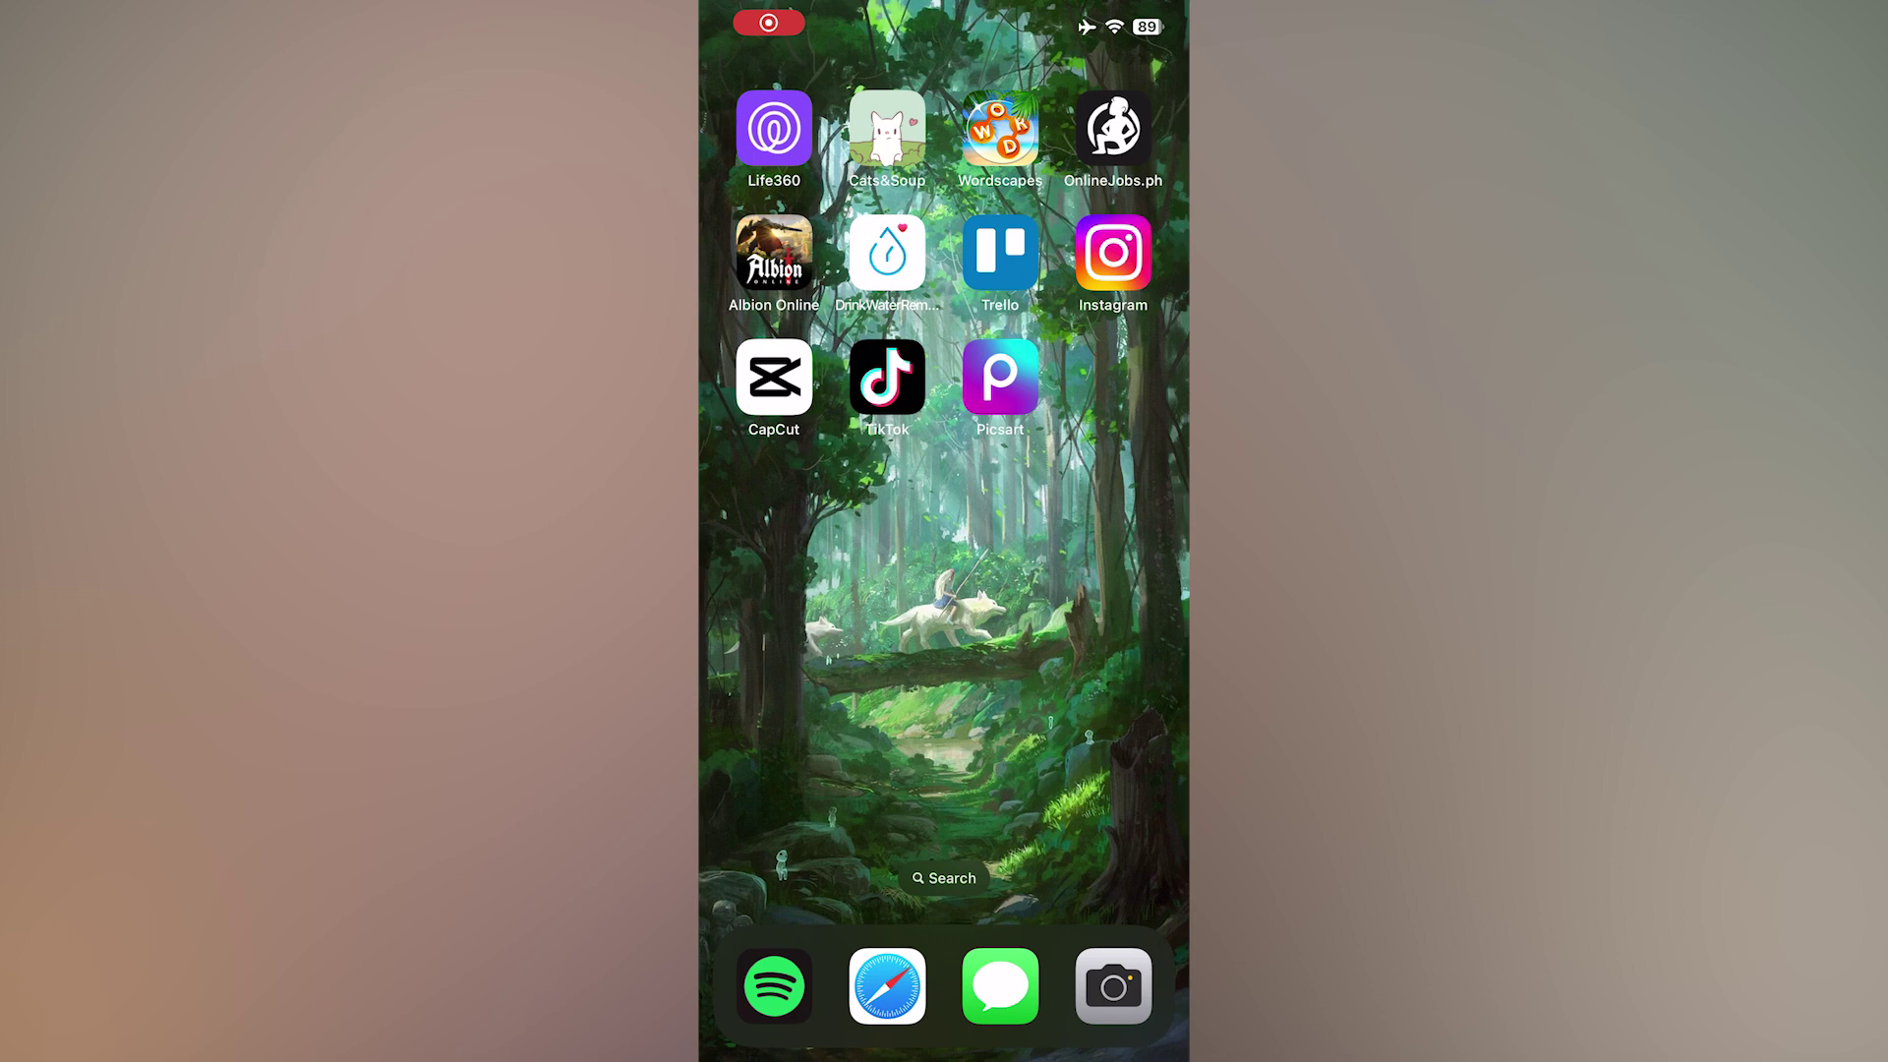
# Step: Launch Safari from the iOS Home Screen dock
pyautogui.click(890, 987)
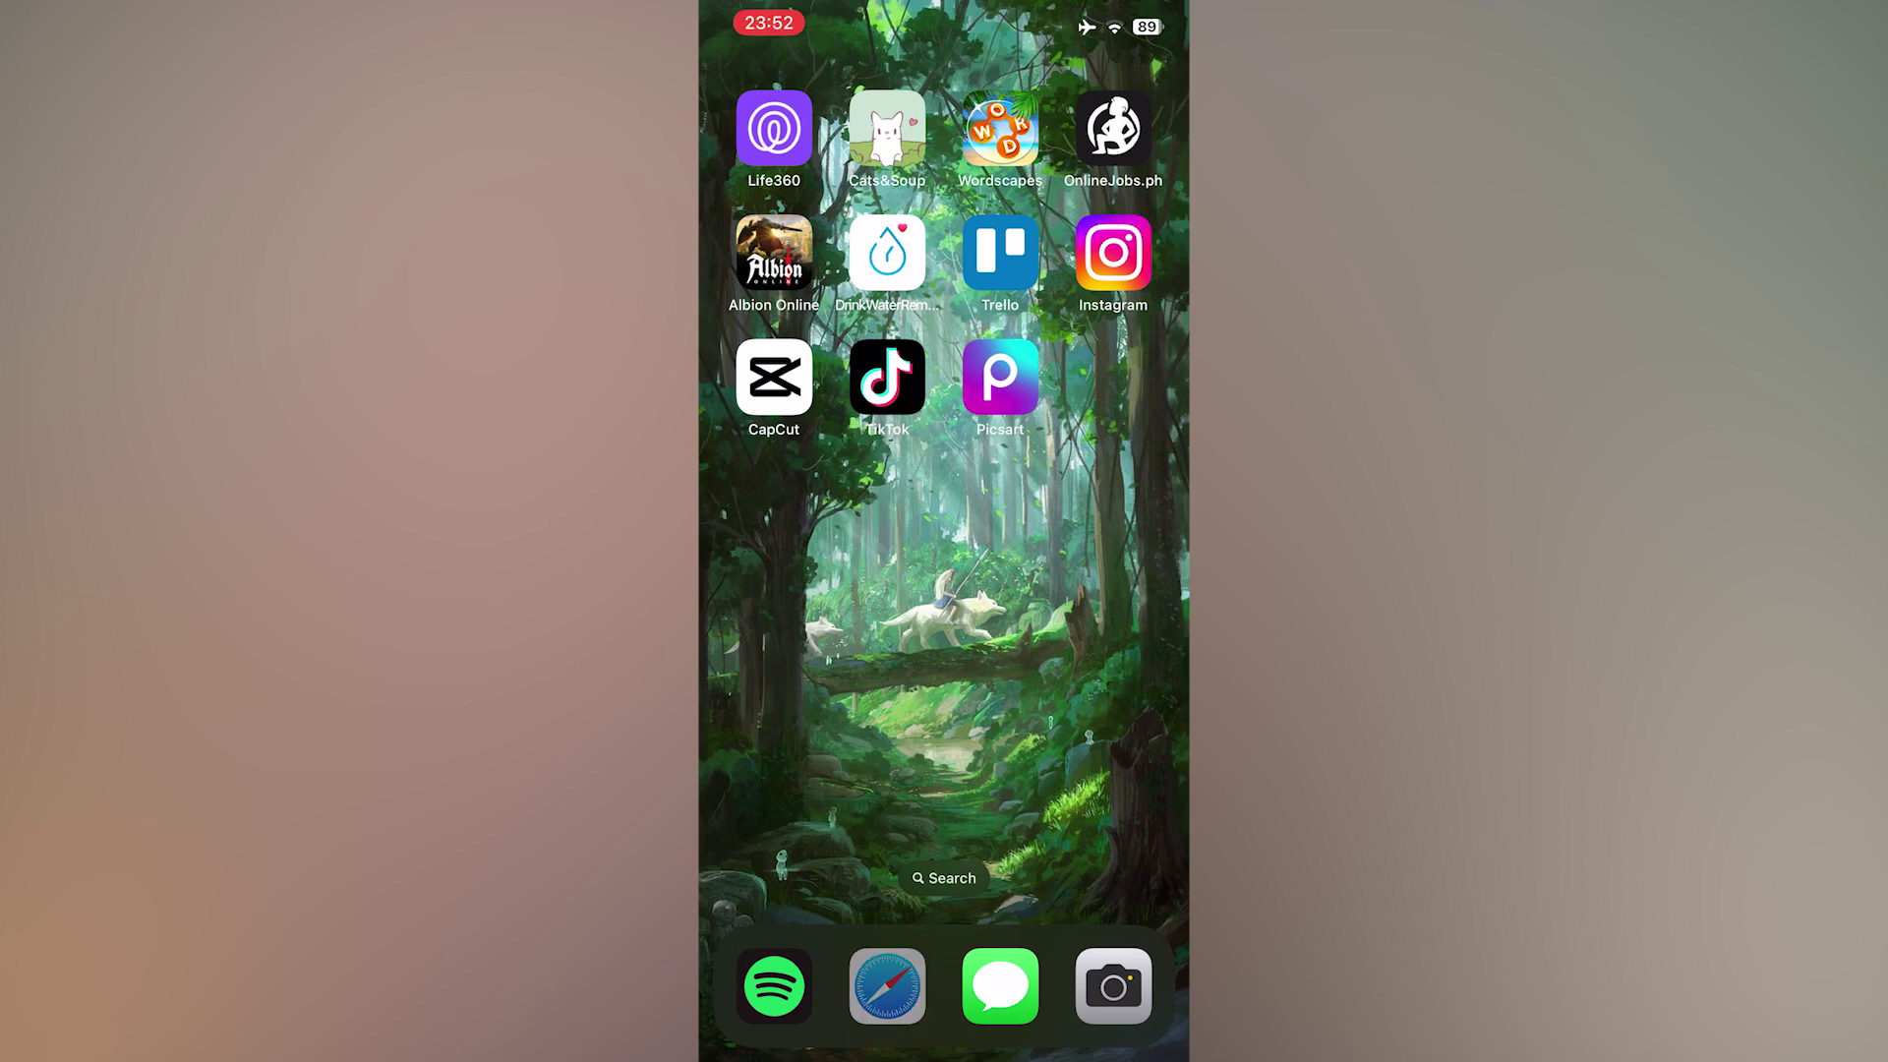
# Step: Search Google for 'roblox shirt template' and show the image results
pyautogui.click(944, 939)
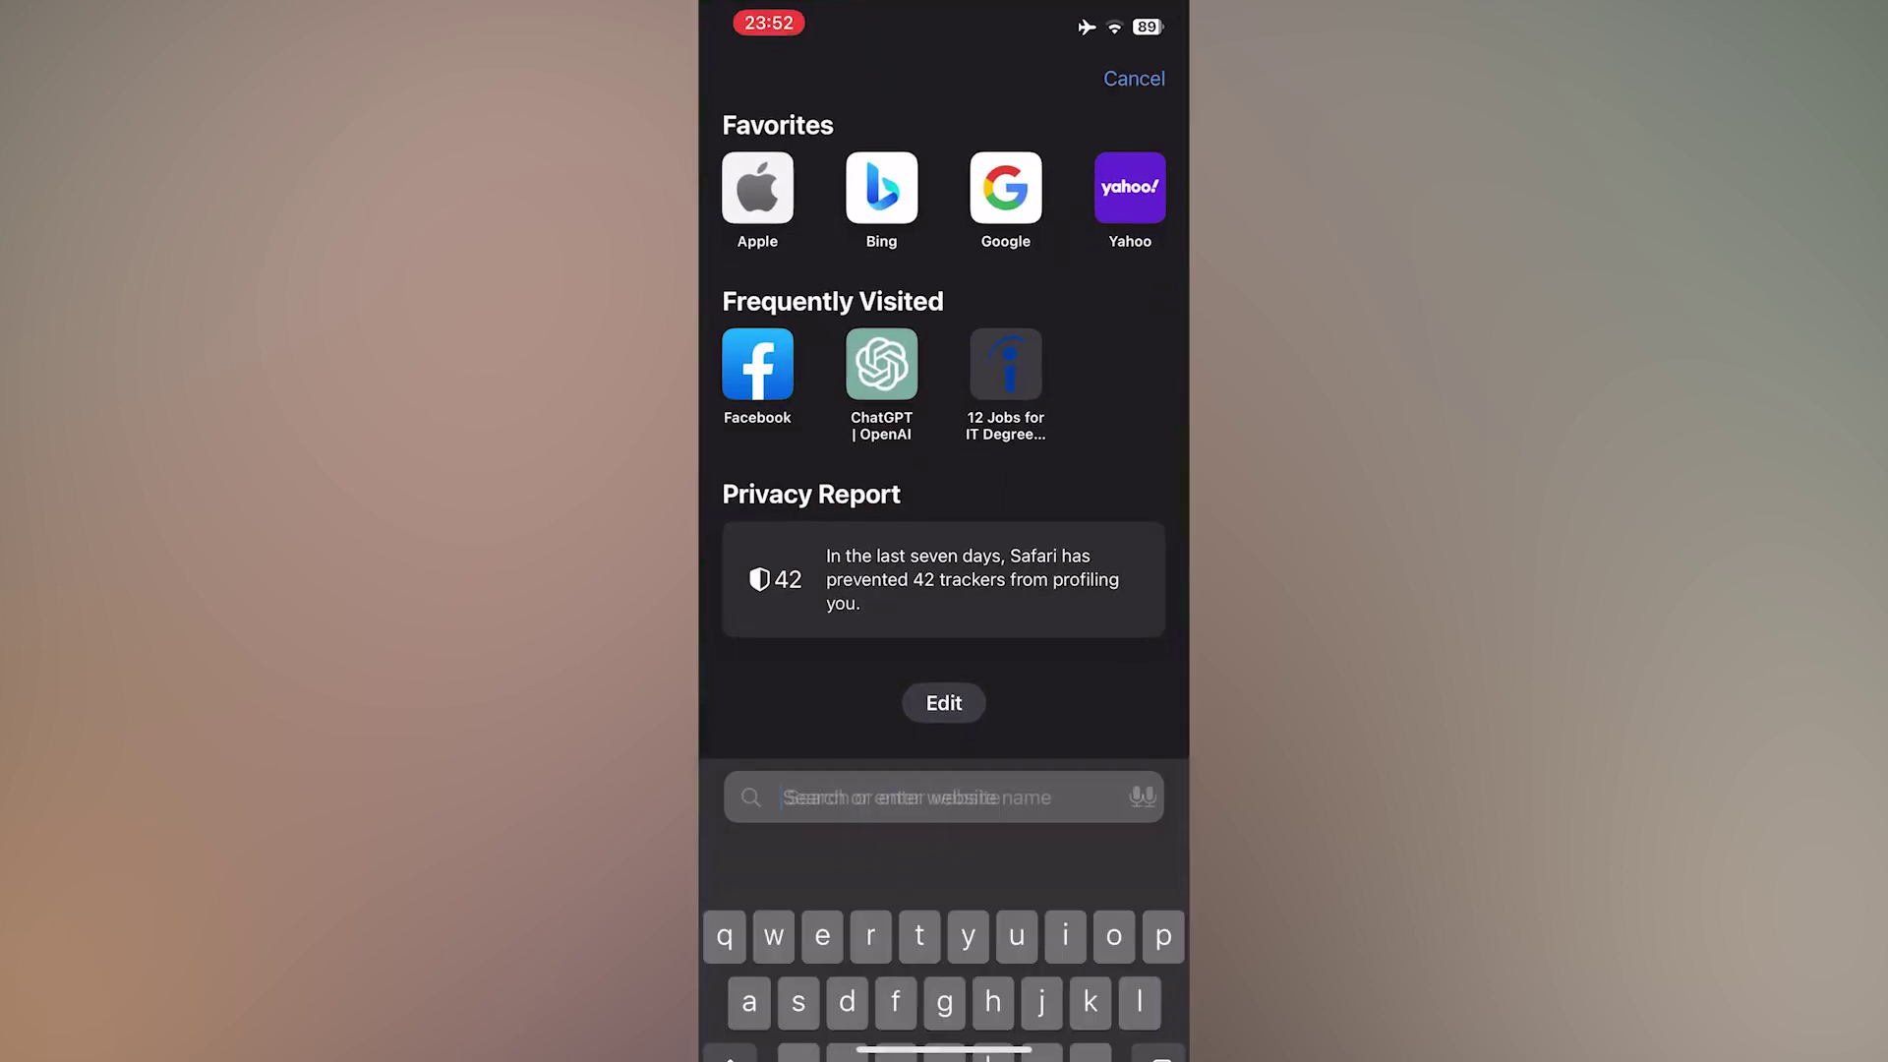
pyautogui.write('ro')
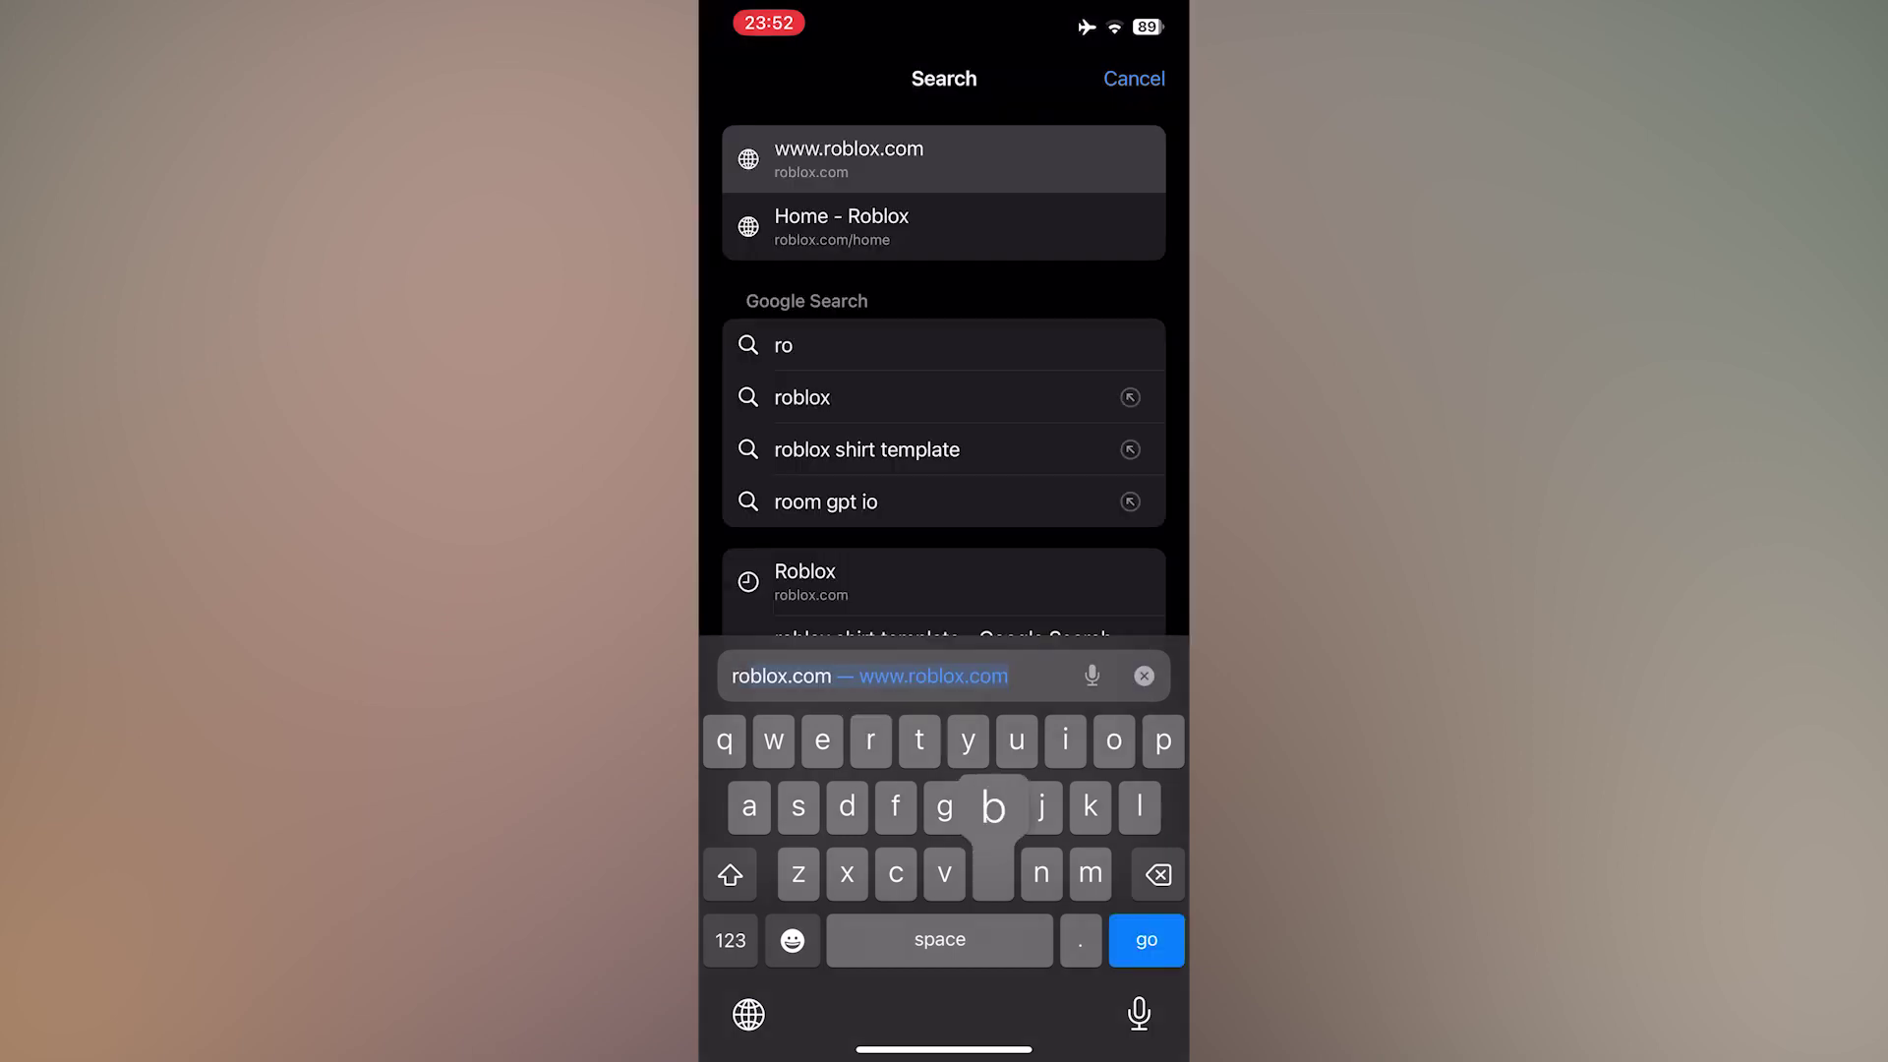
pyautogui.write('blux shi')
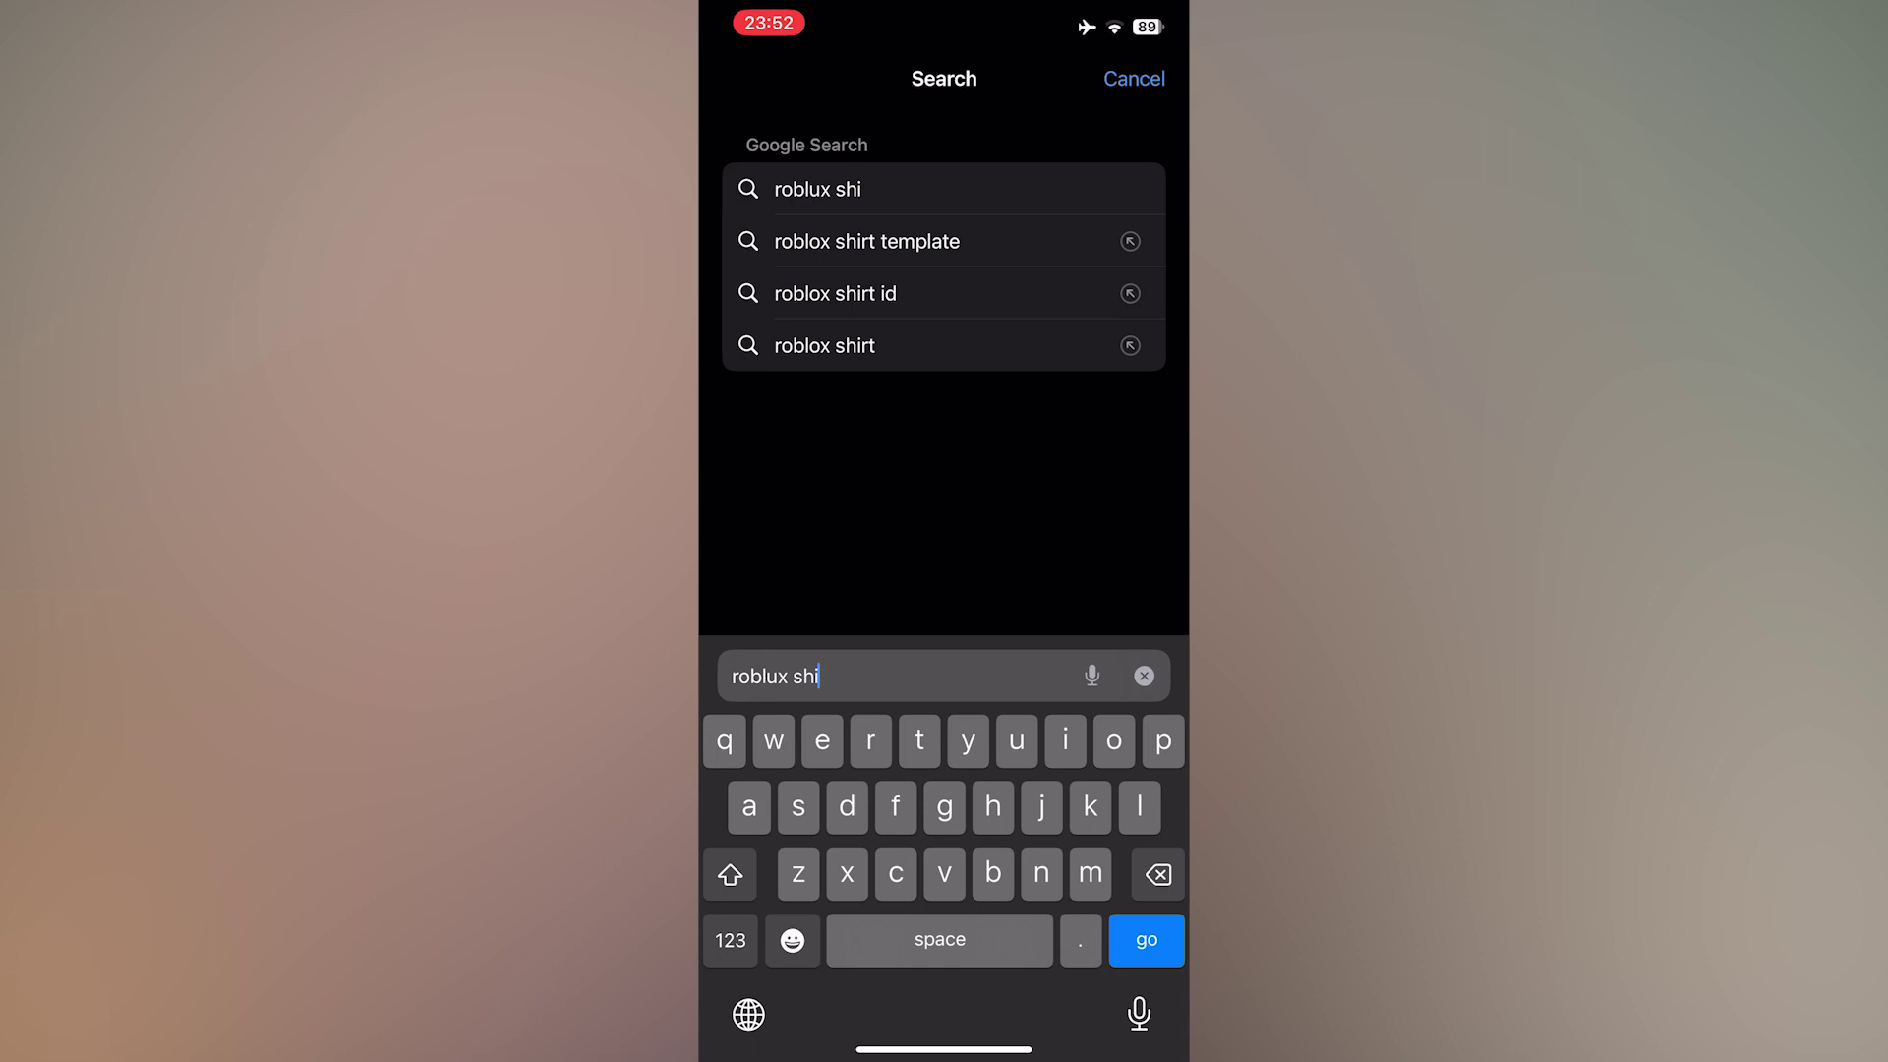
pyautogui.click(869, 241)
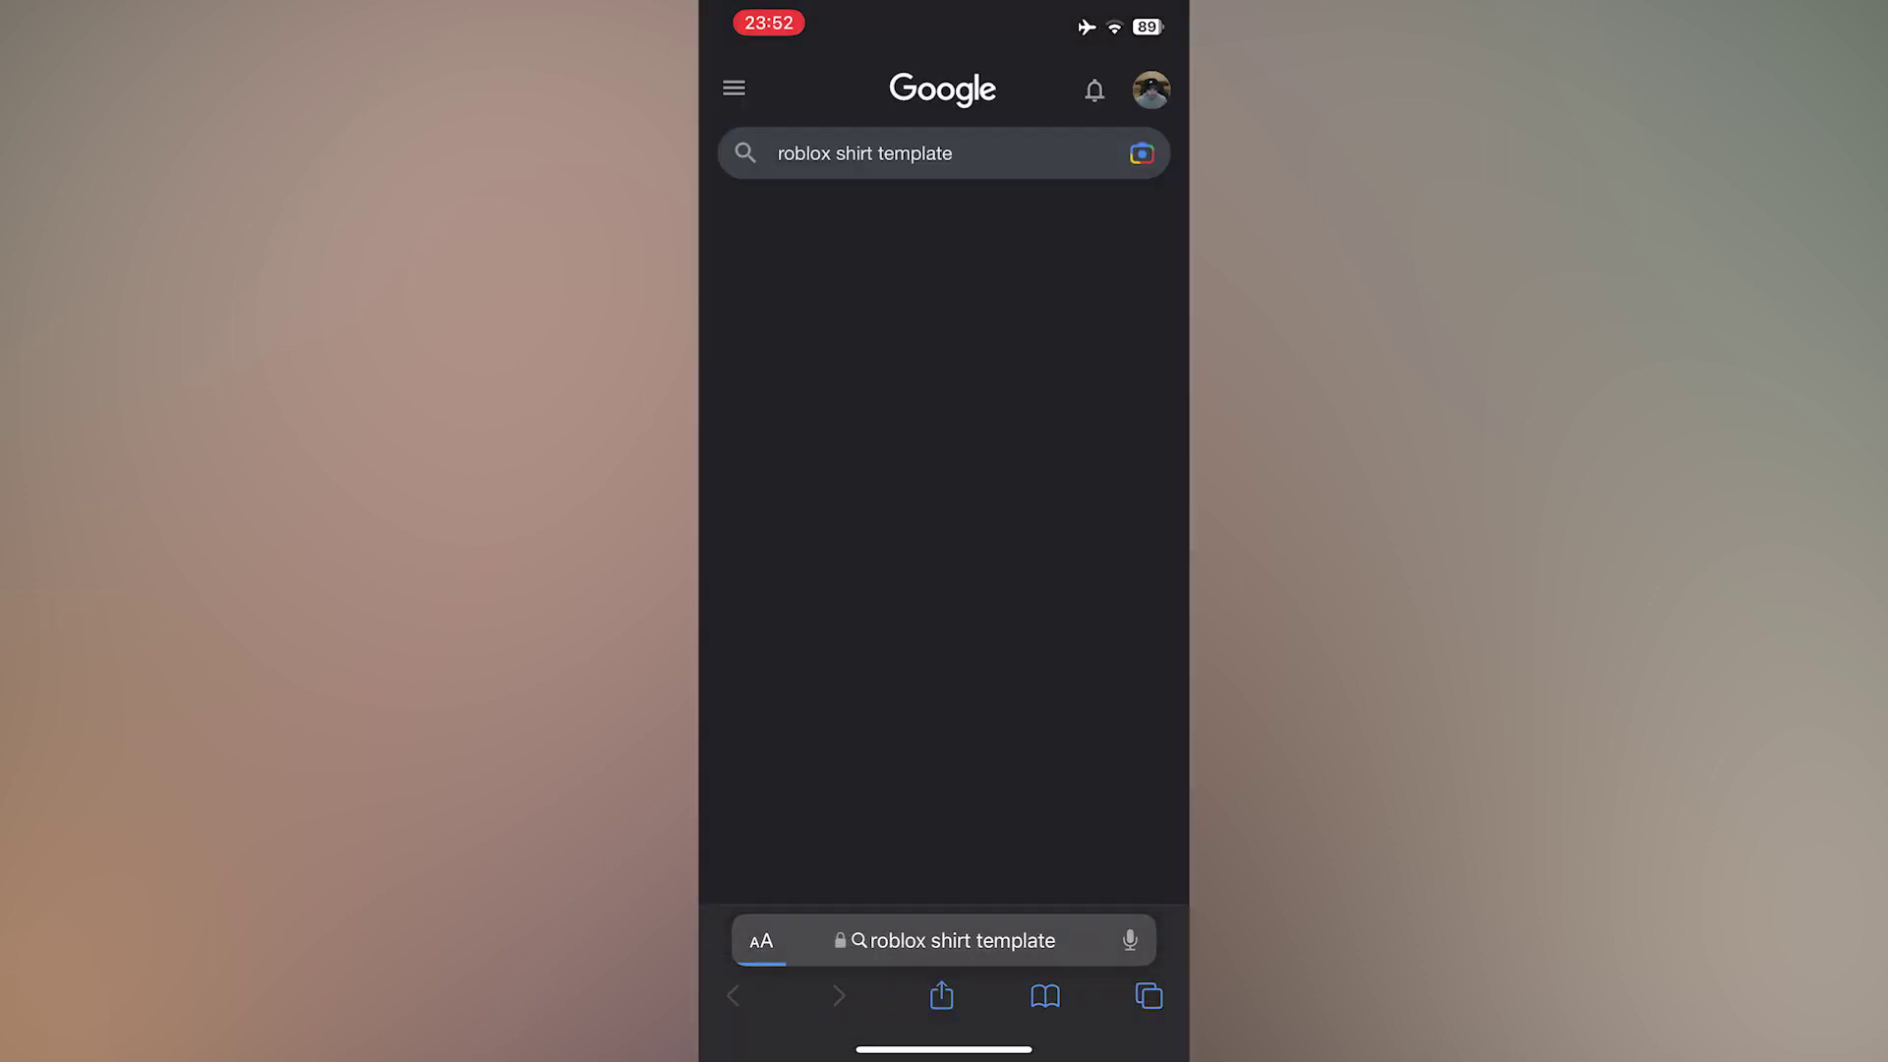
pyautogui.click(761, 215)
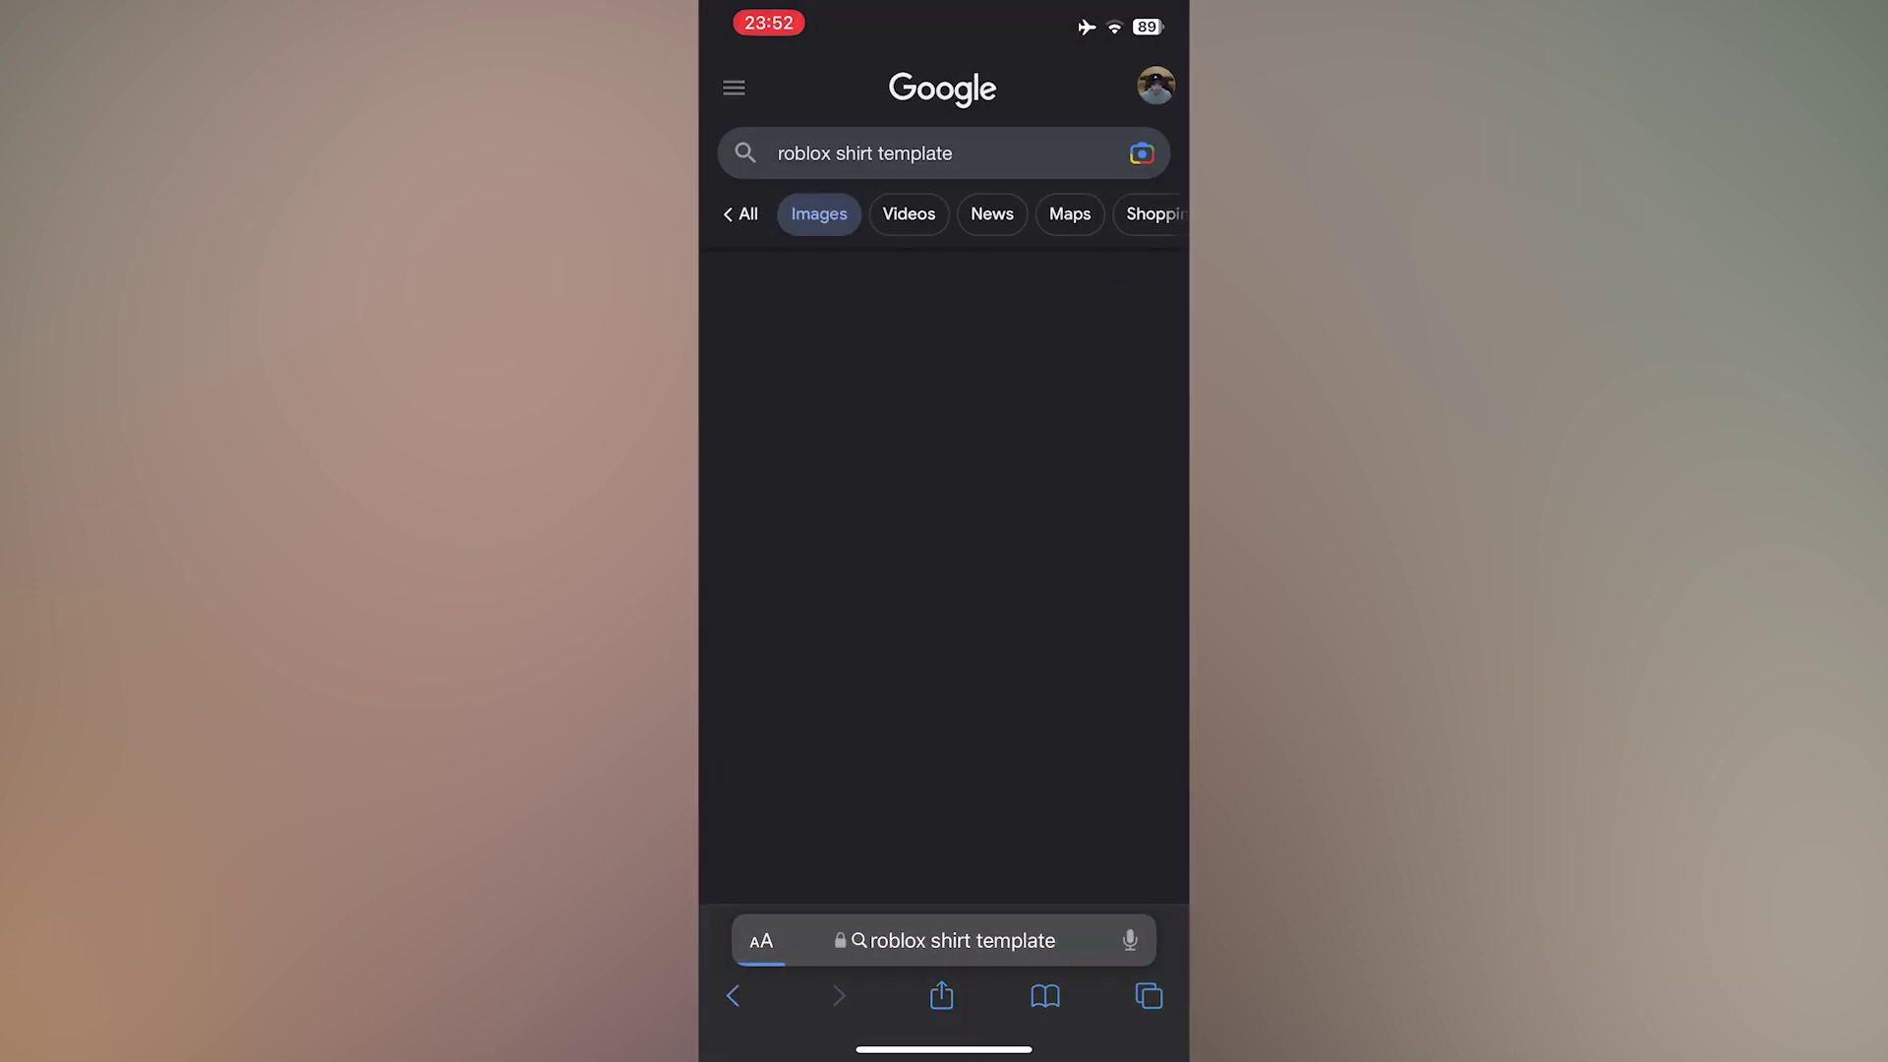
# Step: Save the transparent shirt template image to Photos and return to the Home Screen
pyautogui.click(1063, 440)
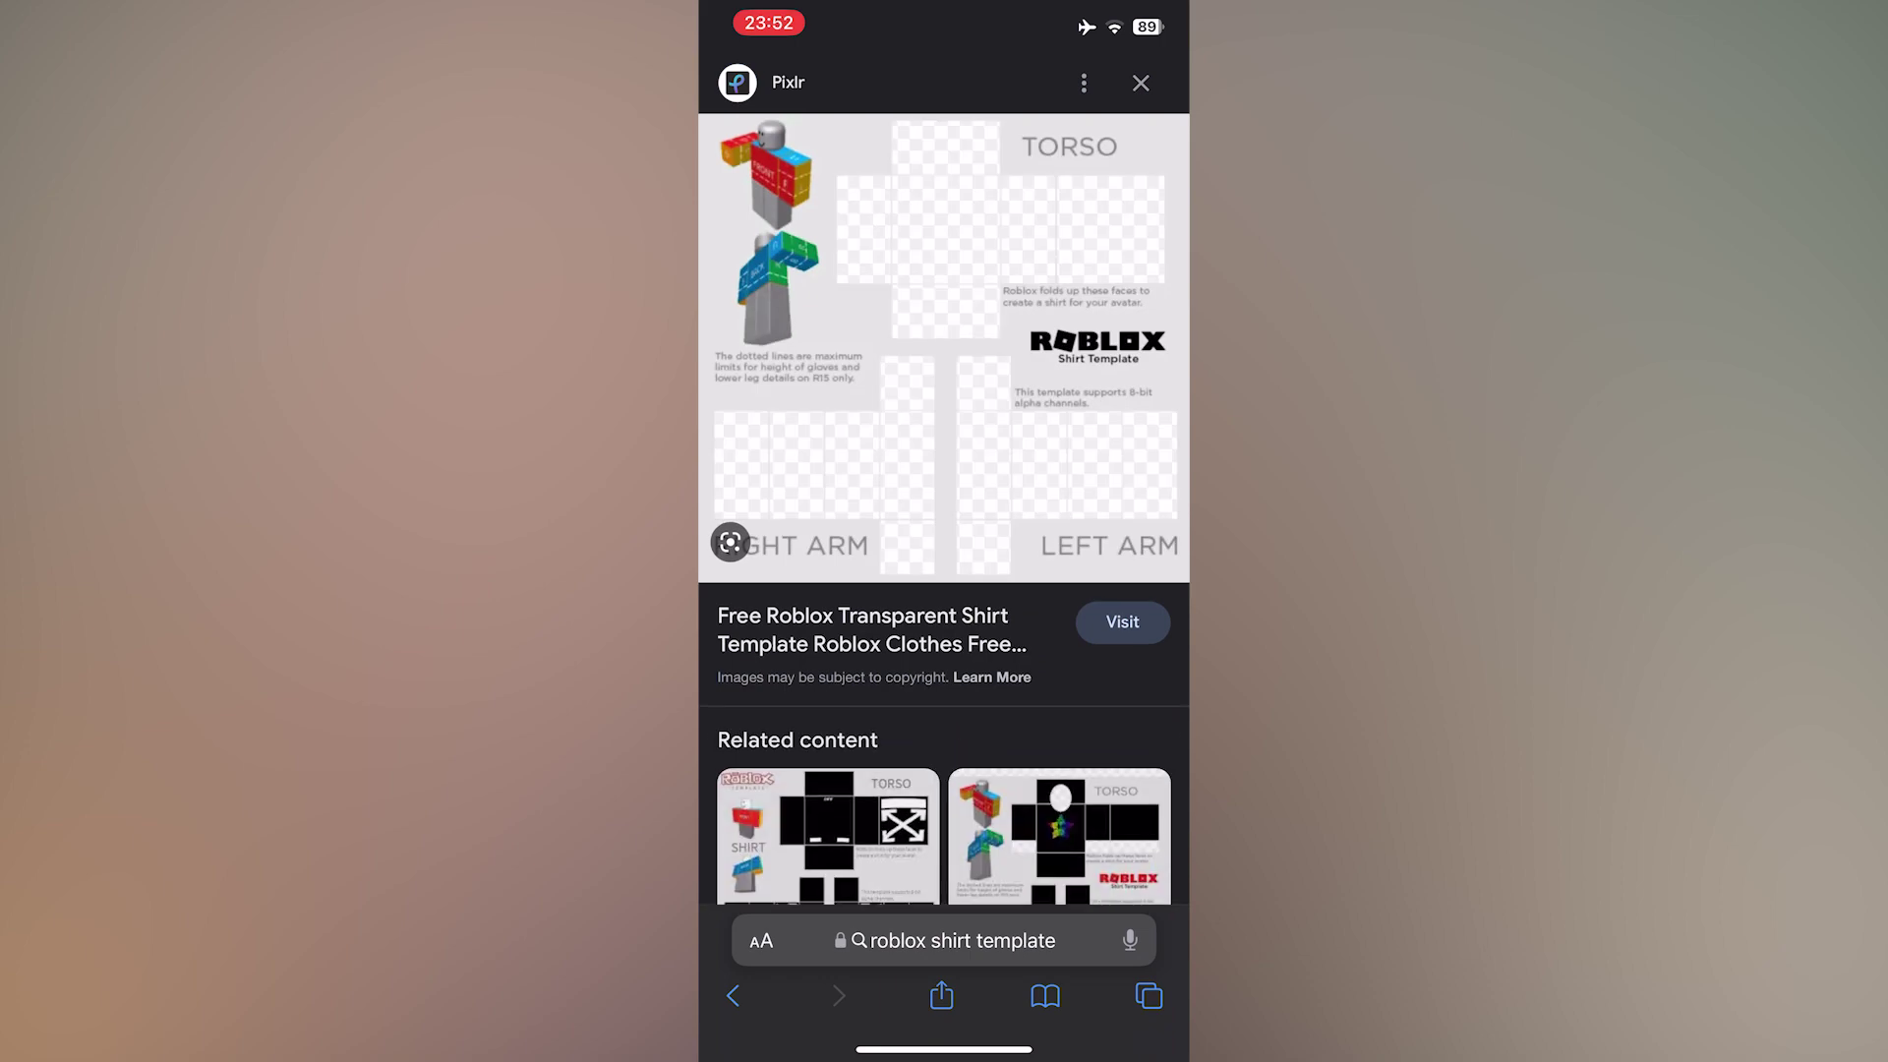
pyautogui.moveTo(944, 339); pyautogui.dragTo(944, 339)
pyautogui.click(848, 654)
pyautogui.moveTo(945, 1052); pyautogui.dragTo(944, 590)
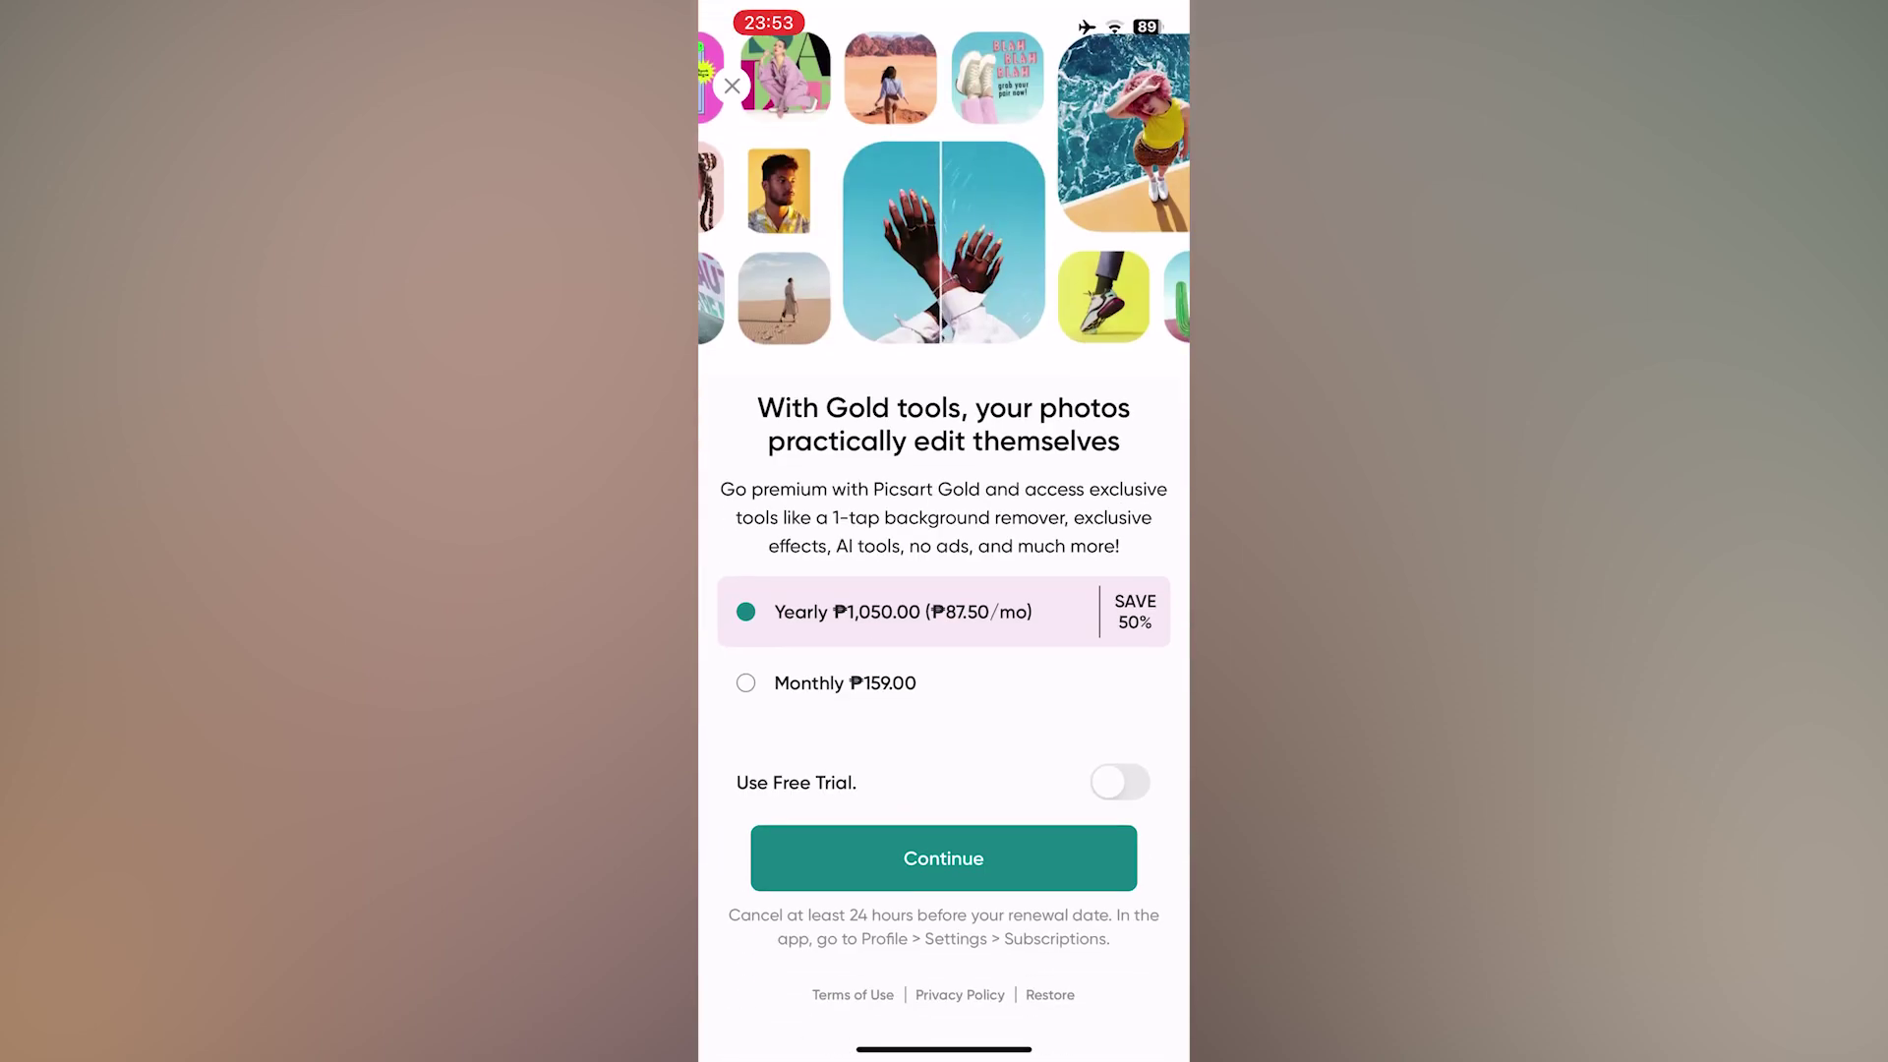
# Step: Dismiss Picsart's Gold subscription offer to reach the template in the editor
pyautogui.click(732, 85)
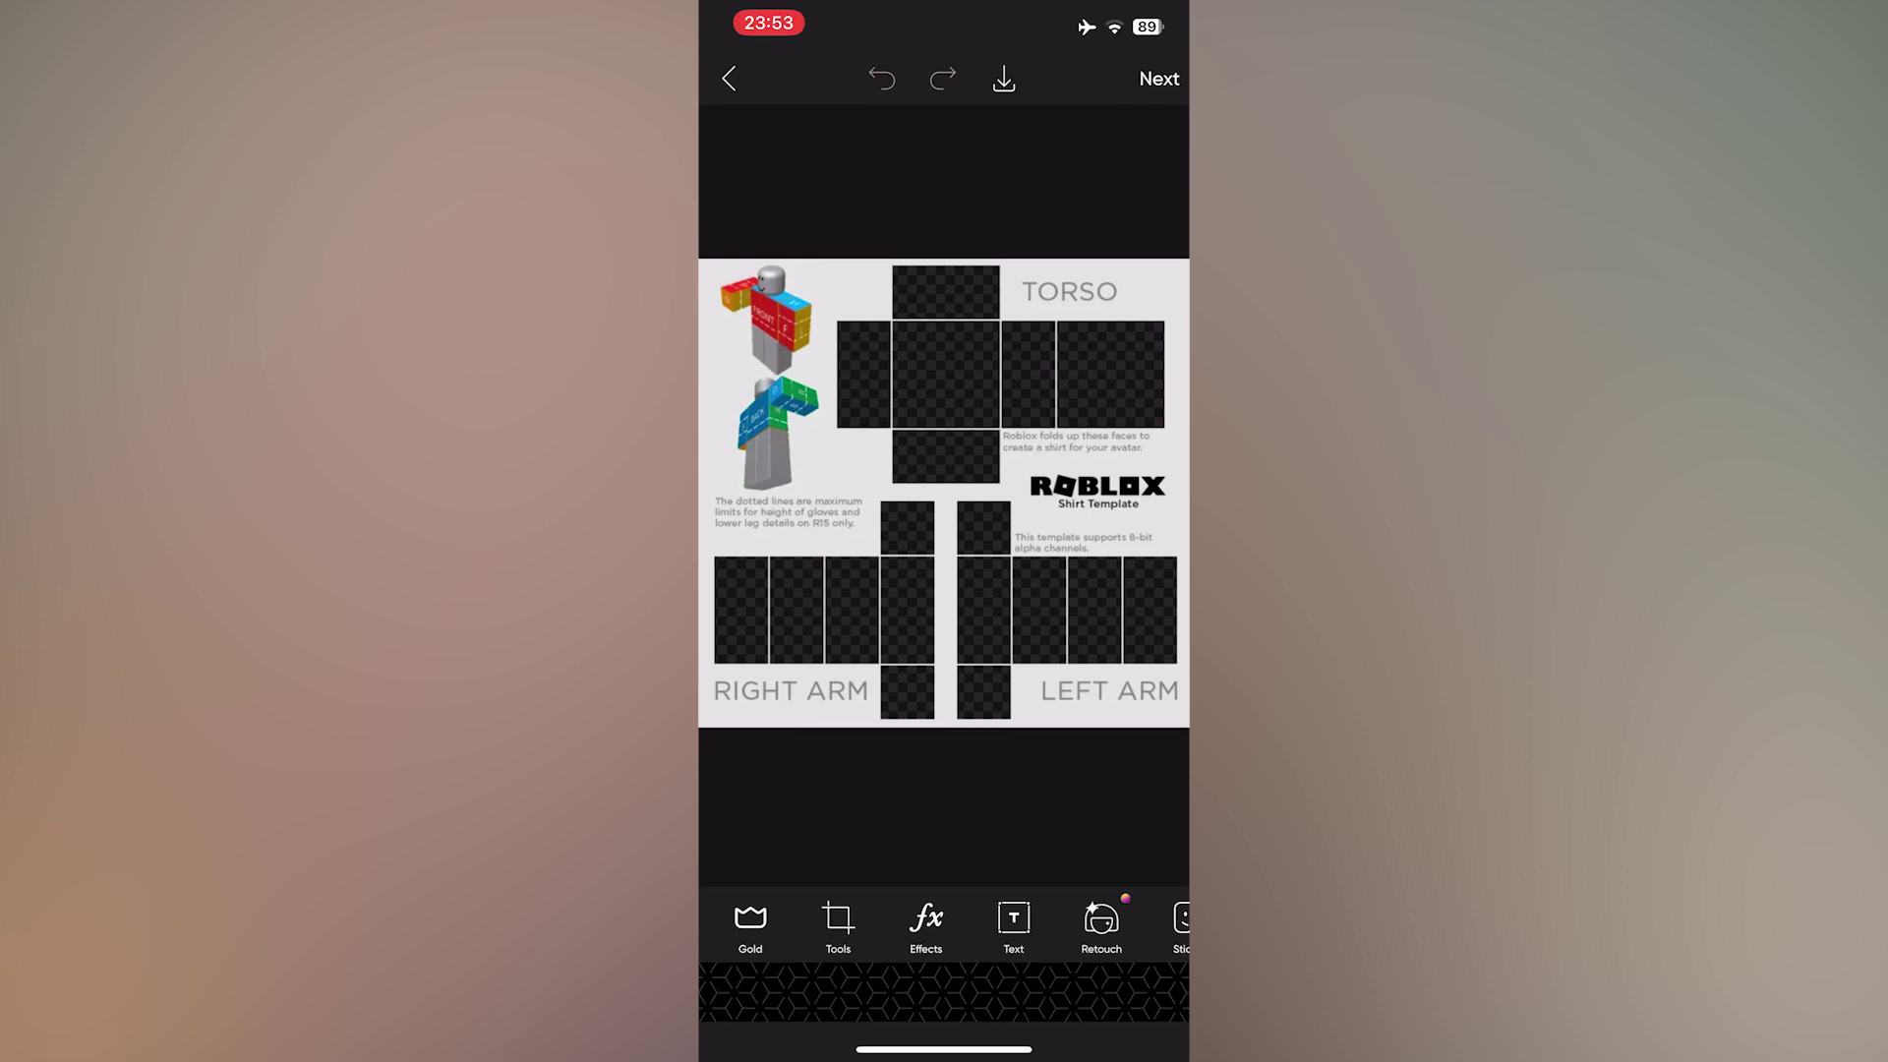
pyautogui.hscroll(5, 945, 926)
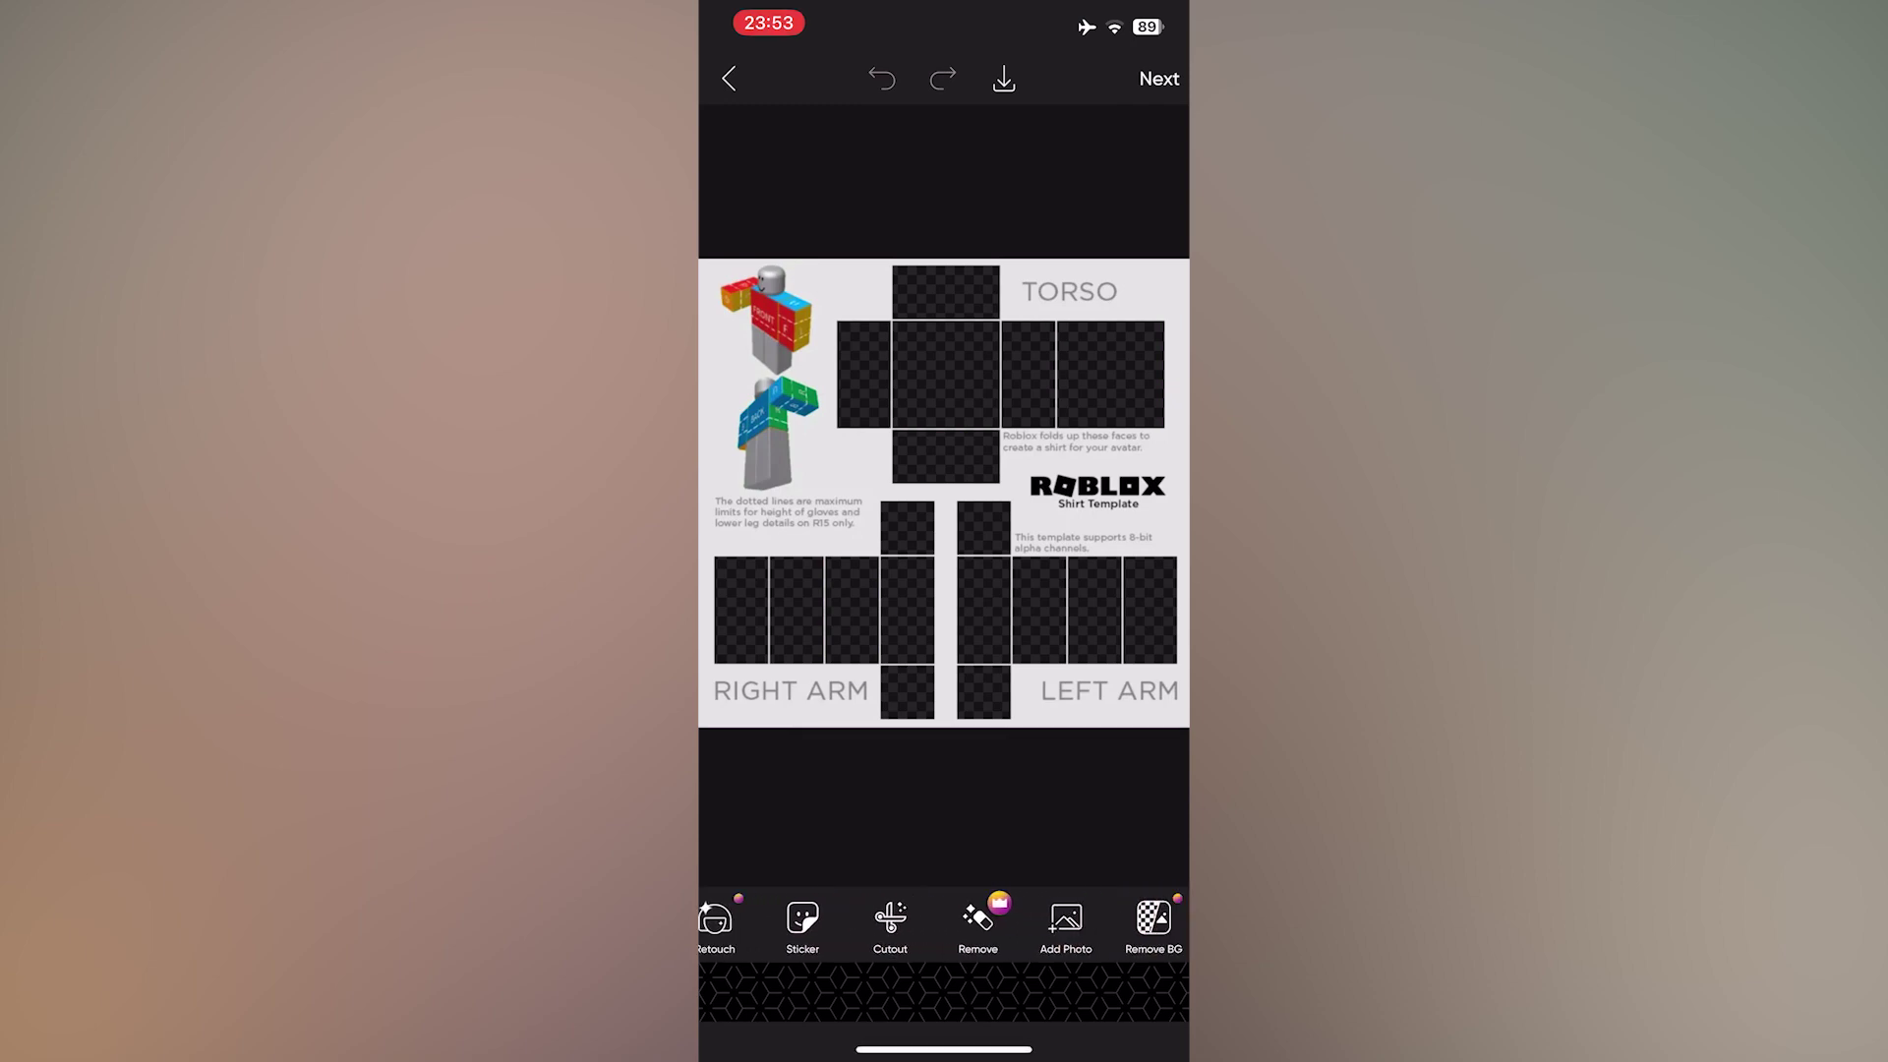
pyautogui.hscroll(5, 945, 927)
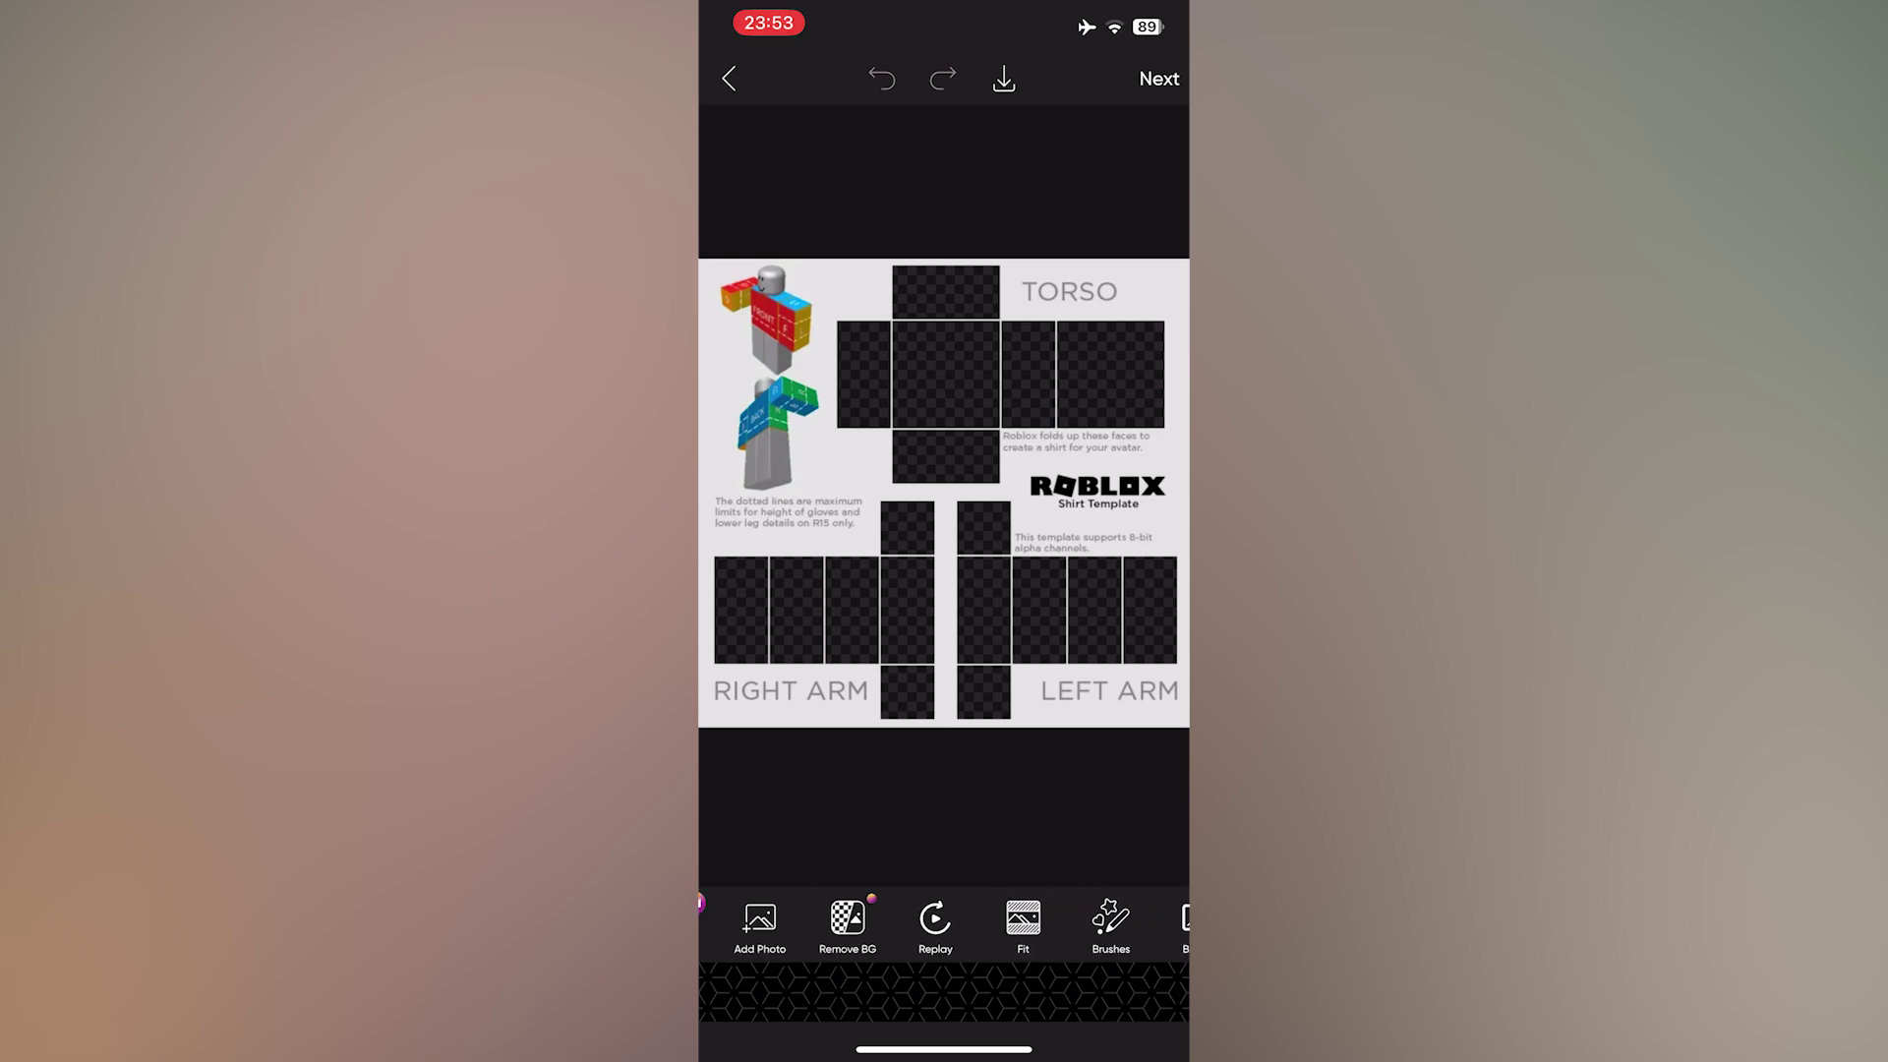
# Step: Cover the torso's top face with a small pink rectangle
pyautogui.click(1159, 923)
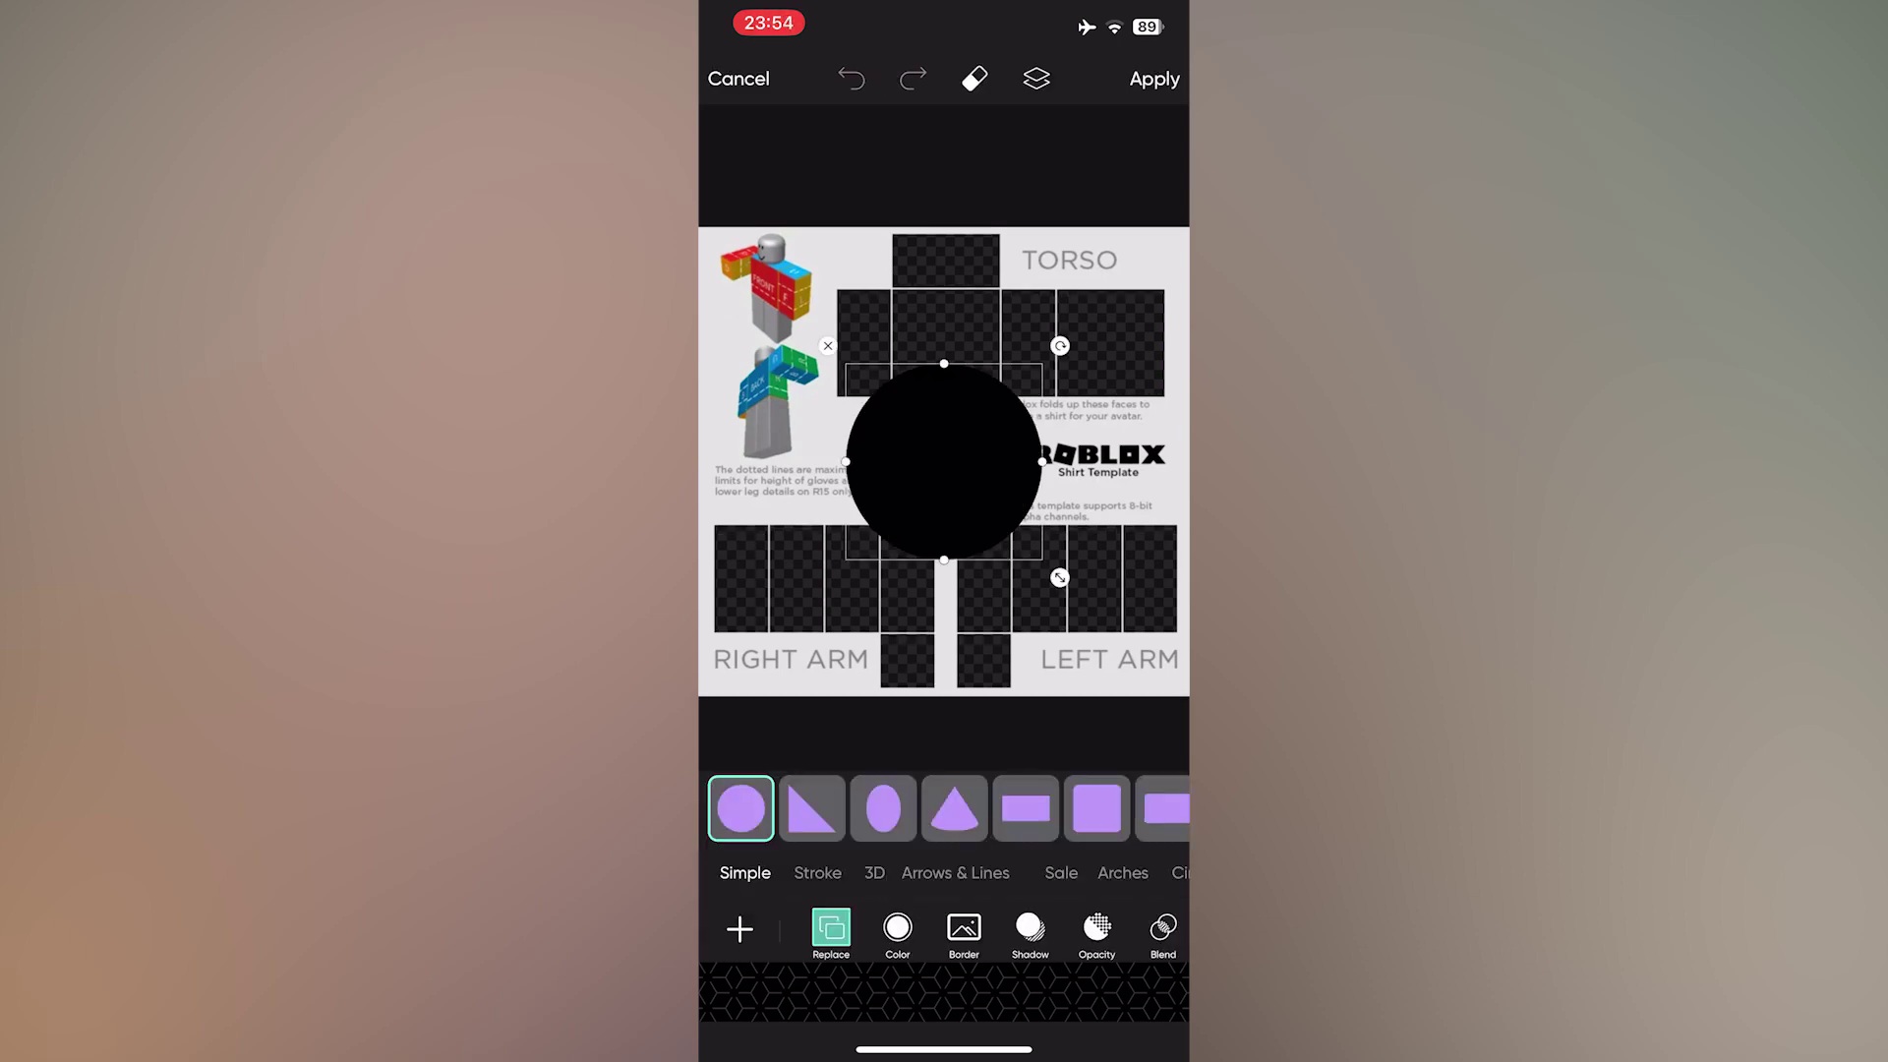
pyautogui.click(1025, 807)
pyautogui.click(897, 927)
pyautogui.hscroll(5, 944, 803)
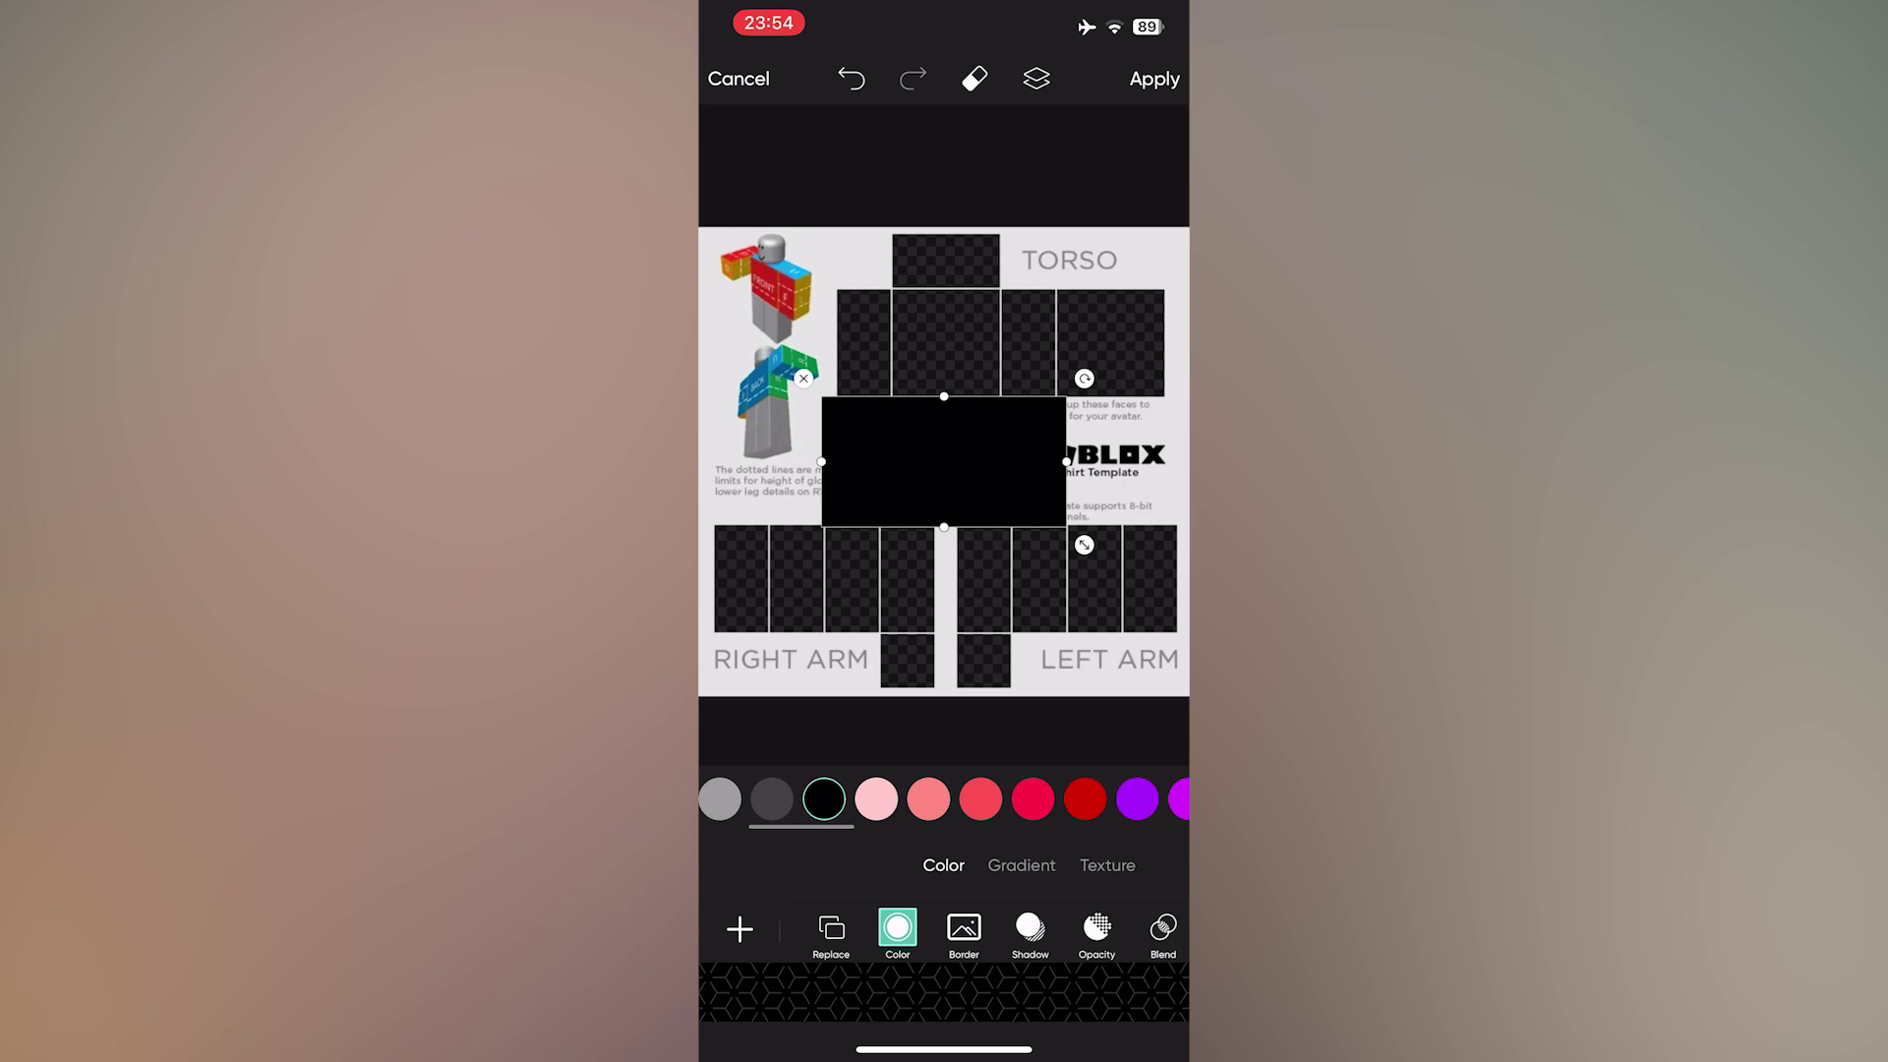
pyautogui.click(780, 800)
pyautogui.moveTo(944, 461); pyautogui.dragTo(944, 391)
pyautogui.moveTo(1084, 477); pyautogui.dragTo(996, 455)
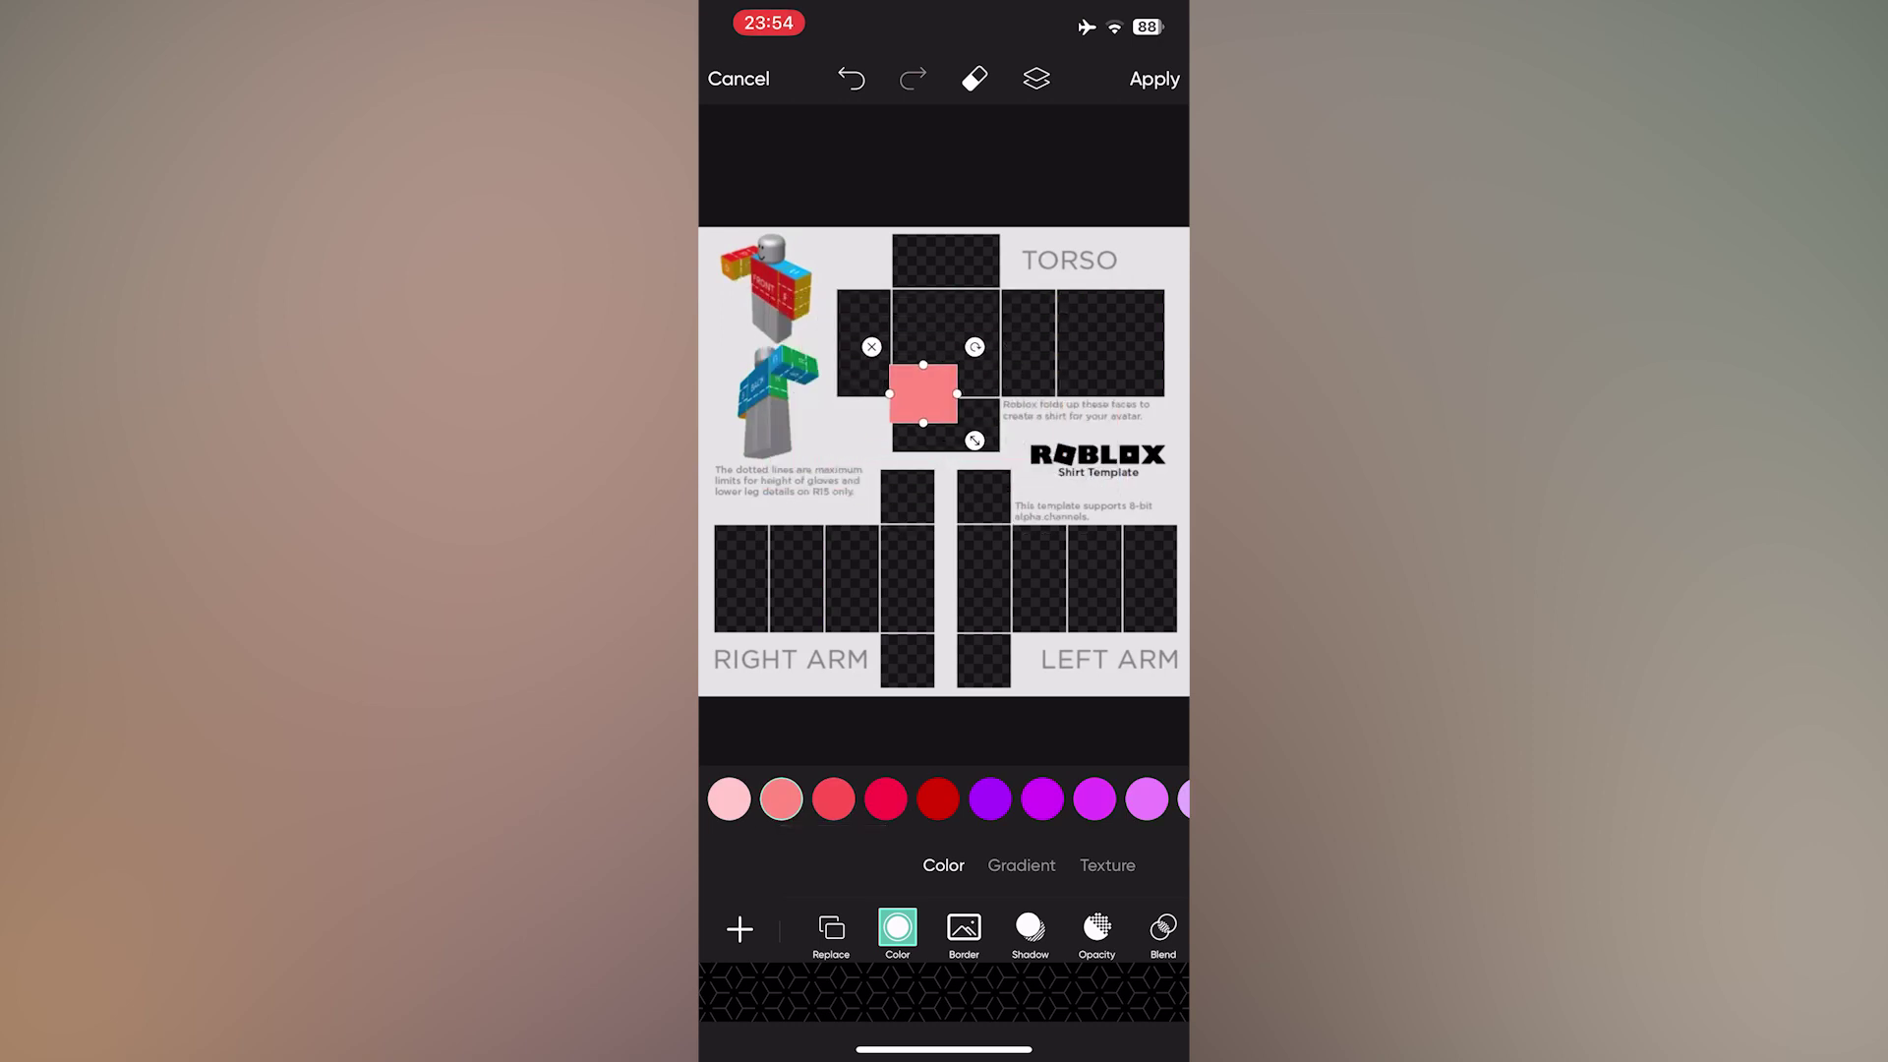
pyautogui.moveTo(923, 395); pyautogui.dragTo(946, 281)
pyautogui.moveTo(995, 363); pyautogui.dragTo(1020, 343)
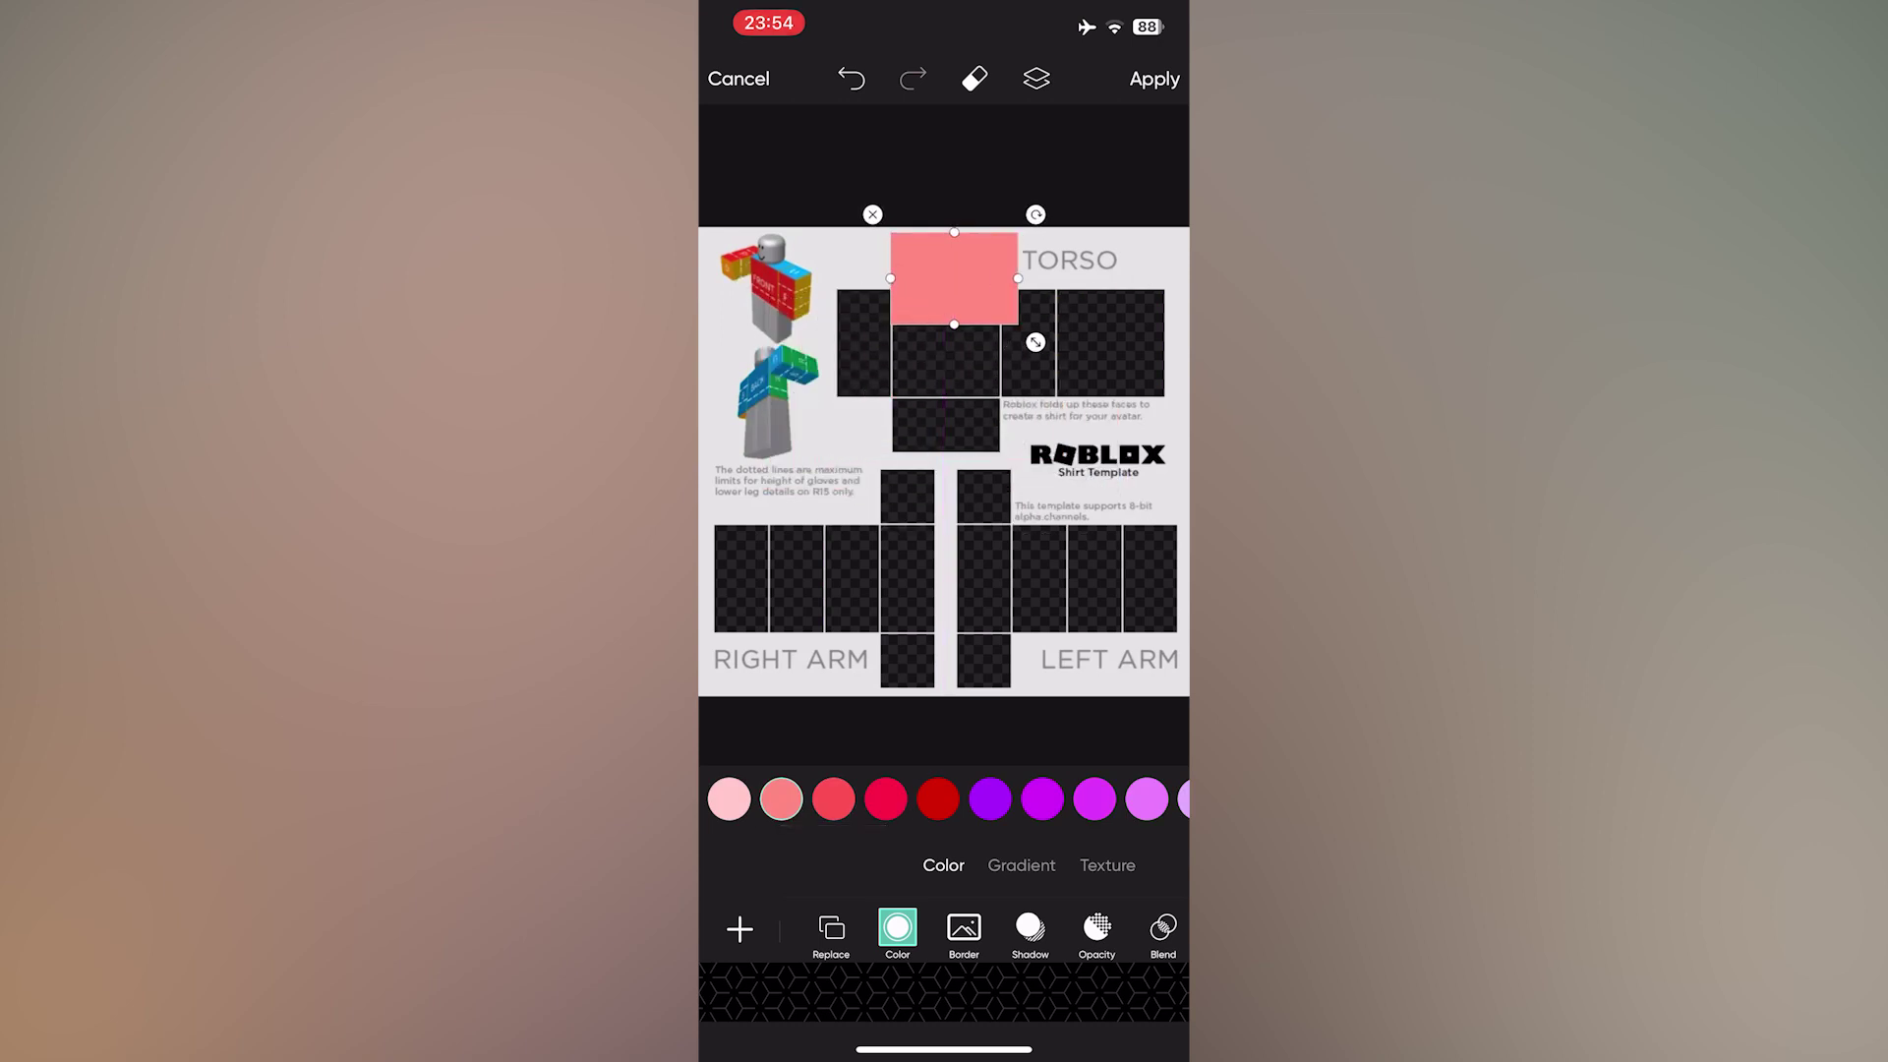
pyautogui.click(1154, 79)
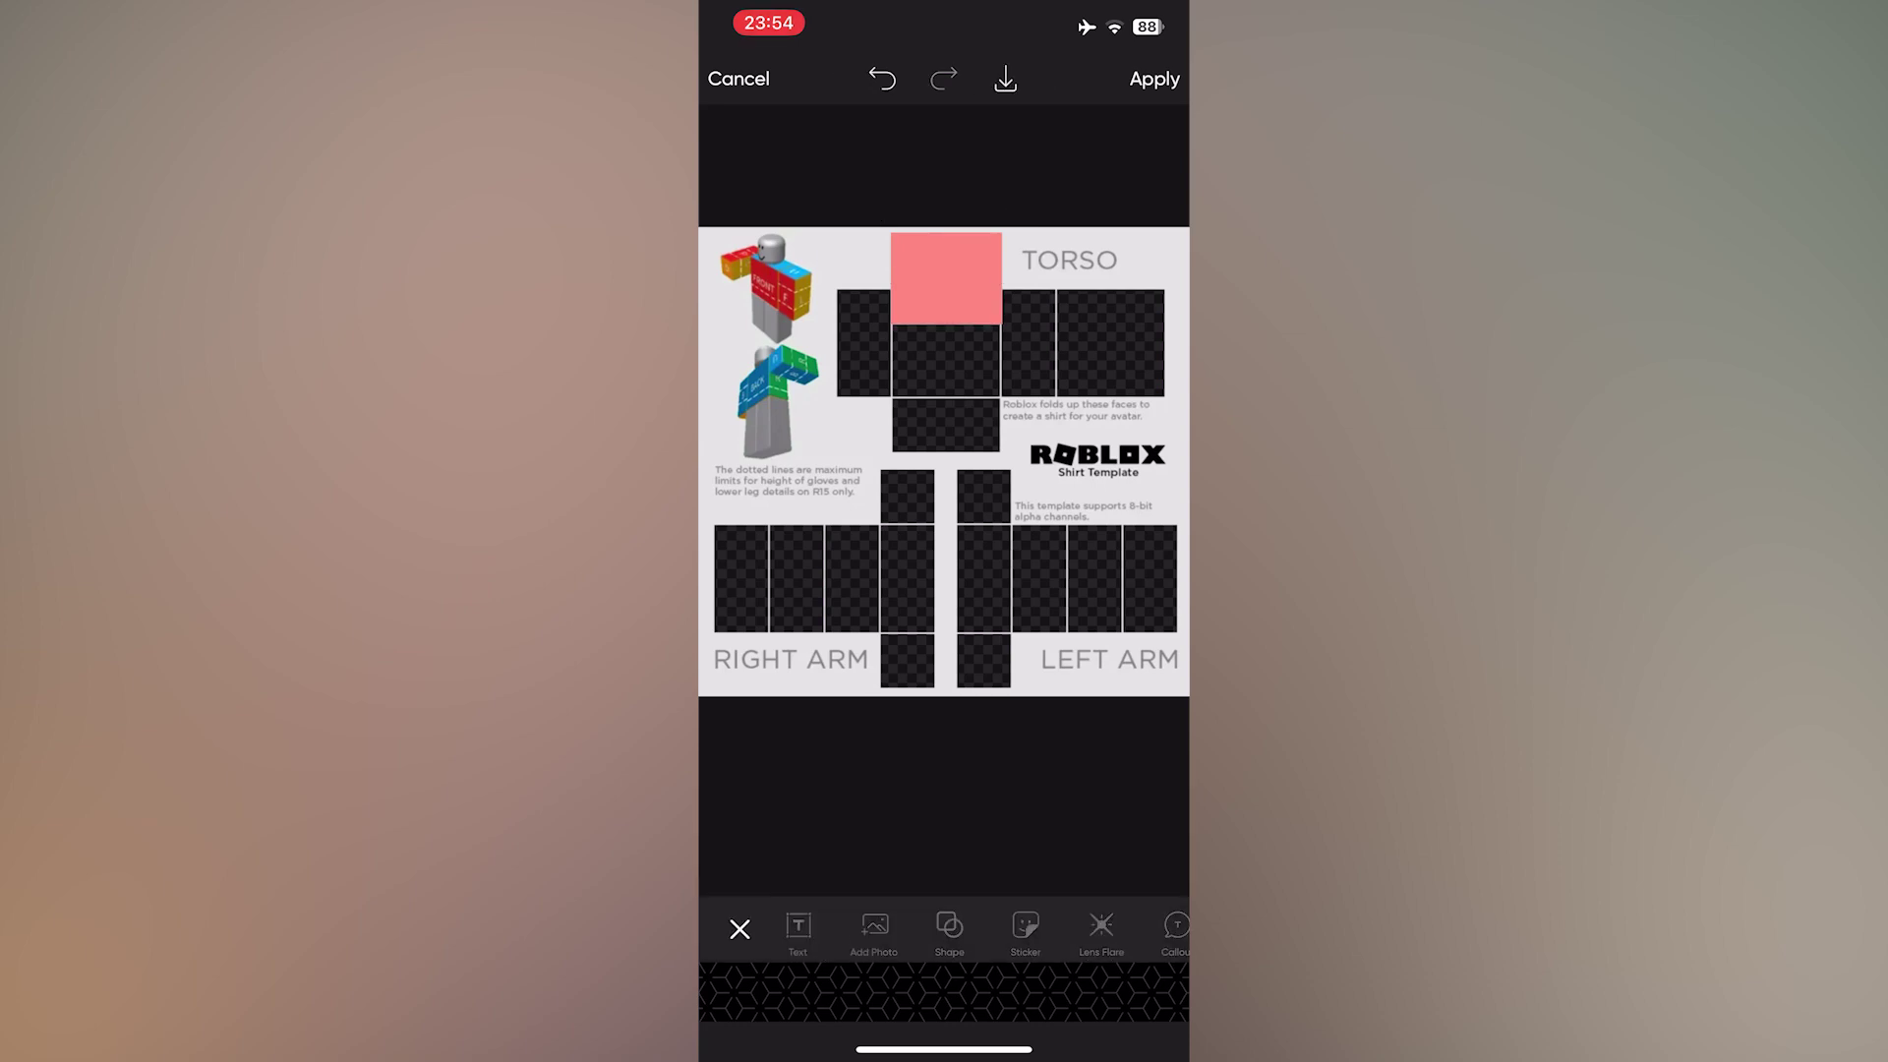
# Step: Place a second pink rectangle over the torso row
pyautogui.click(1031, 926)
pyautogui.click(897, 927)
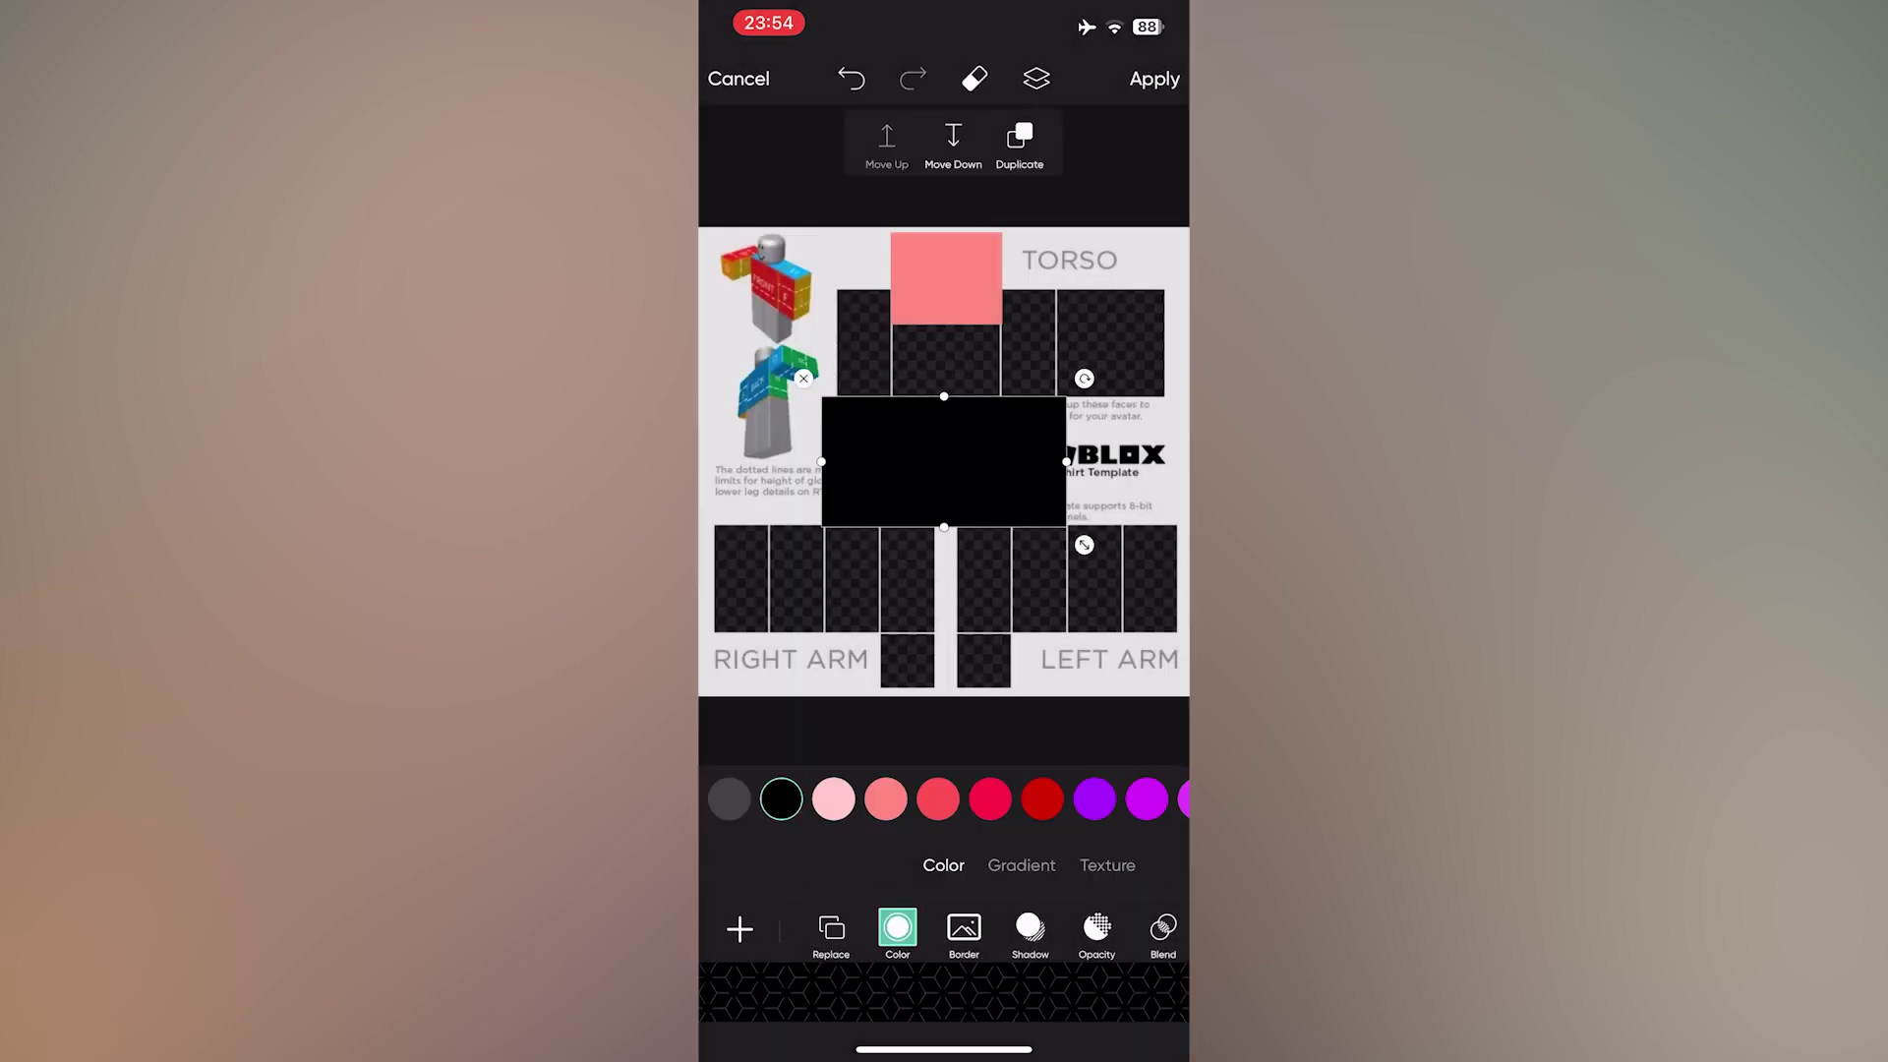
pyautogui.click(781, 799)
pyautogui.moveTo(944, 461)
pyautogui.mouseDown()
pyautogui.moveTo(956, 361)
pyautogui.moveTo(1083, 354)
pyautogui.mouseUp()
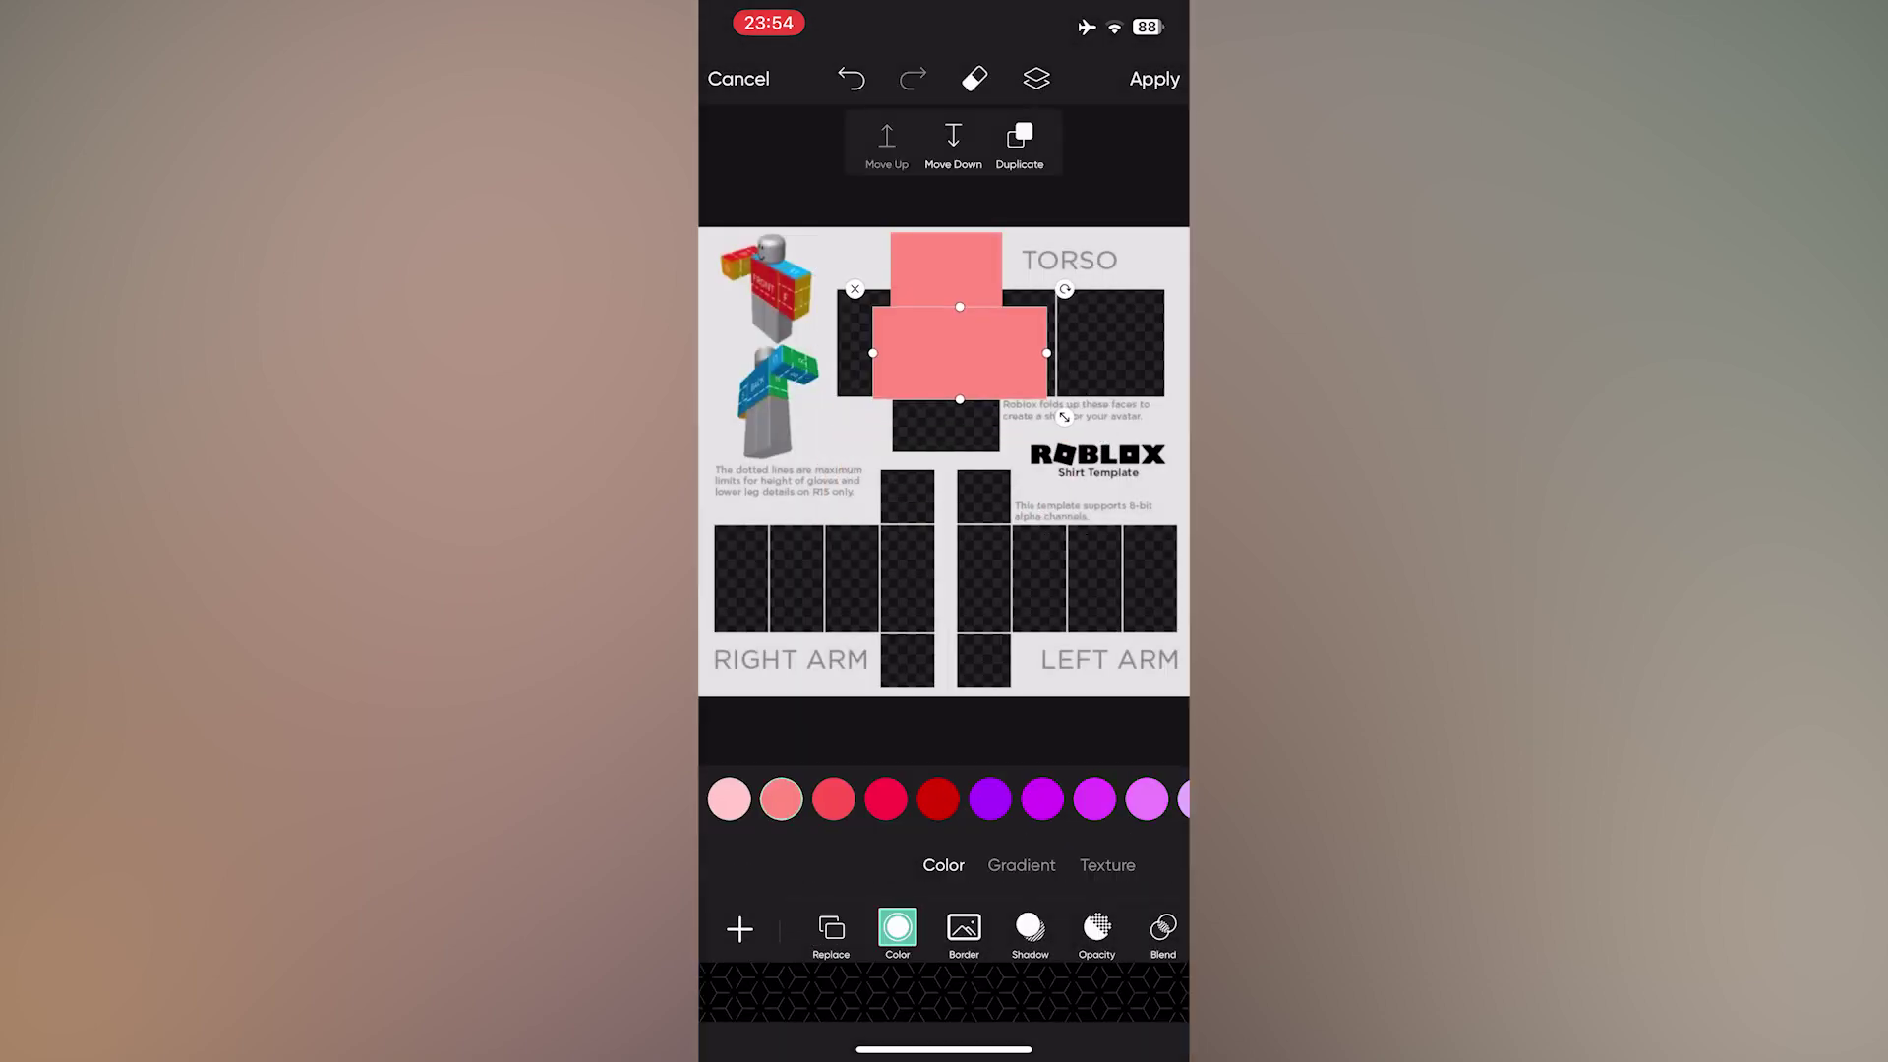
pyautogui.moveTo(1099, 435); pyautogui.dragTo(1044, 411)
pyautogui.moveTo(931, 343); pyautogui.dragTo(932, 337)
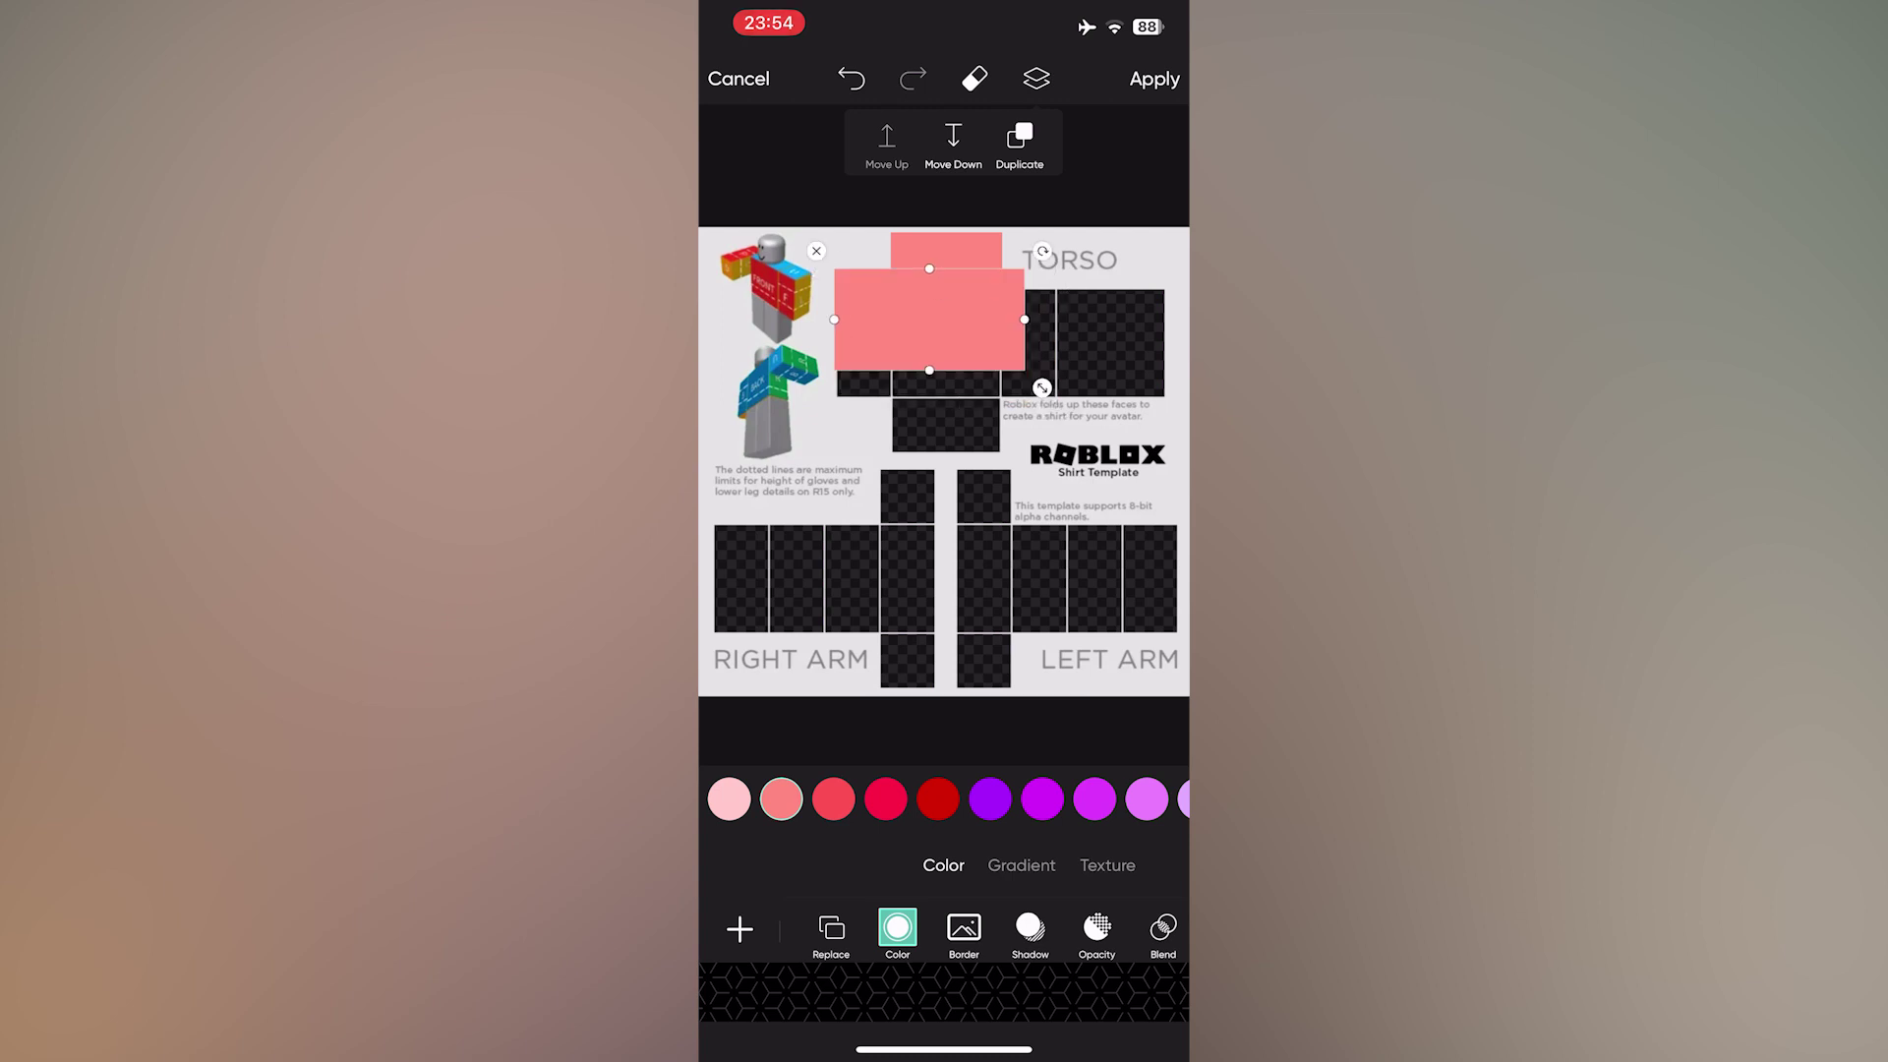
pyautogui.moveTo(1044, 405); pyautogui.dragTo(1058, 416)
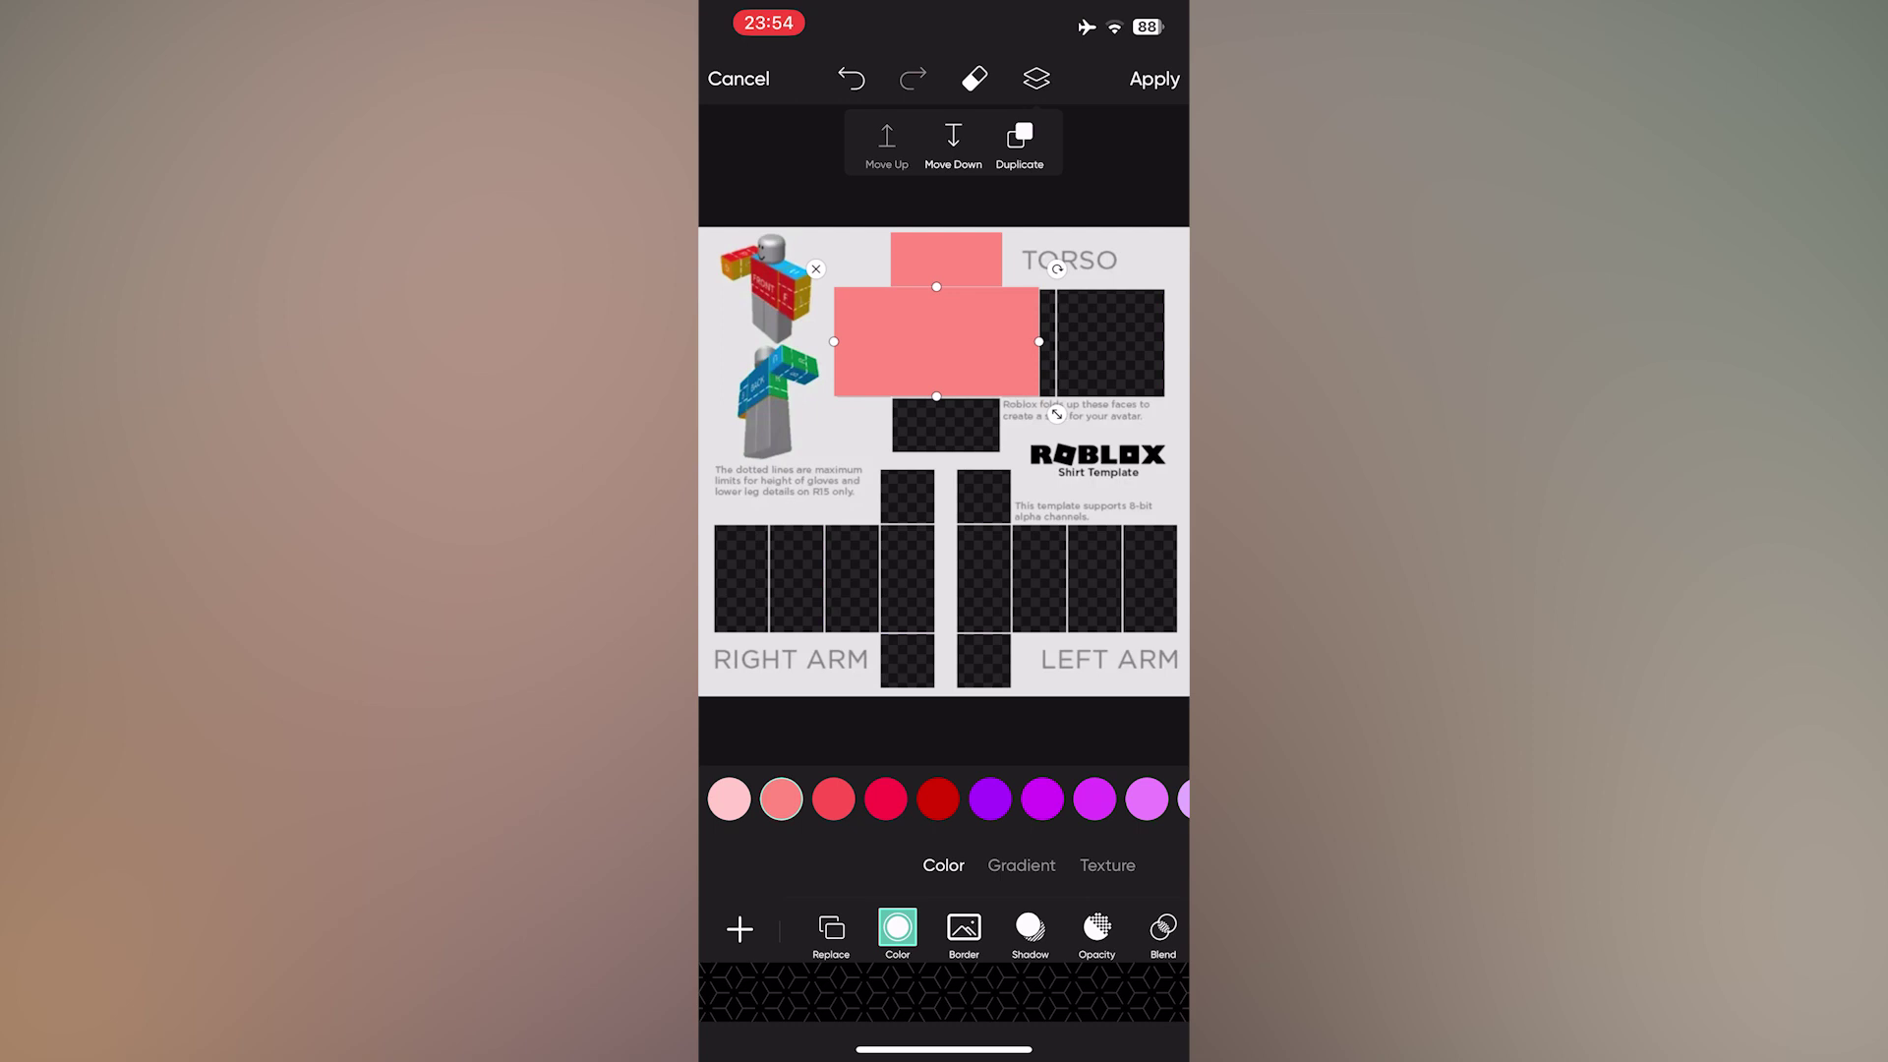
pyautogui.moveTo(936, 342); pyautogui.dragTo(938, 344)
pyautogui.click(944, 767)
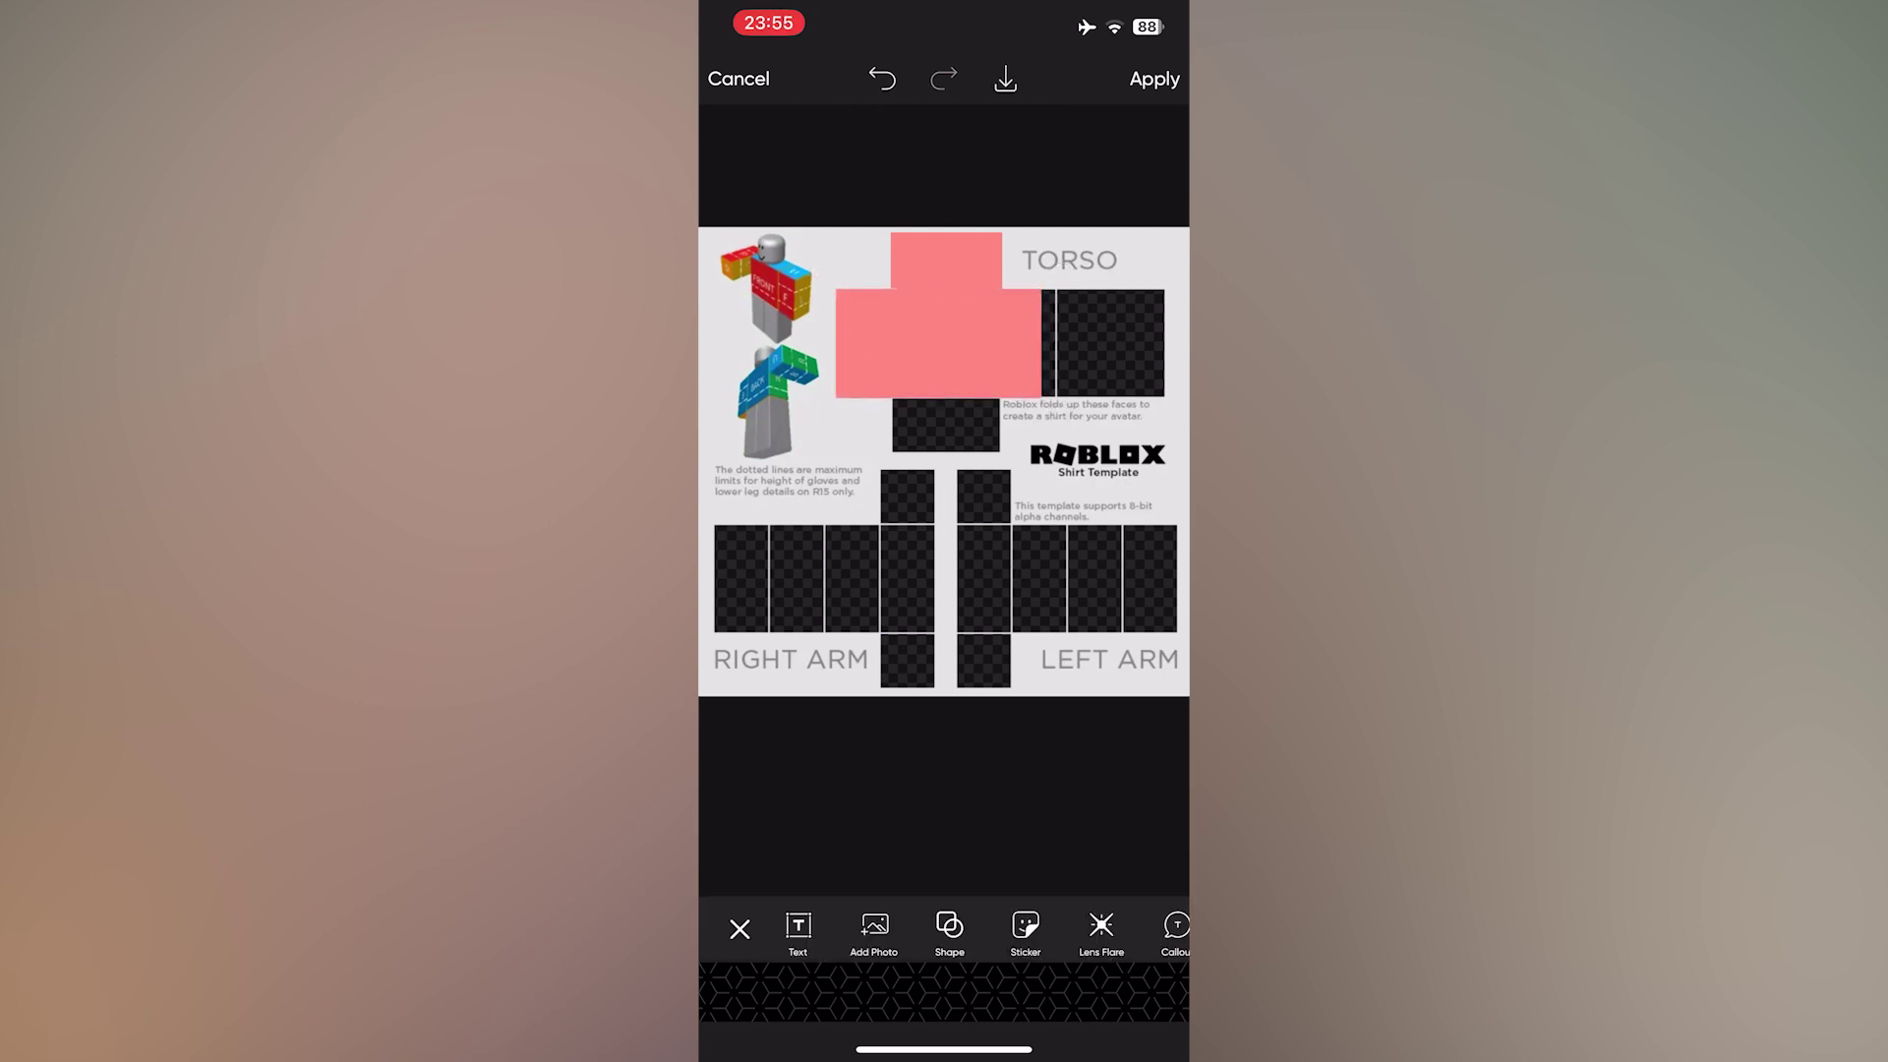
# Step: Stretch a third pink rectangle across the right torso panels
pyautogui.click(950, 930)
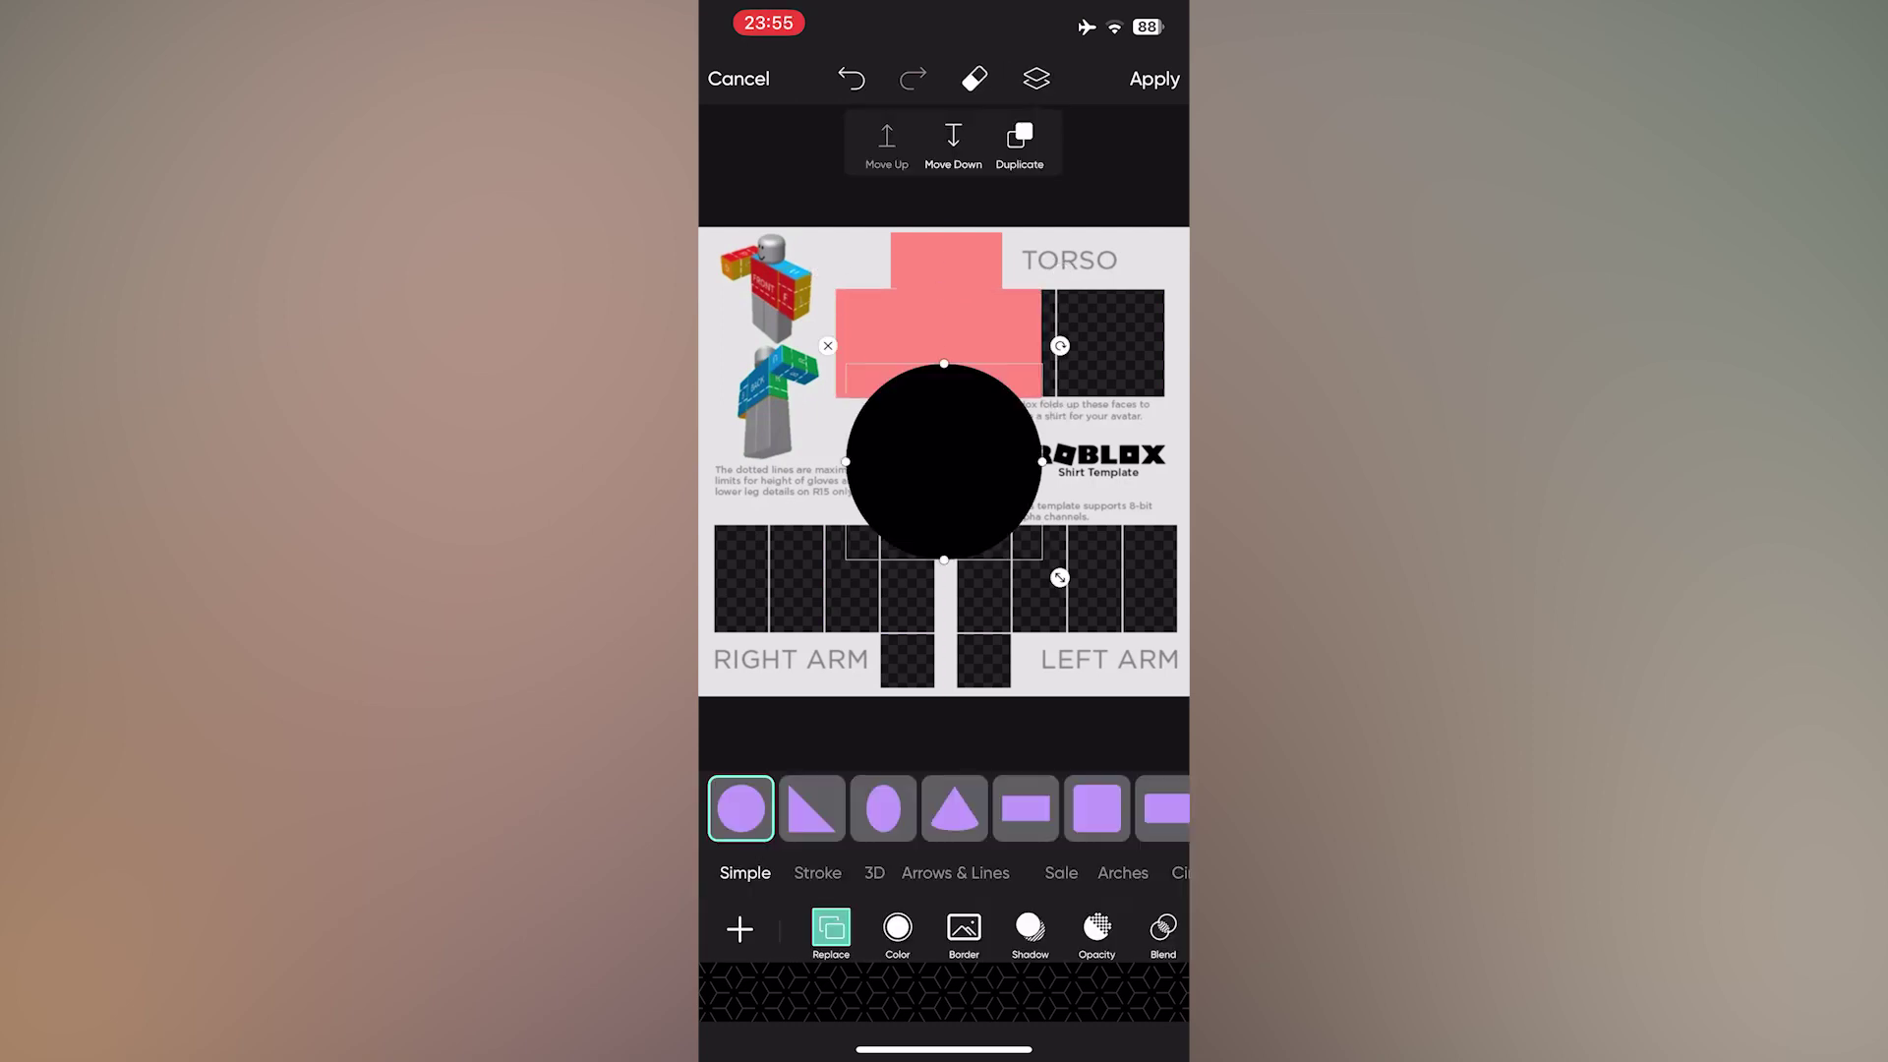
pyautogui.click(891, 800)
pyautogui.click(781, 799)
pyautogui.moveTo(944, 472); pyautogui.dragTo(1012, 354)
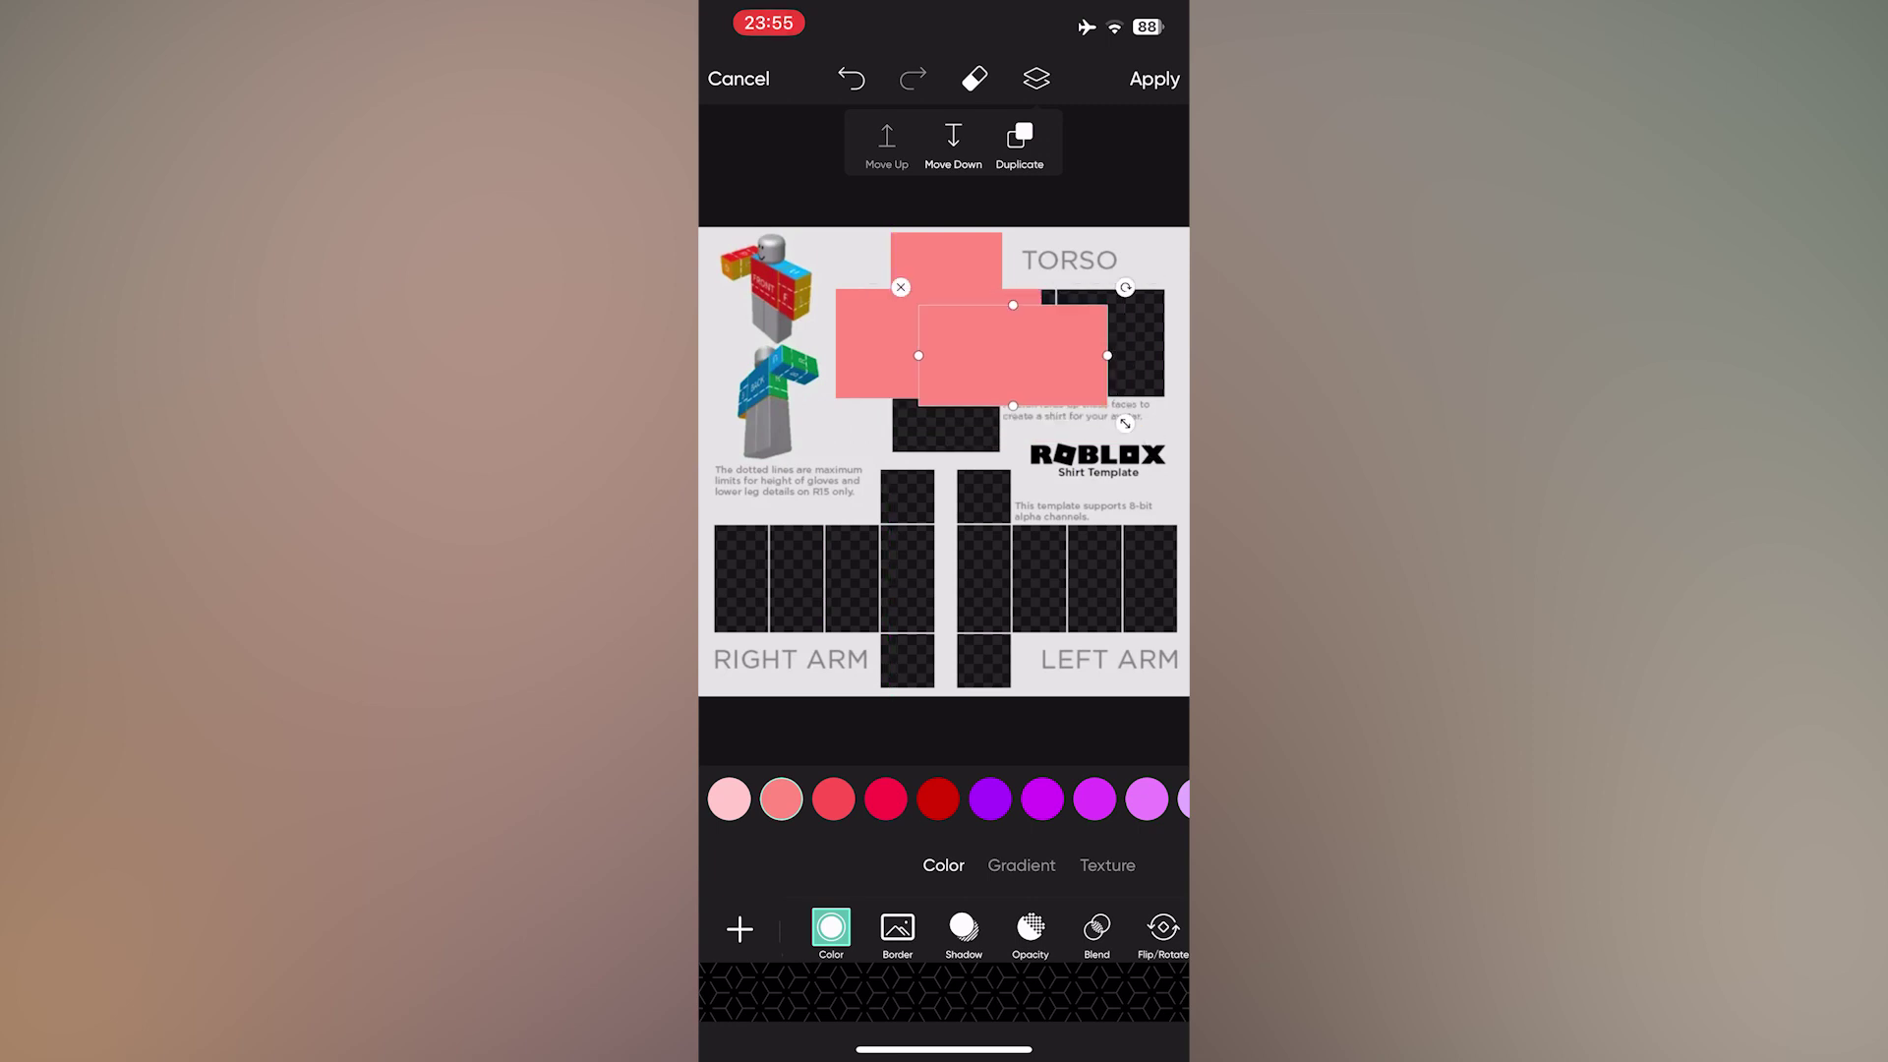
pyautogui.moveTo(890, 357); pyautogui.dragTo(1168, 343)
# Step: Commit the torso rectangle and cover the right arm row in pink
pyautogui.click(944, 767)
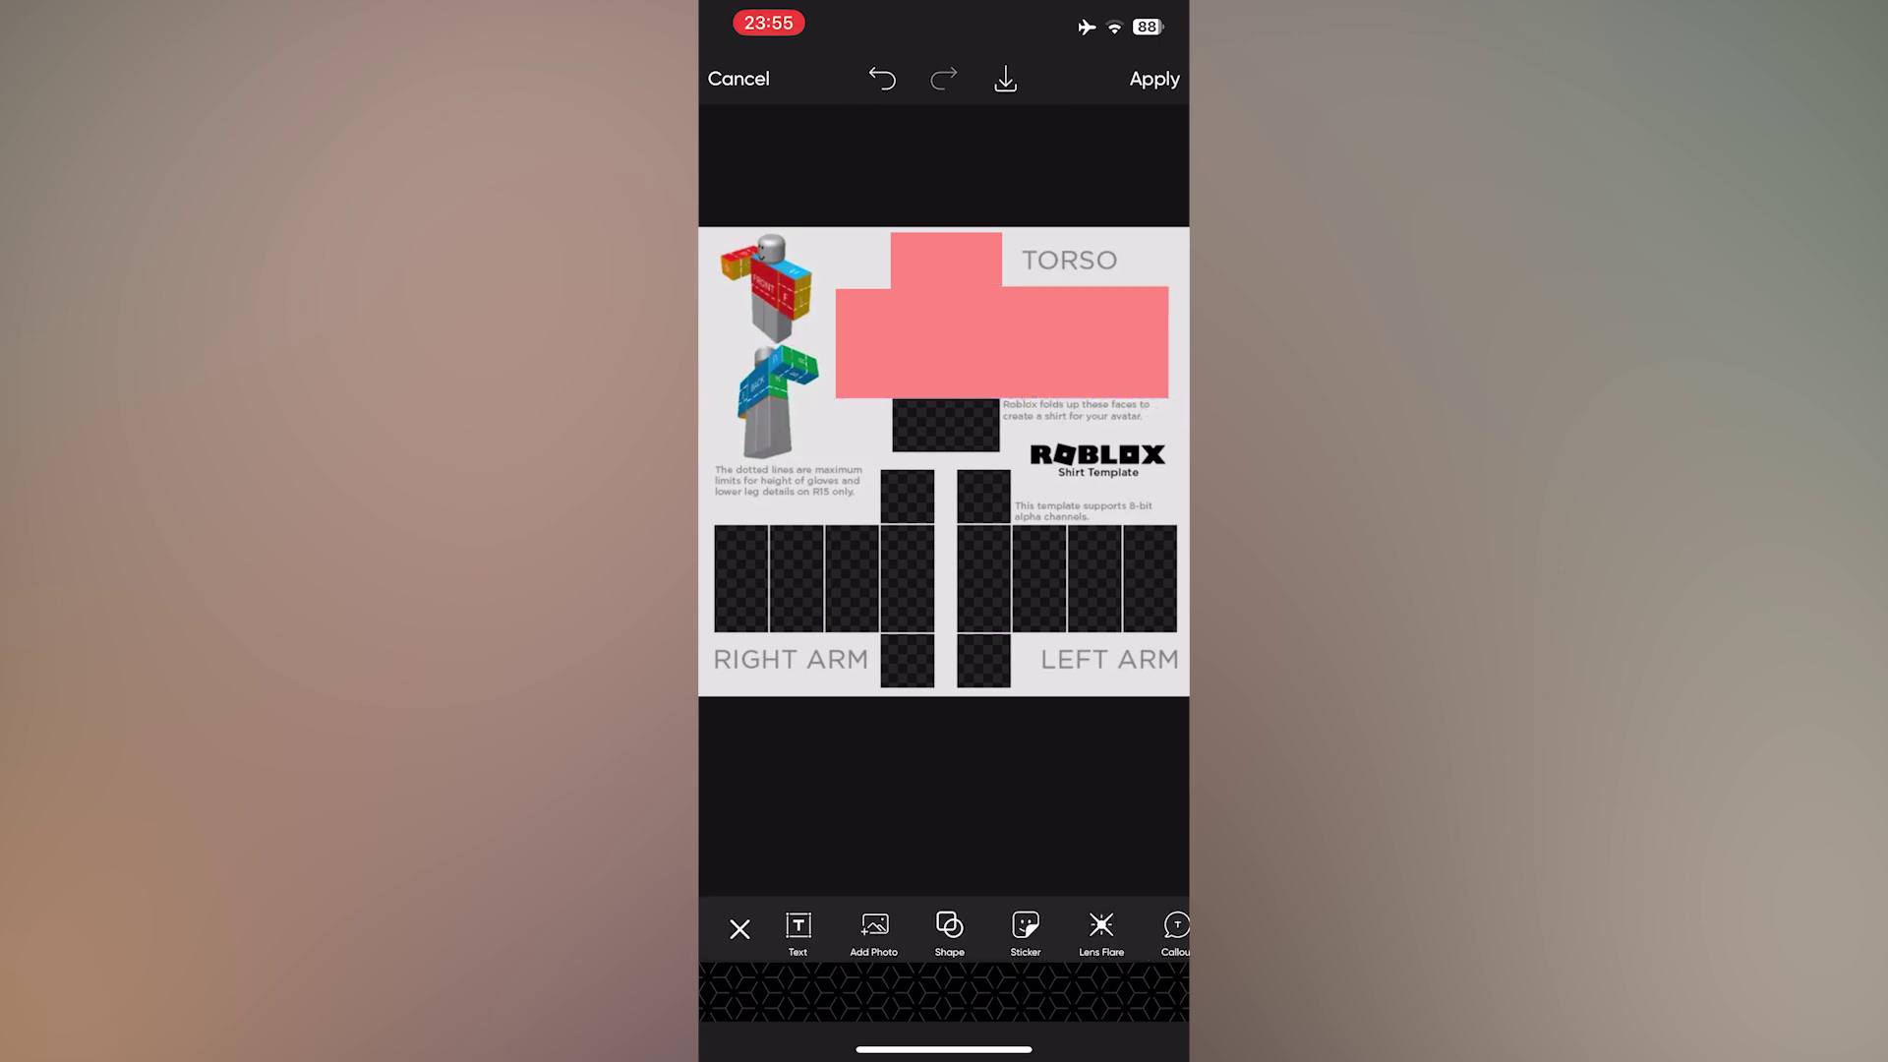
pyautogui.click(951, 926)
pyautogui.click(803, 378)
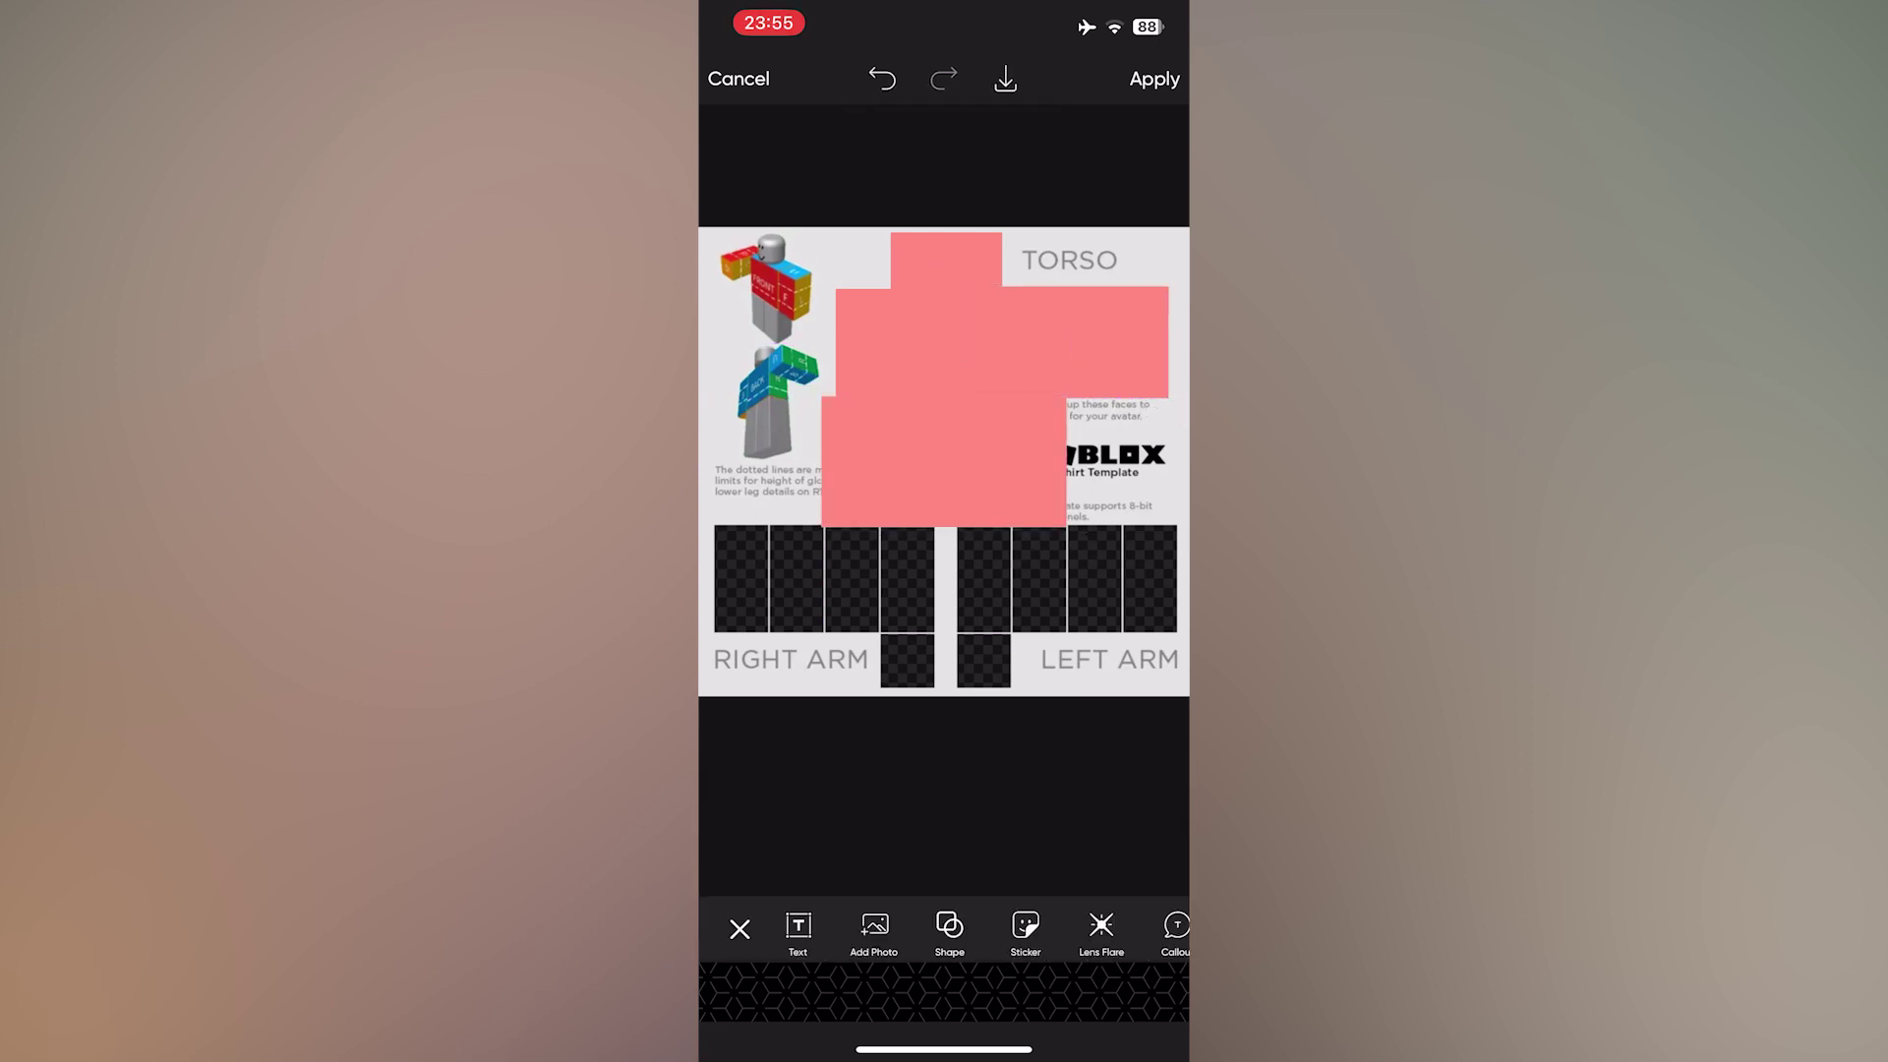
pyautogui.click(826, 583)
pyautogui.moveTo(738, 589); pyautogui.dragTo(715, 581)
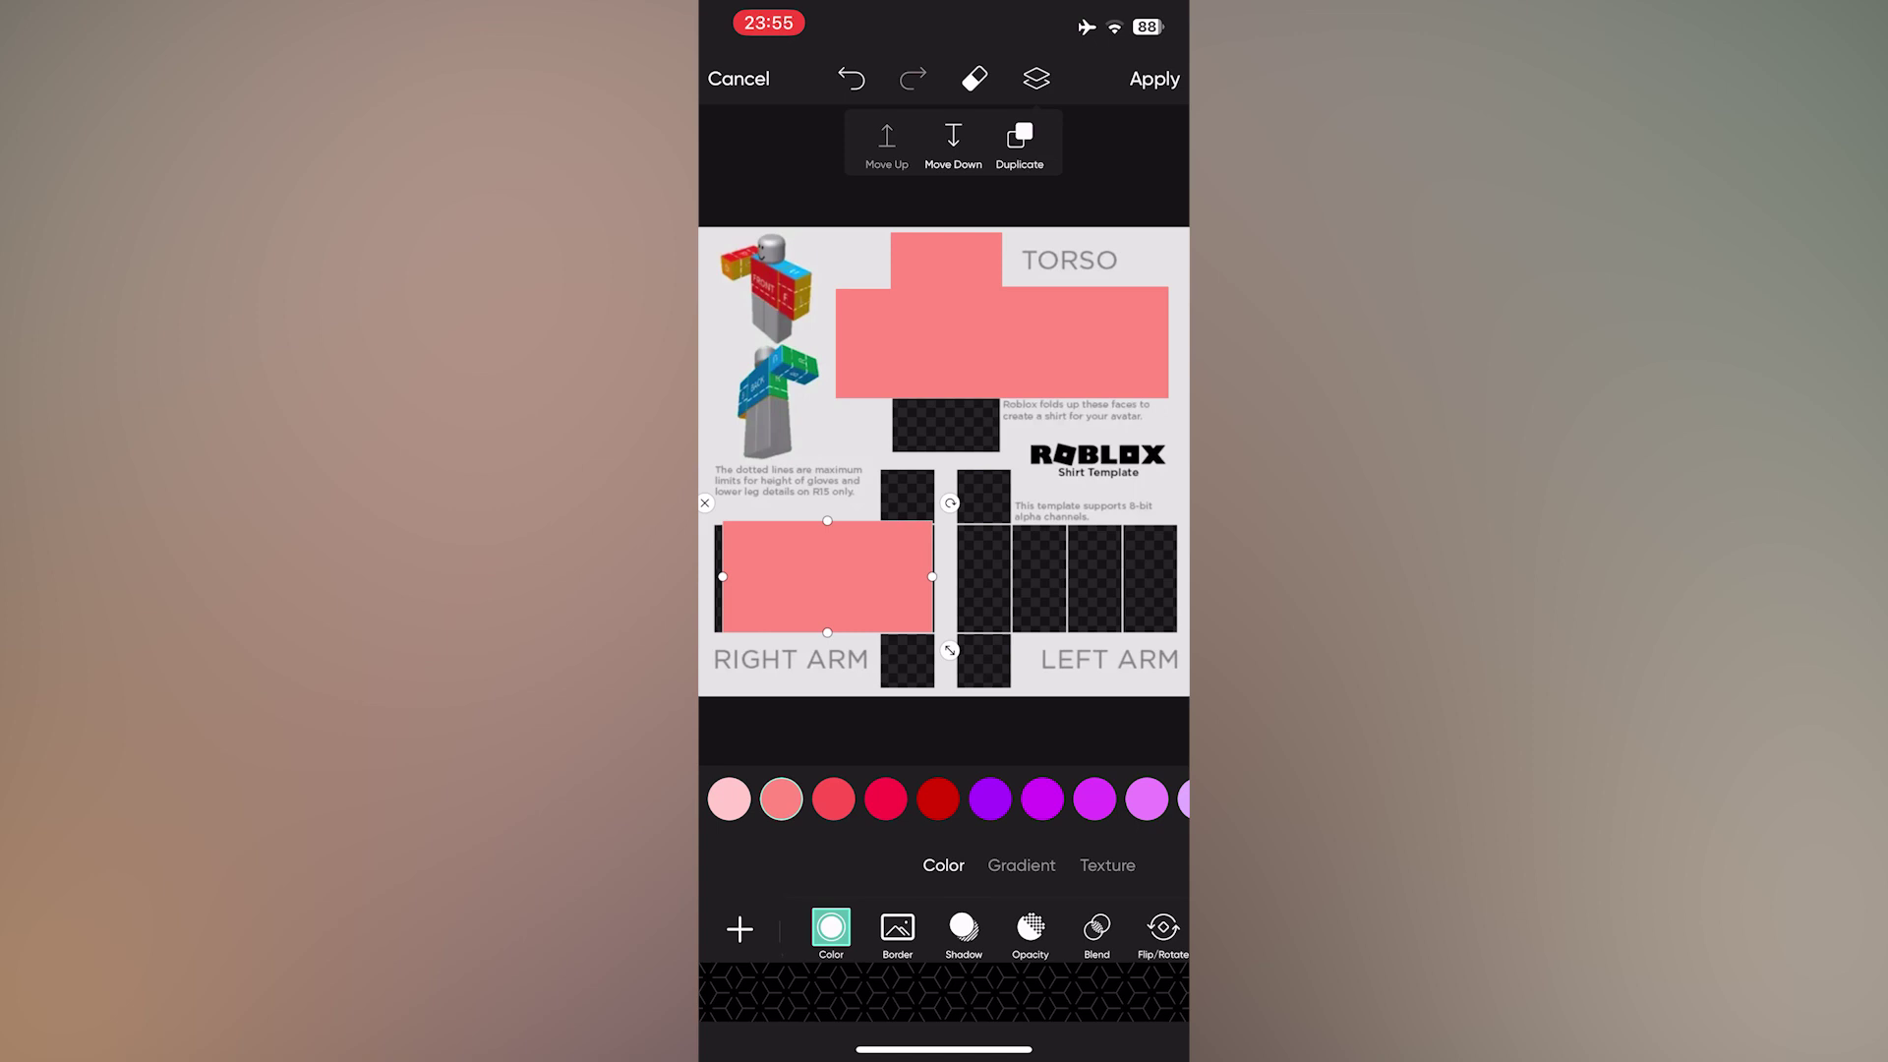
pyautogui.moveTo(939, 579); pyautogui.dragTo(935, 580)
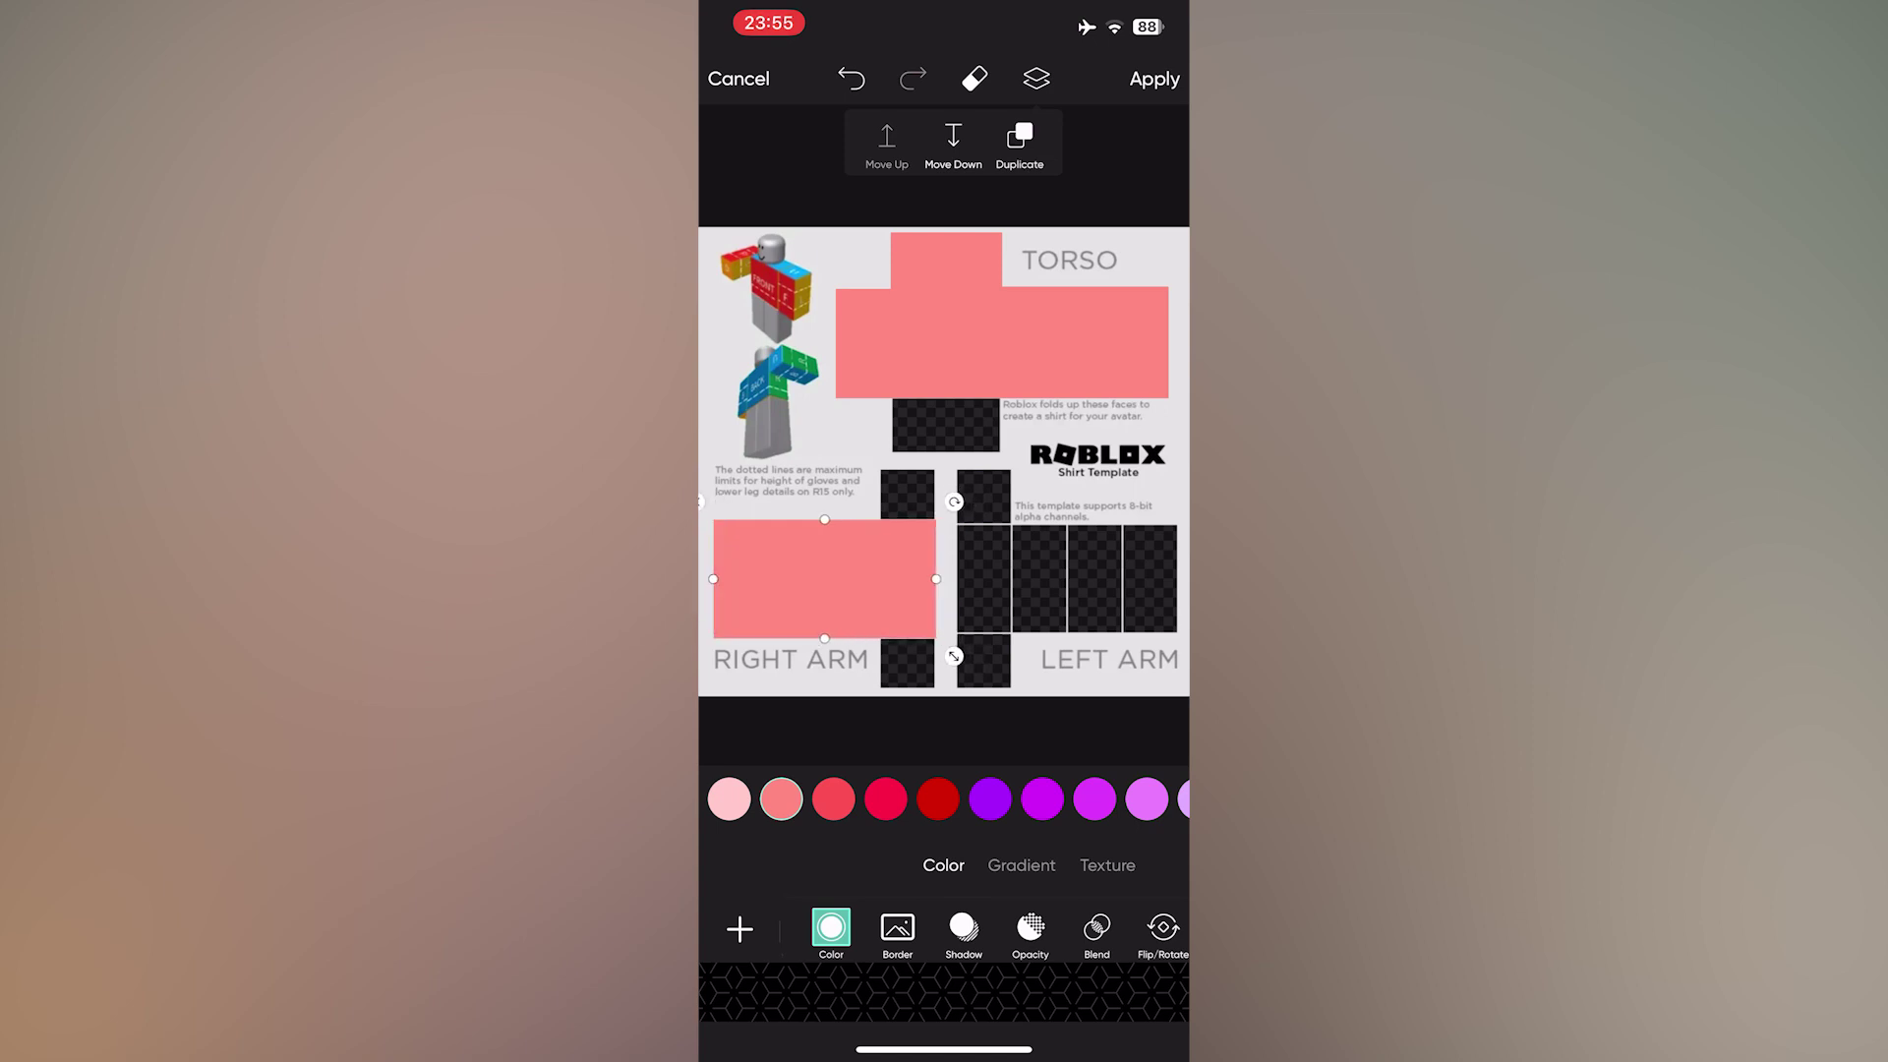
pyautogui.click(945, 797)
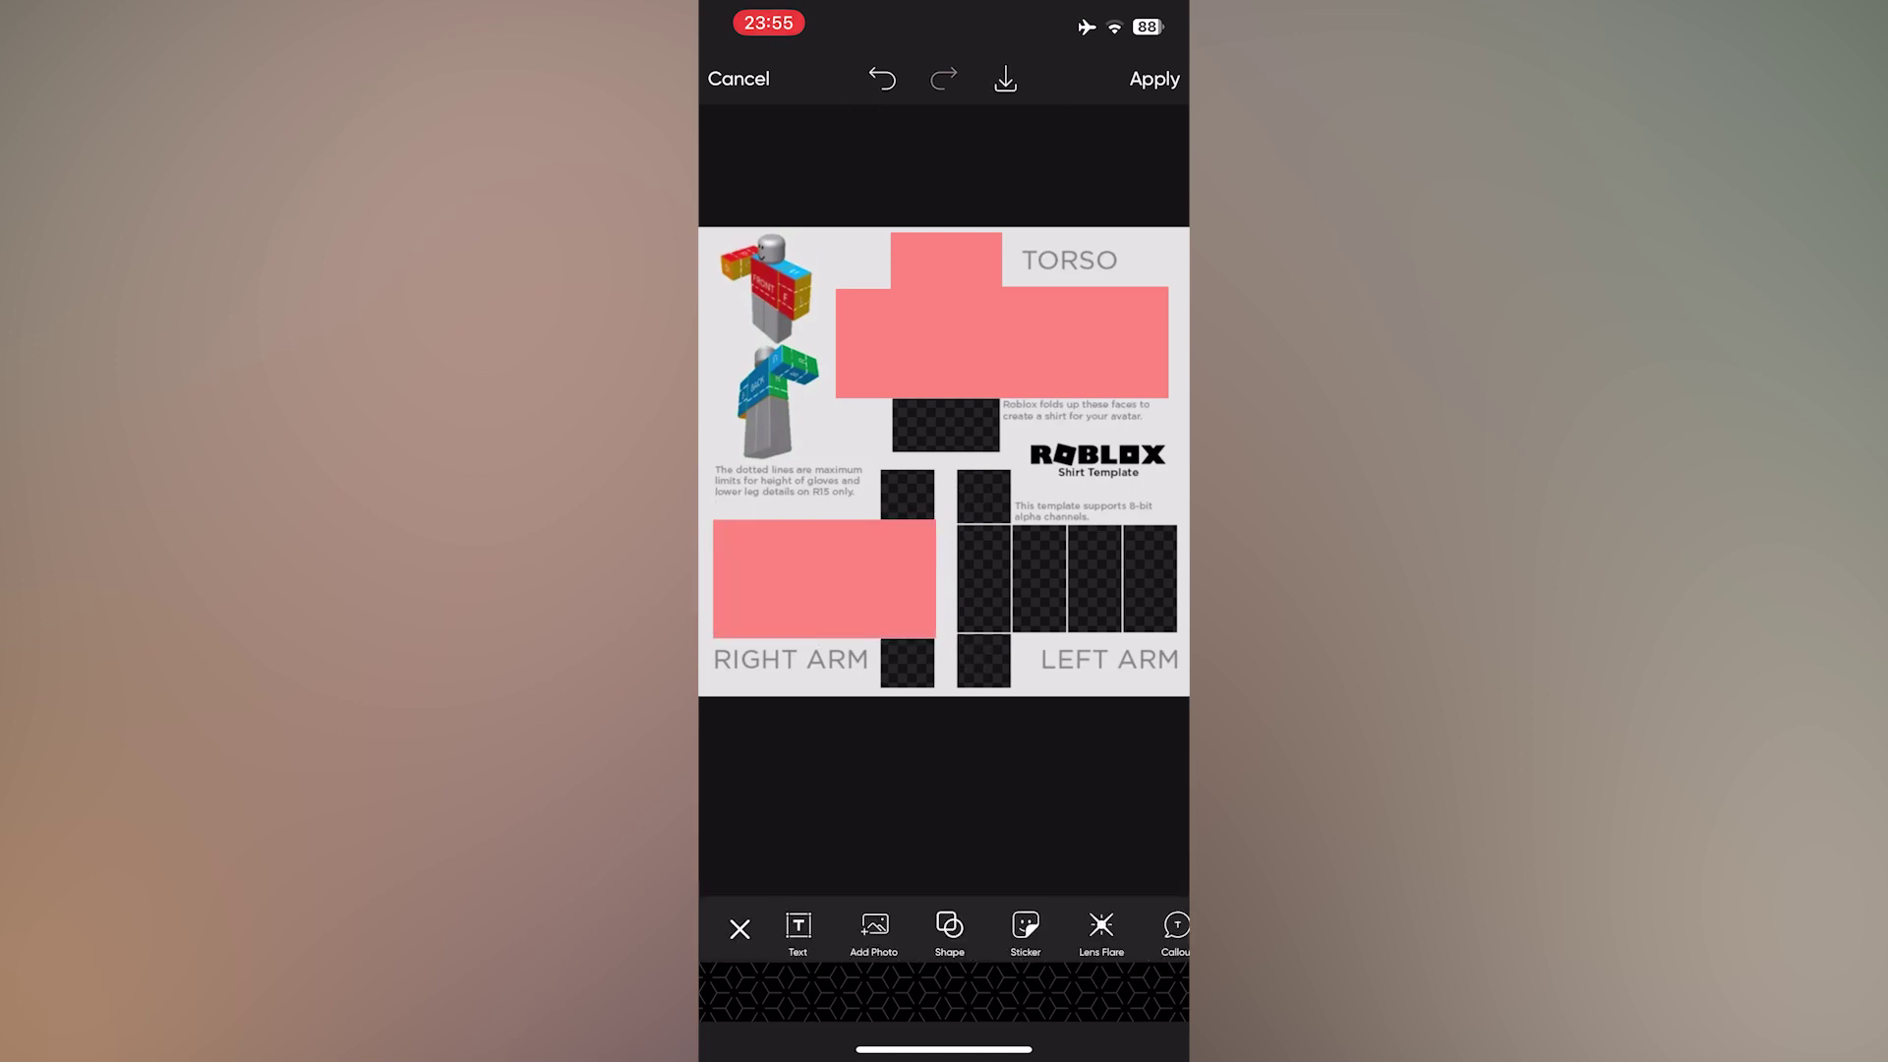
# Step: Cover the left arm row with another pink rectangle
pyautogui.click(949, 927)
pyautogui.click(1028, 807)
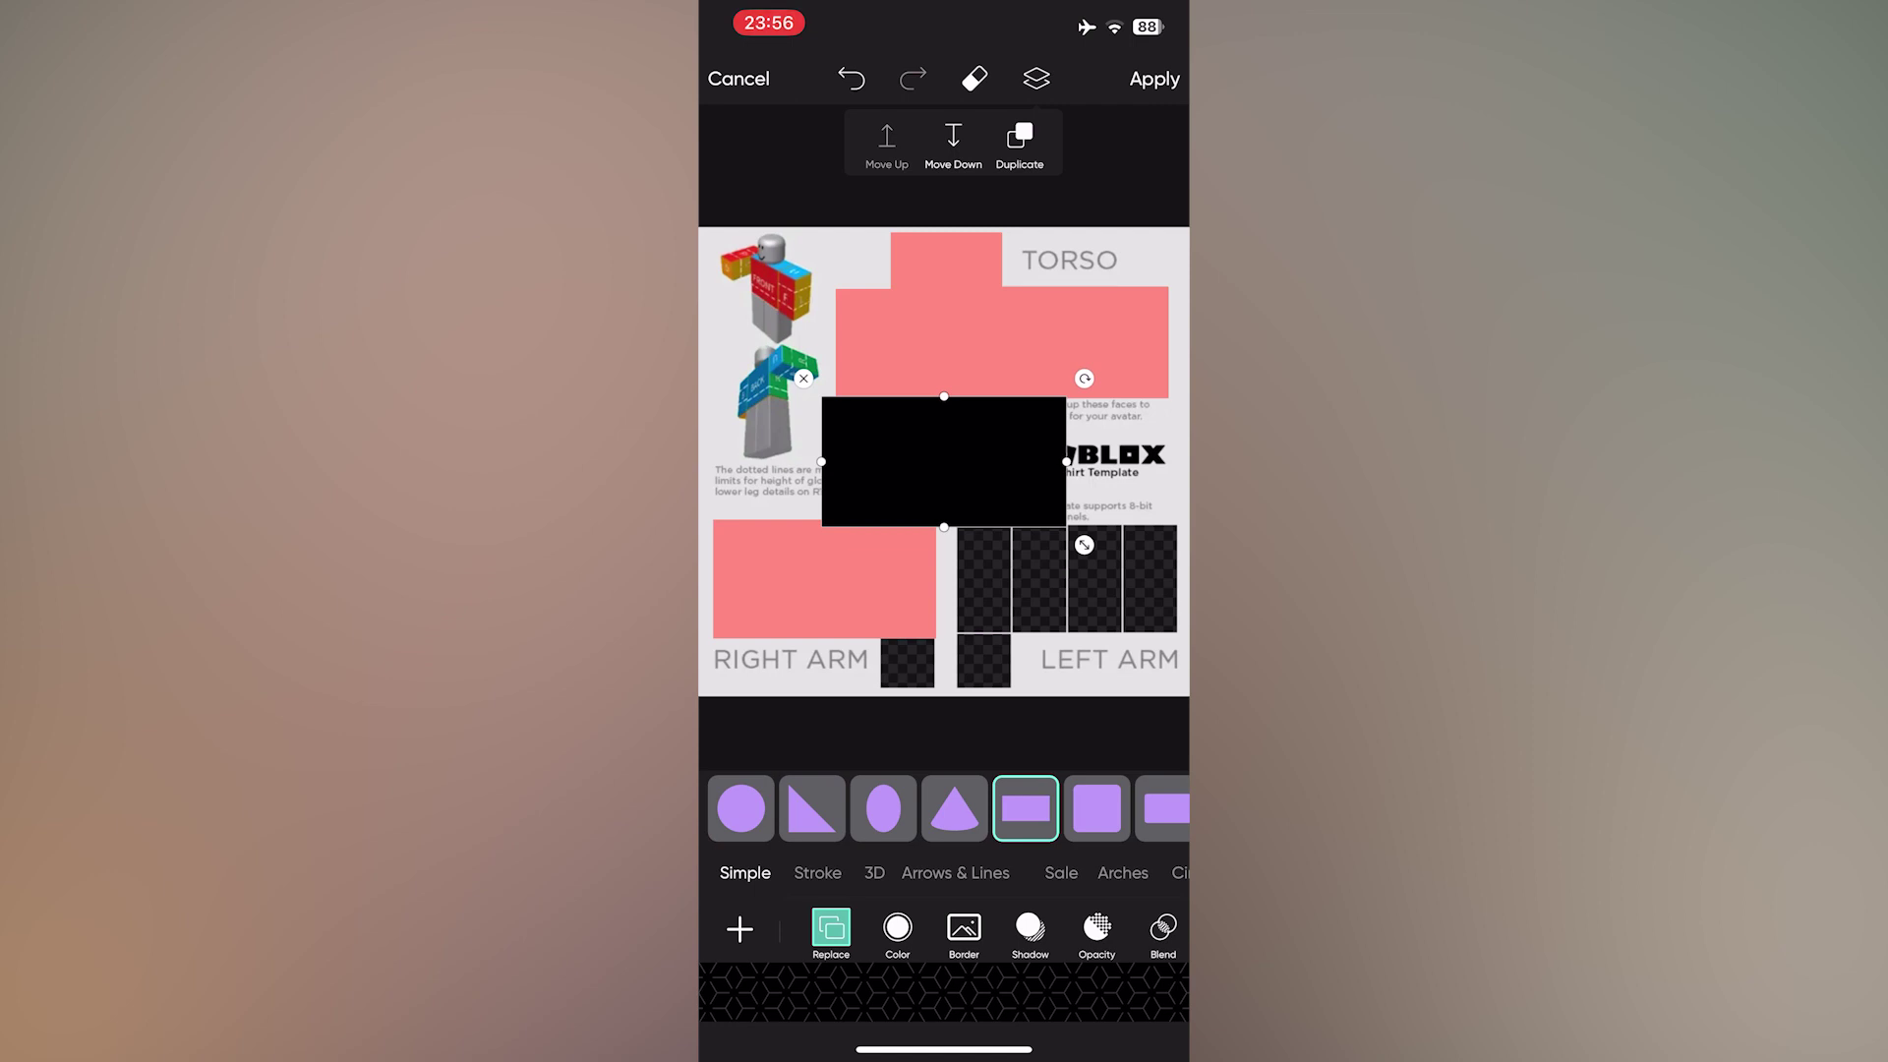
pyautogui.click(898, 928)
pyautogui.click(781, 800)
pyautogui.moveTo(944, 460)
pyautogui.mouseDown()
pyautogui.moveTo(1010, 582)
pyautogui.moveTo(1127, 656)
pyautogui.moveTo(1166, 657)
pyautogui.mouseUp()
pyautogui.moveTo(1011, 582); pyautogui.dragTo(1063, 579)
pyautogui.click(944, 797)
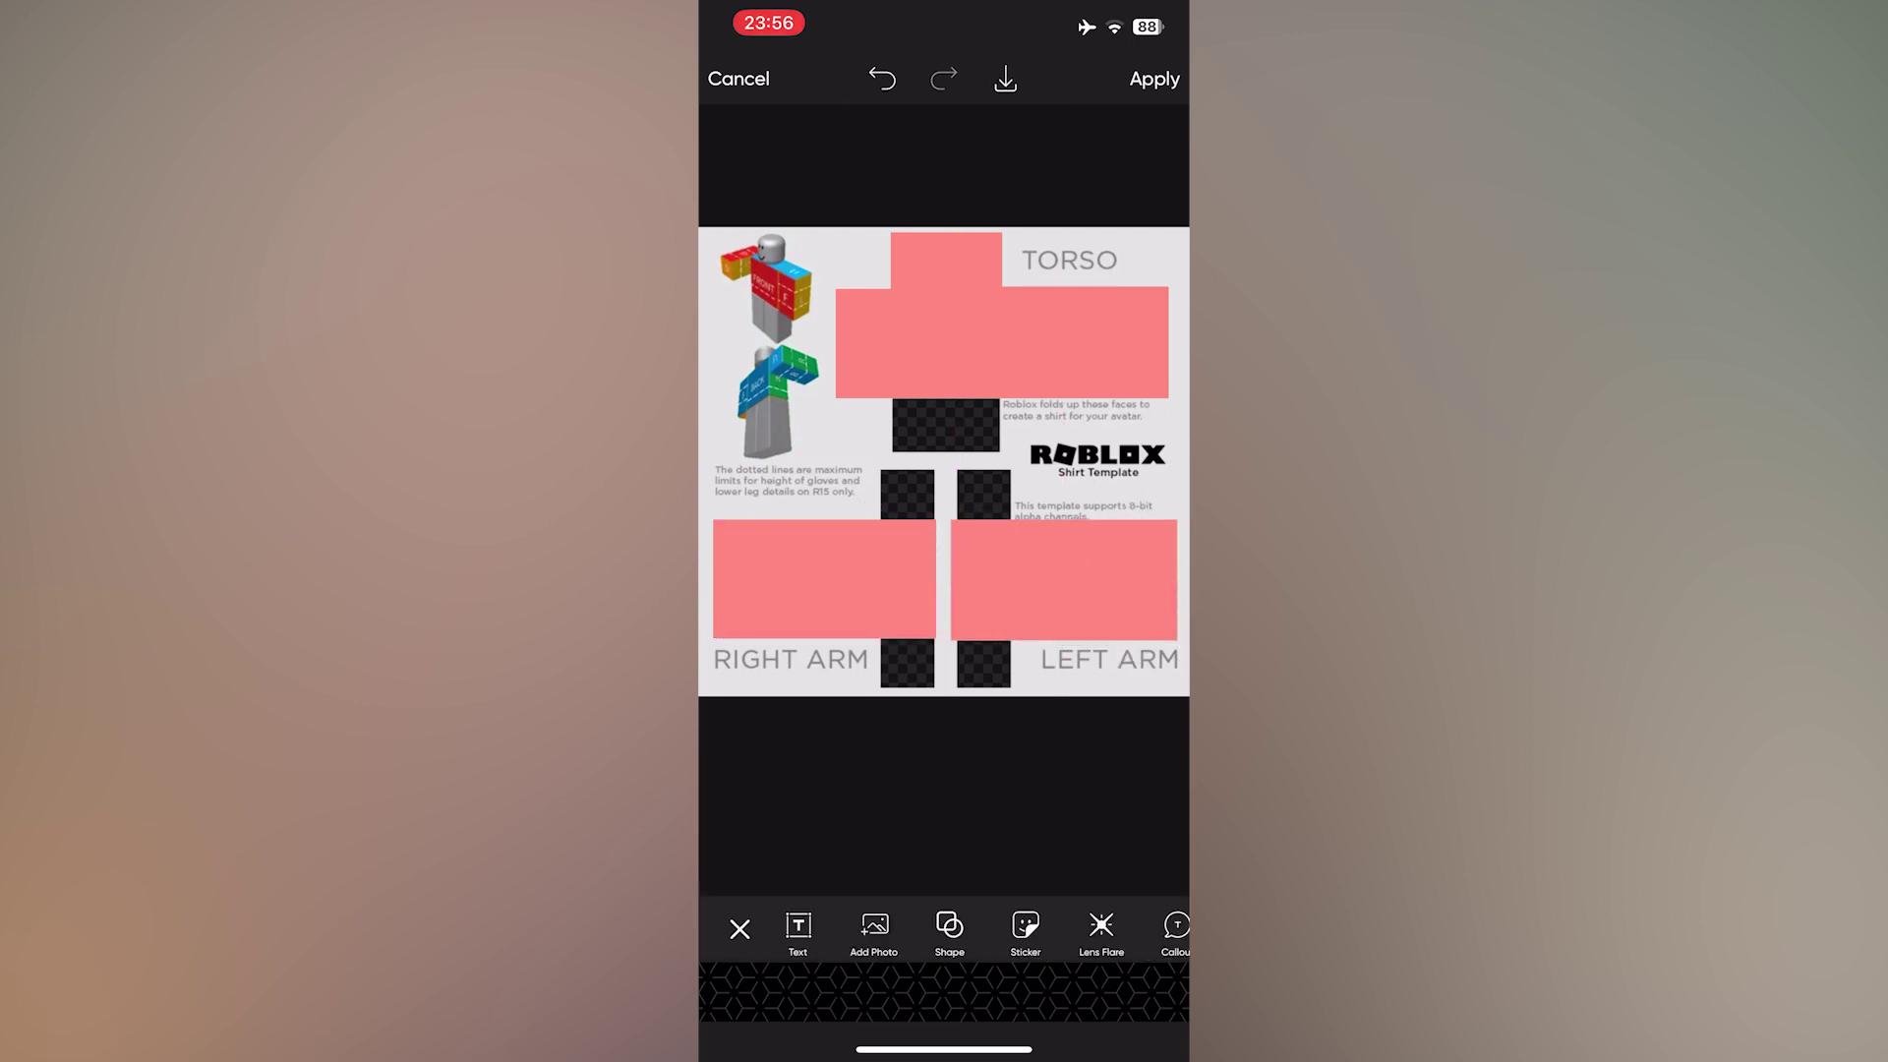
# Step: Add the eyes sticker, shrunk and placed high on the pink torso
pyautogui.click(1025, 929)
pyautogui.click(944, 558)
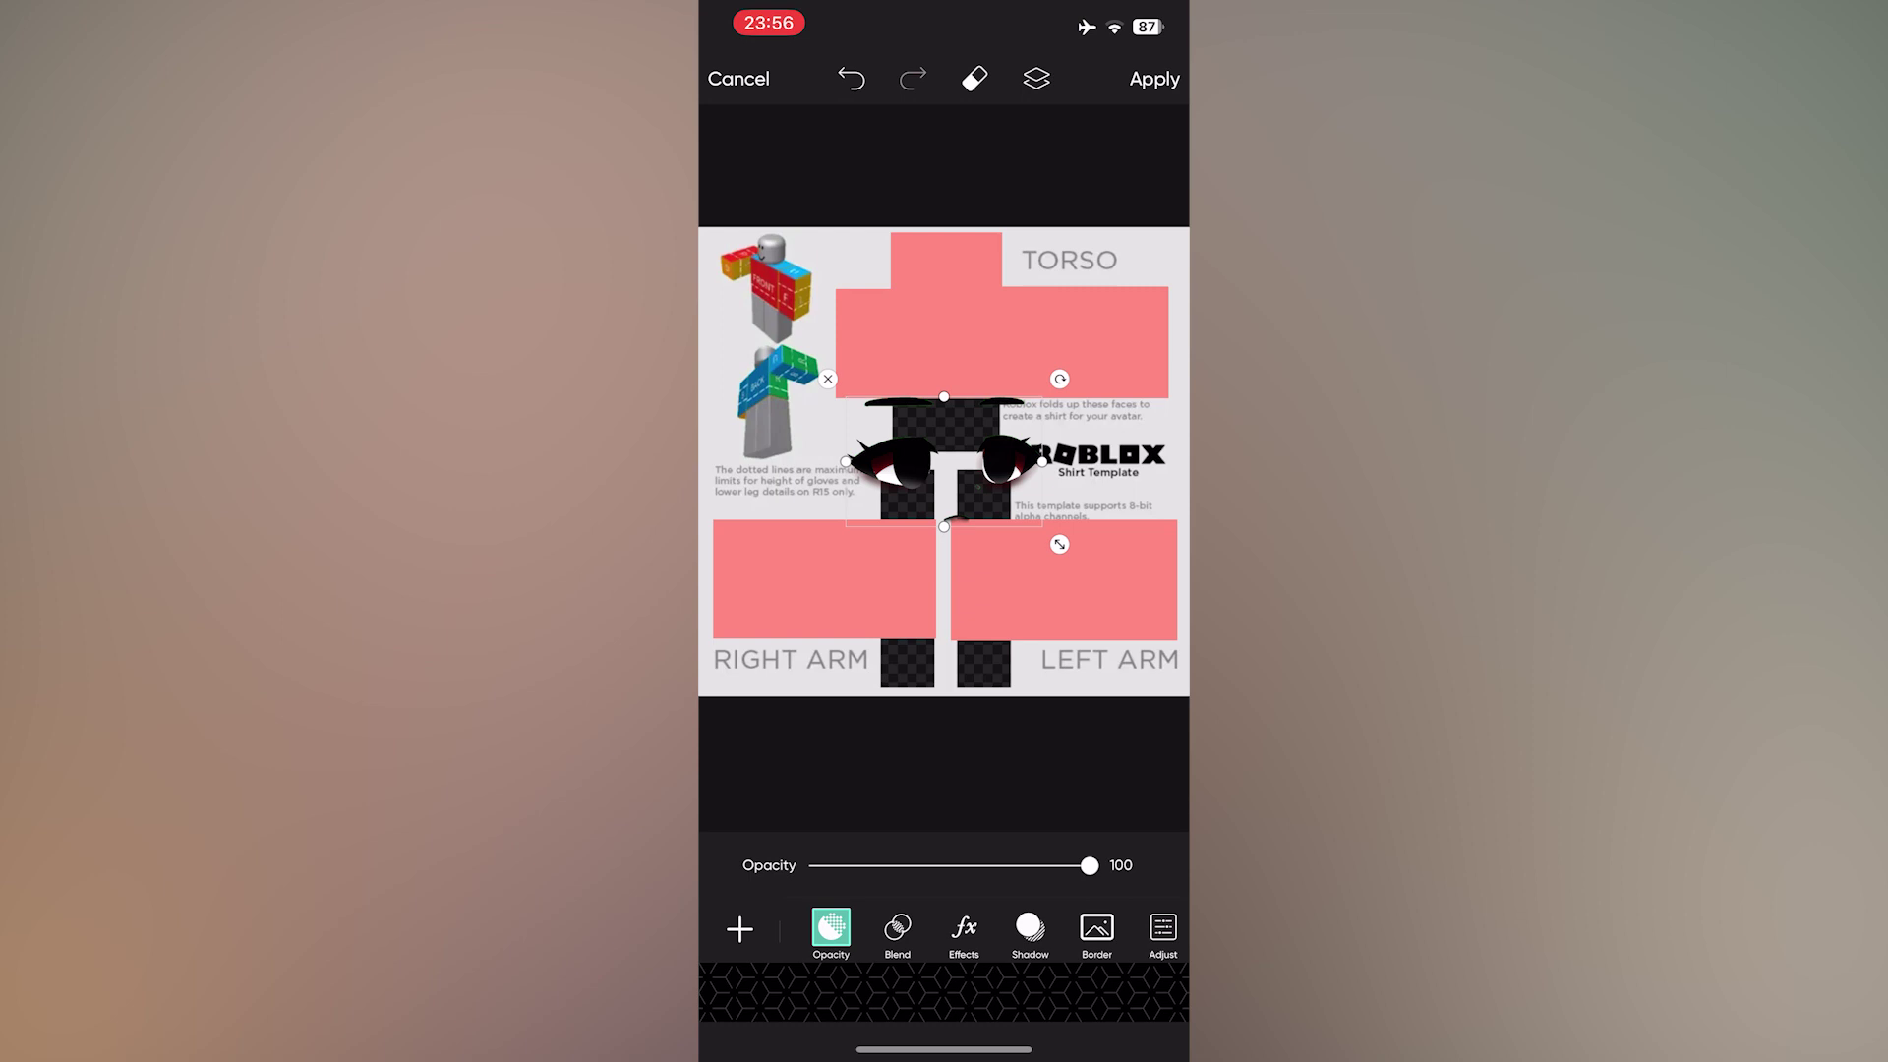
pyautogui.moveTo(946, 466); pyautogui.dragTo(949, 358)
pyautogui.moveTo(1021, 415); pyautogui.dragTo(954, 326)
# Step: Add 'SAPNAP ROCKS' text, shrink it onto the left arm, and apply
pyautogui.click(738, 929)
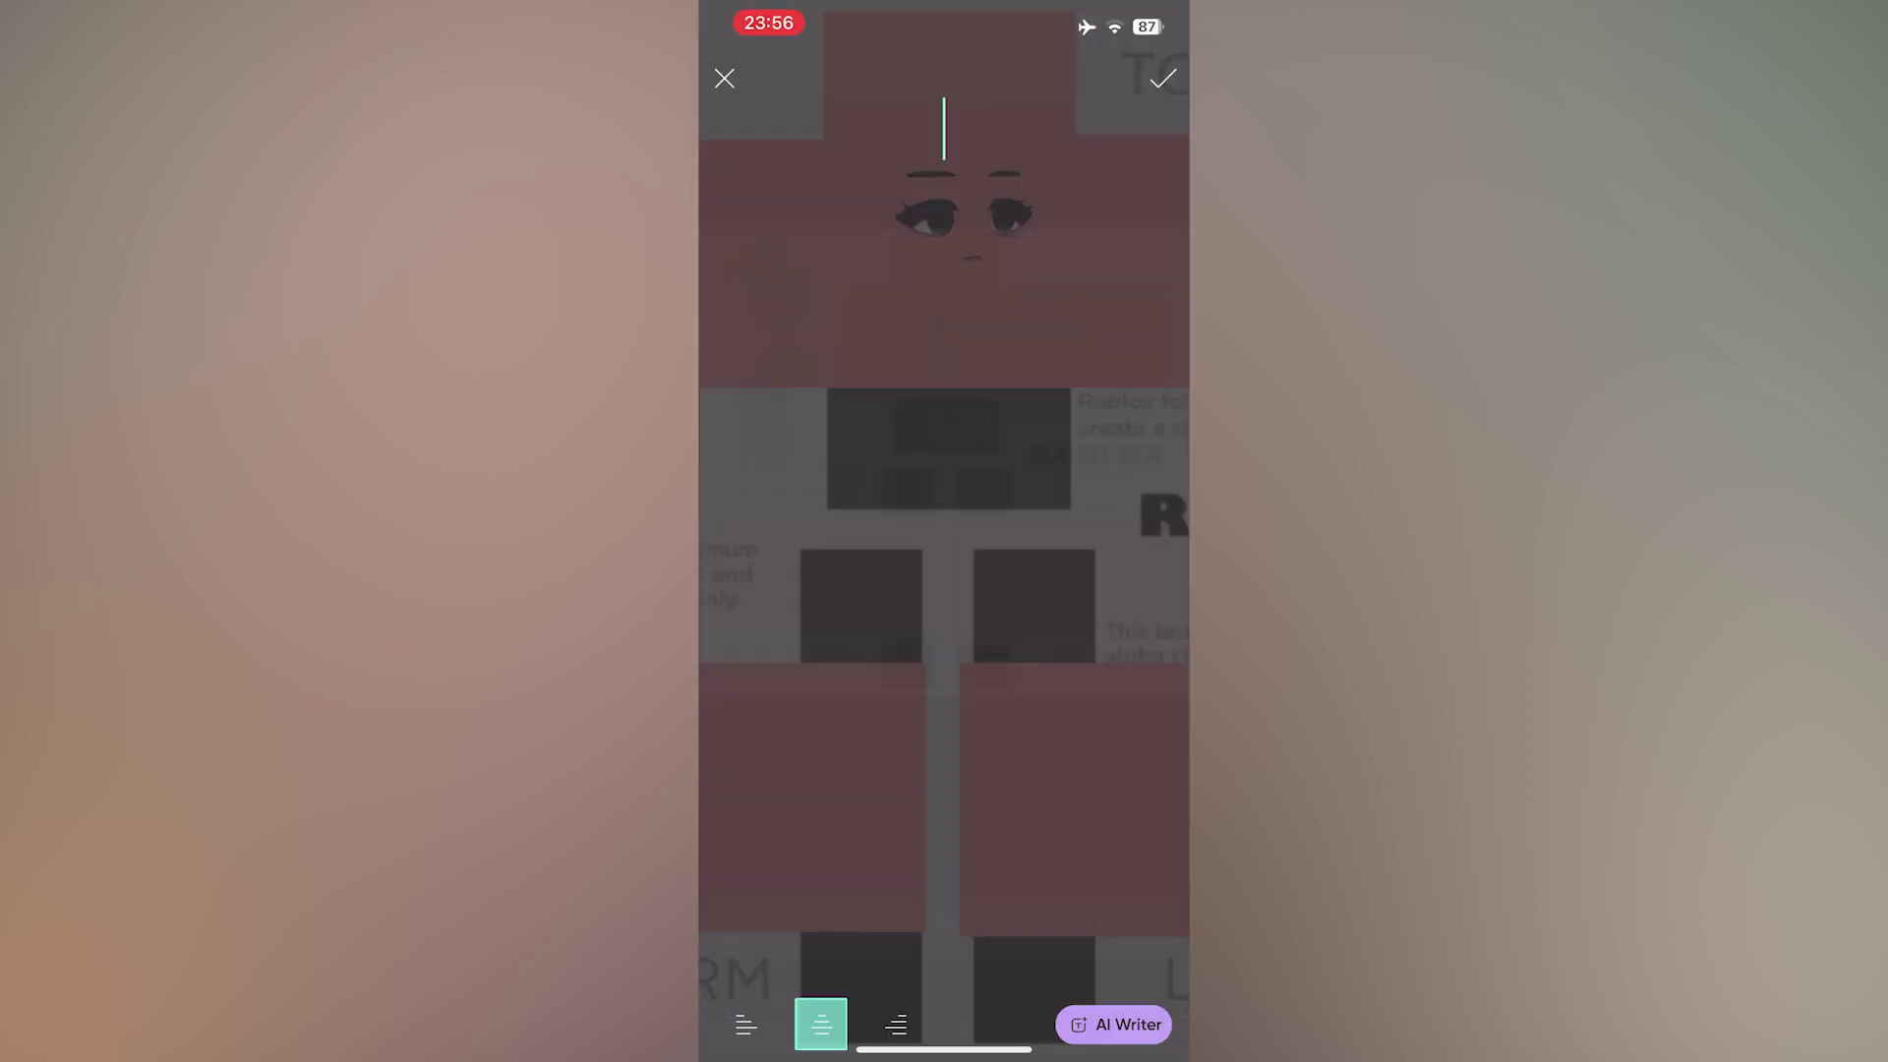
pyautogui.write('SAPNAP ROCKS')
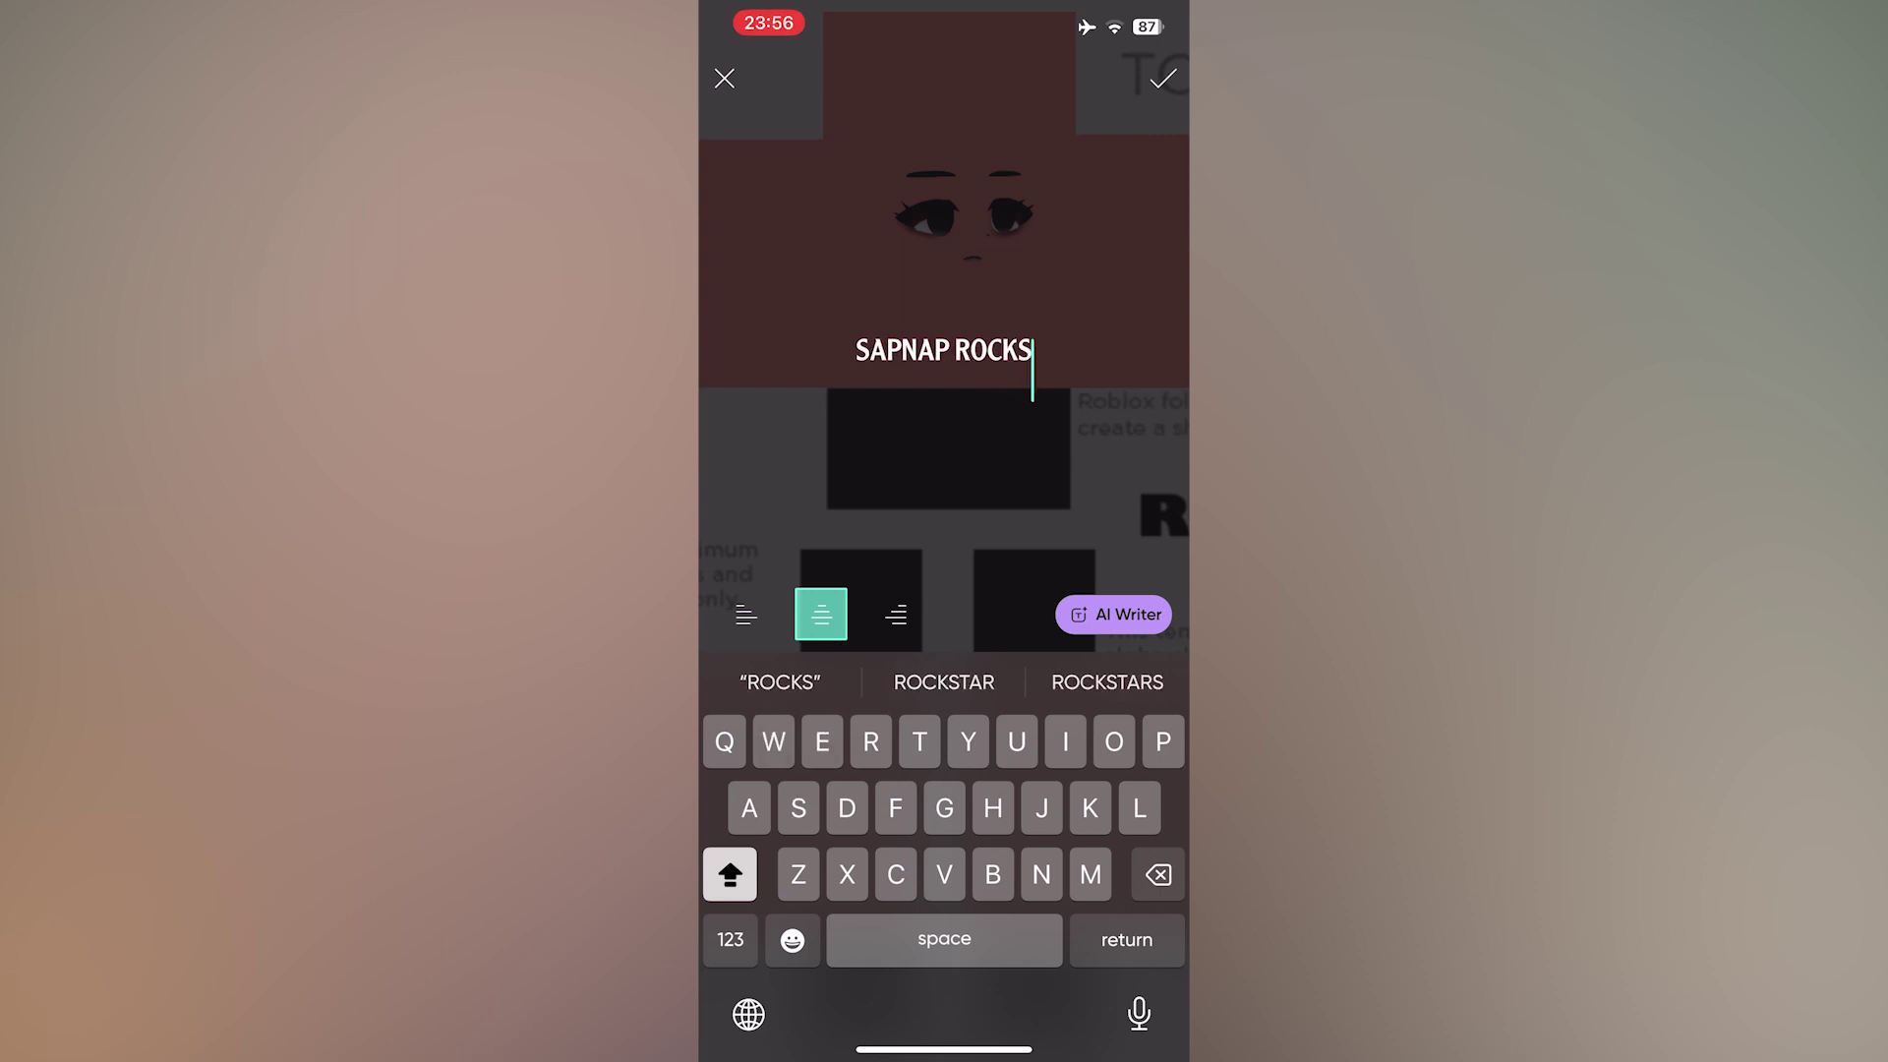
pyautogui.click(1162, 79)
pyautogui.moveTo(1135, 507)
pyautogui.mouseDown()
pyautogui.moveTo(1034, 472)
pyautogui.moveTo(1066, 532)
pyautogui.mouseUp()
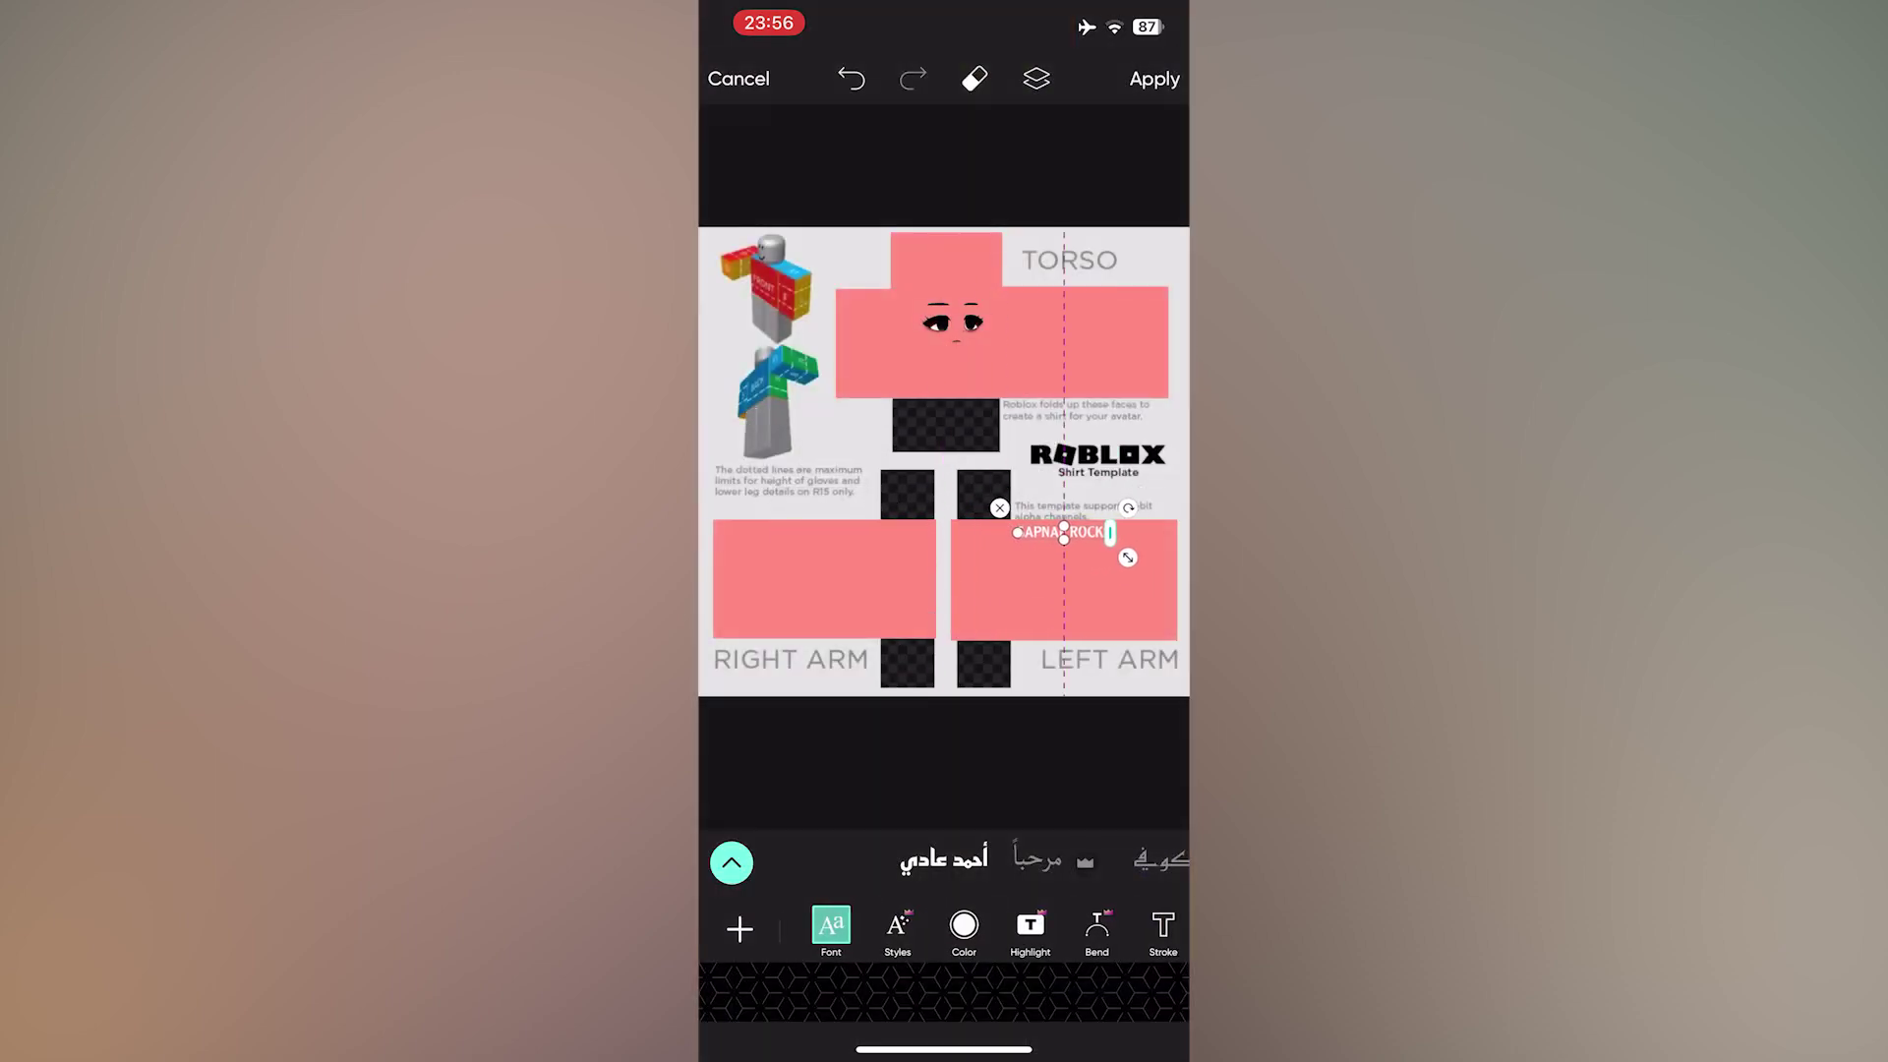
pyautogui.click(1066, 591)
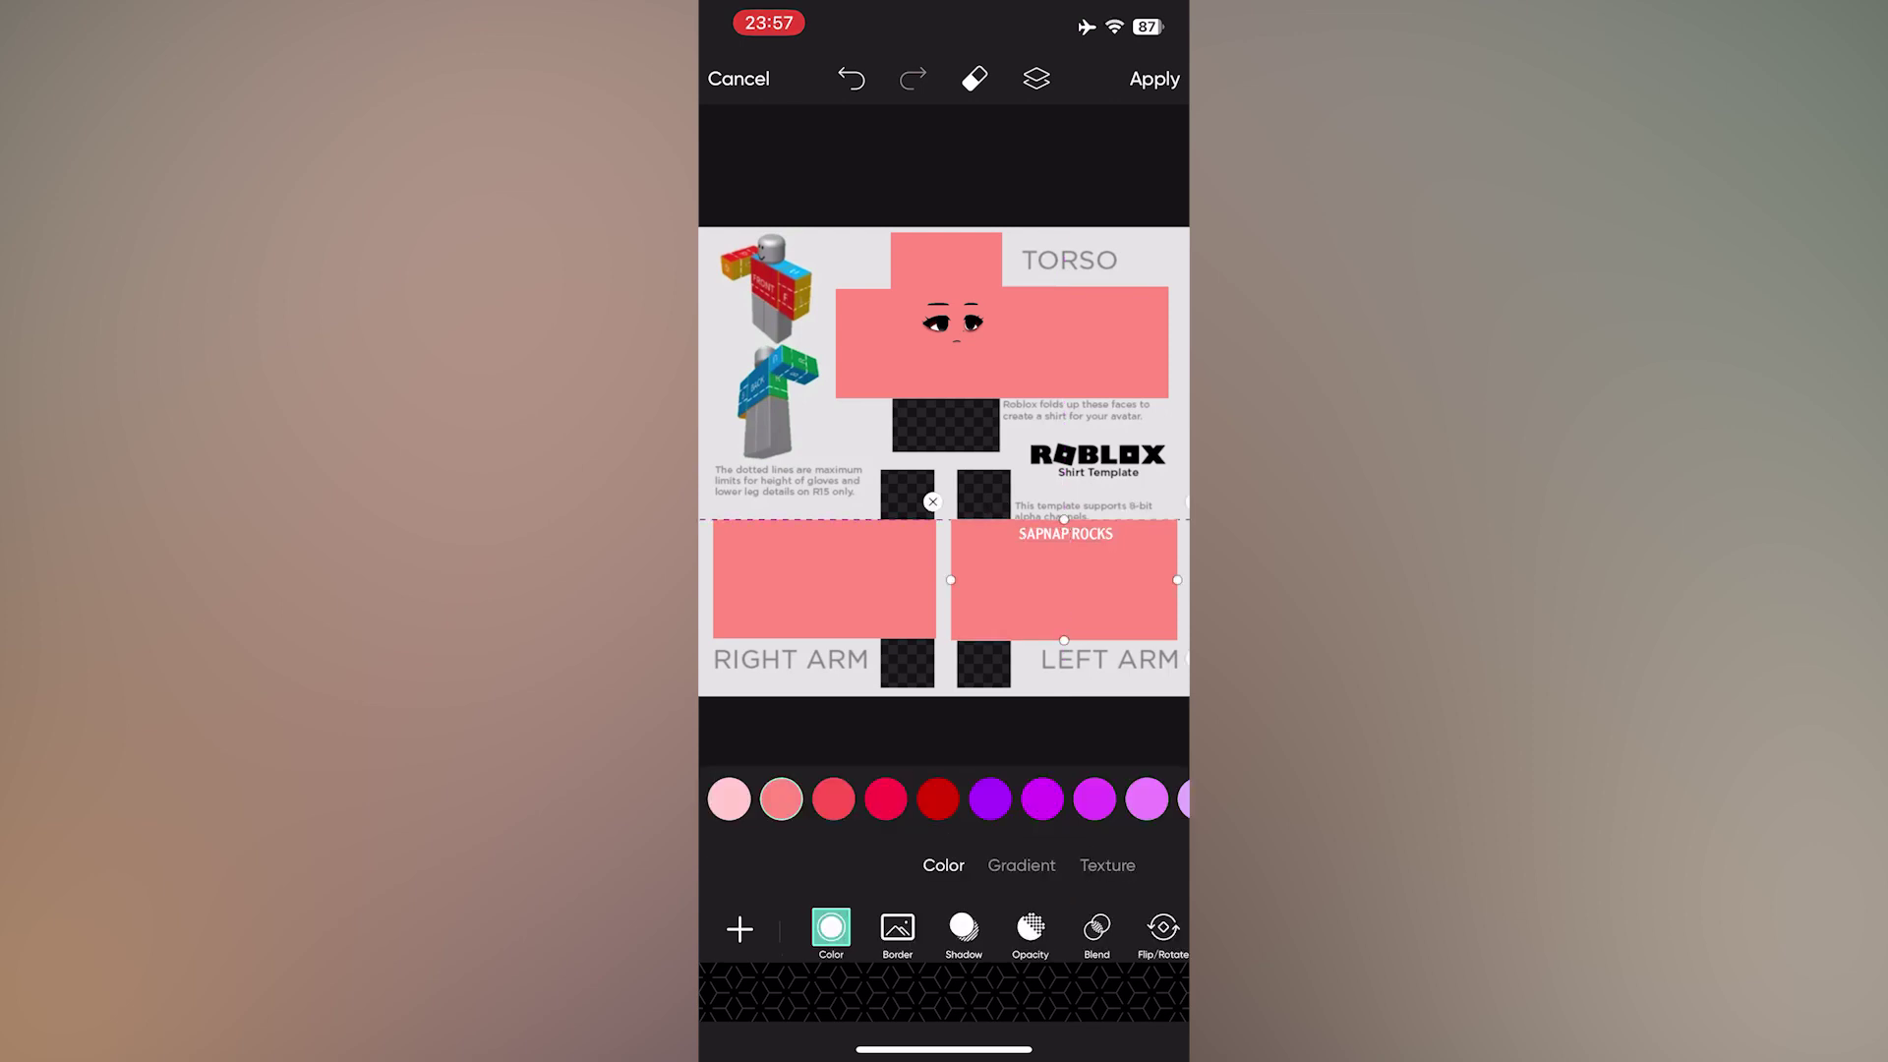
pyautogui.click(1154, 78)
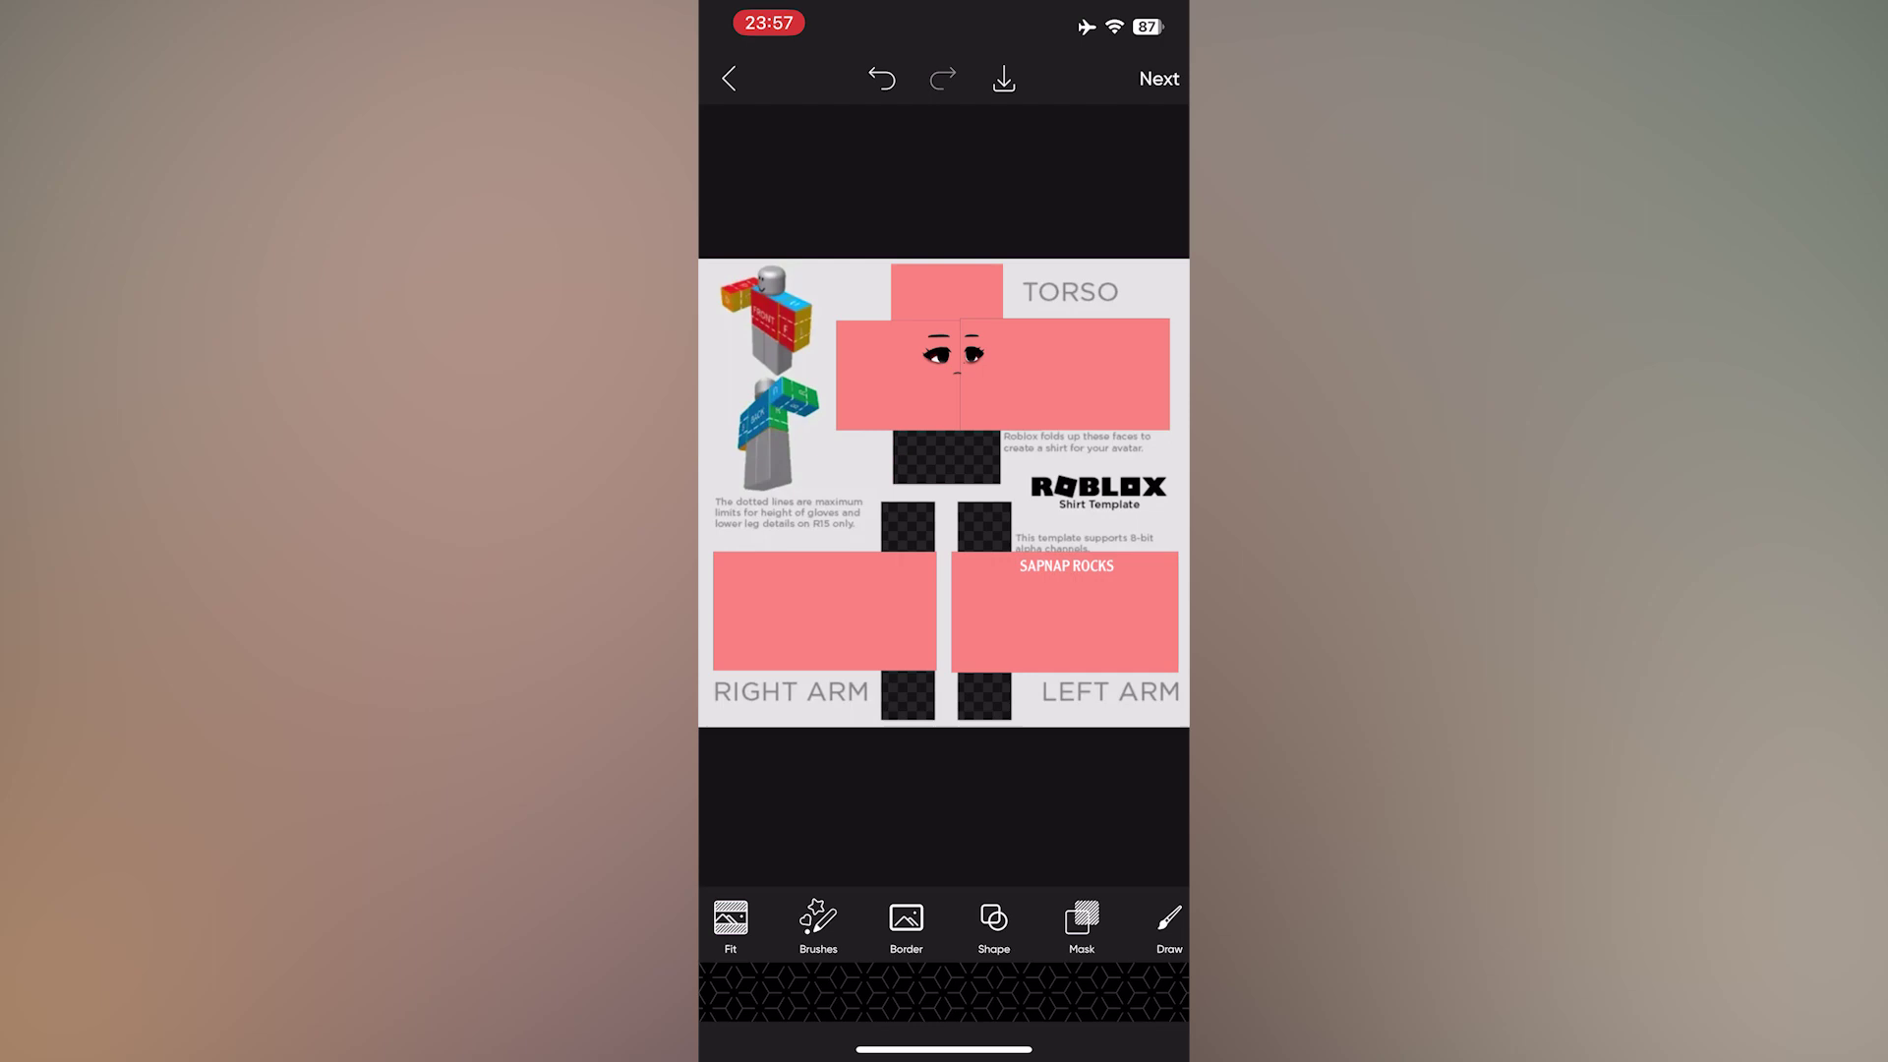
# Step: Export the design and save it to the device, dismissing the Gold and Free-to-Edit prompts
pyautogui.click(1160, 78)
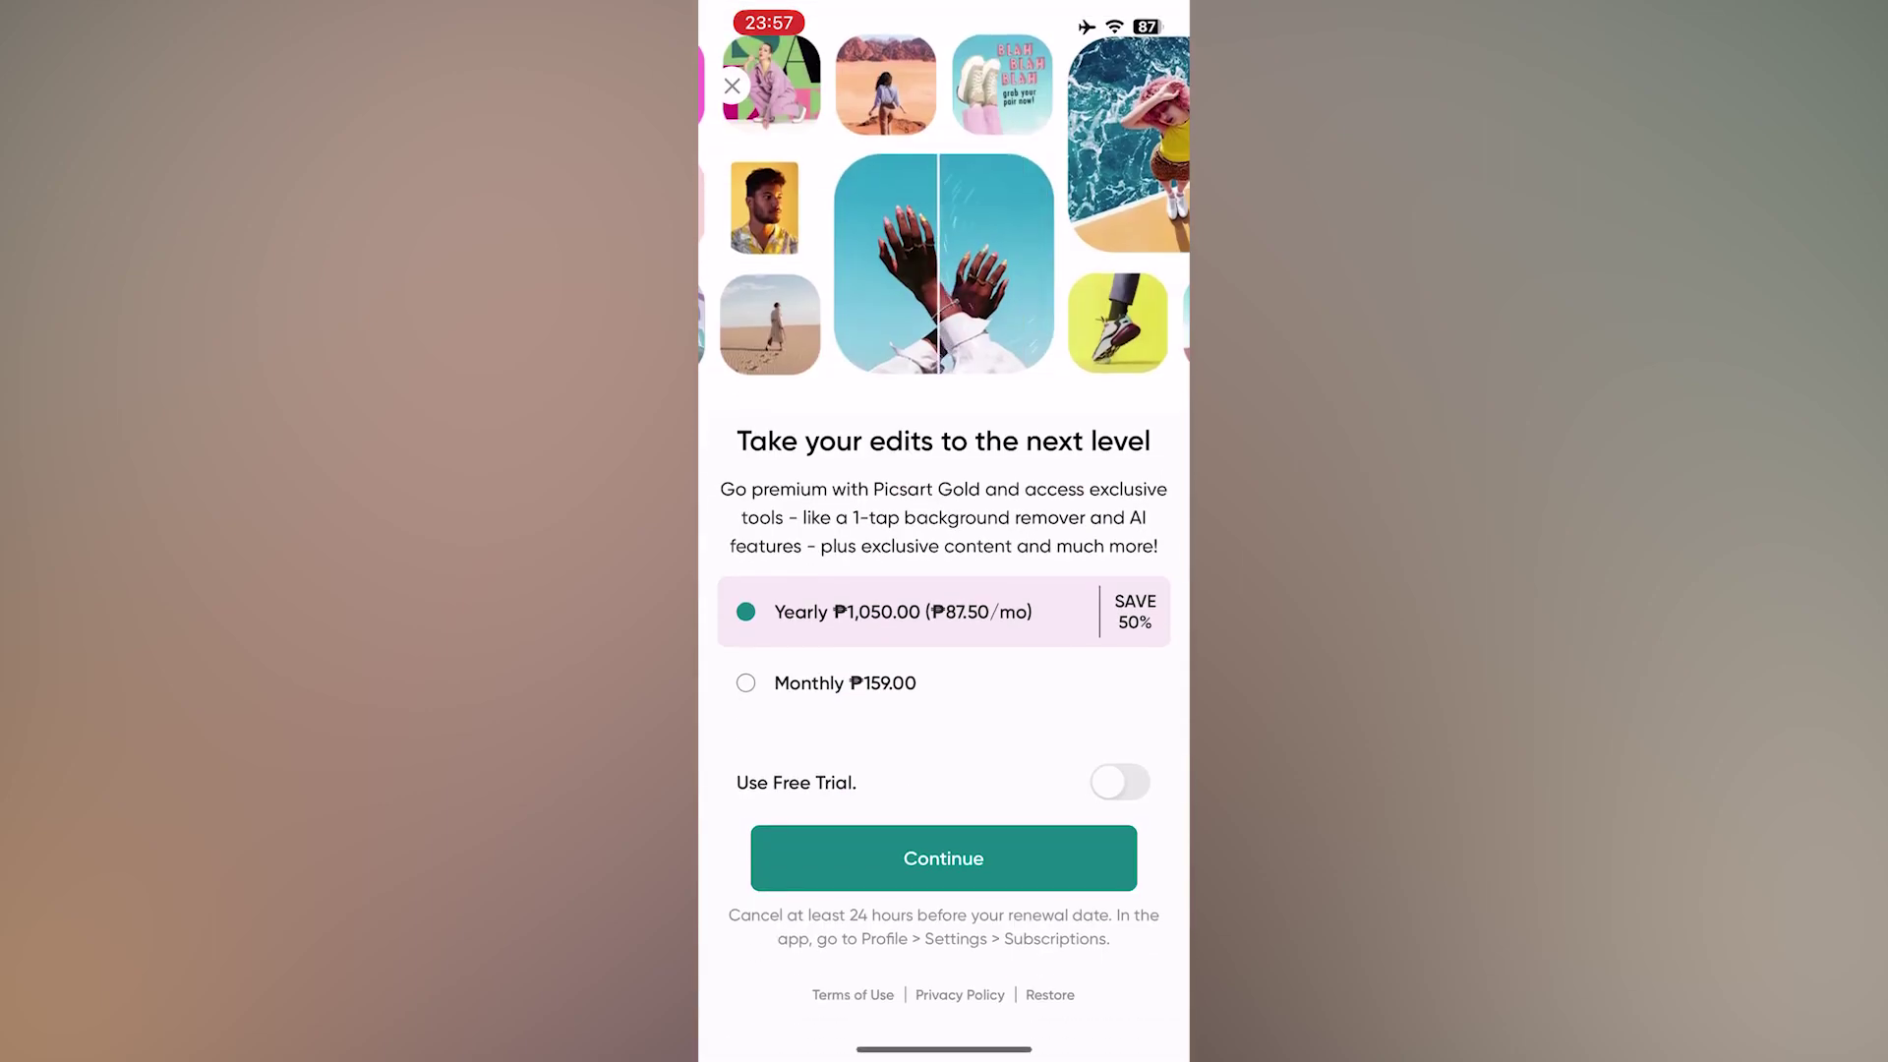
pyautogui.click(733, 87)
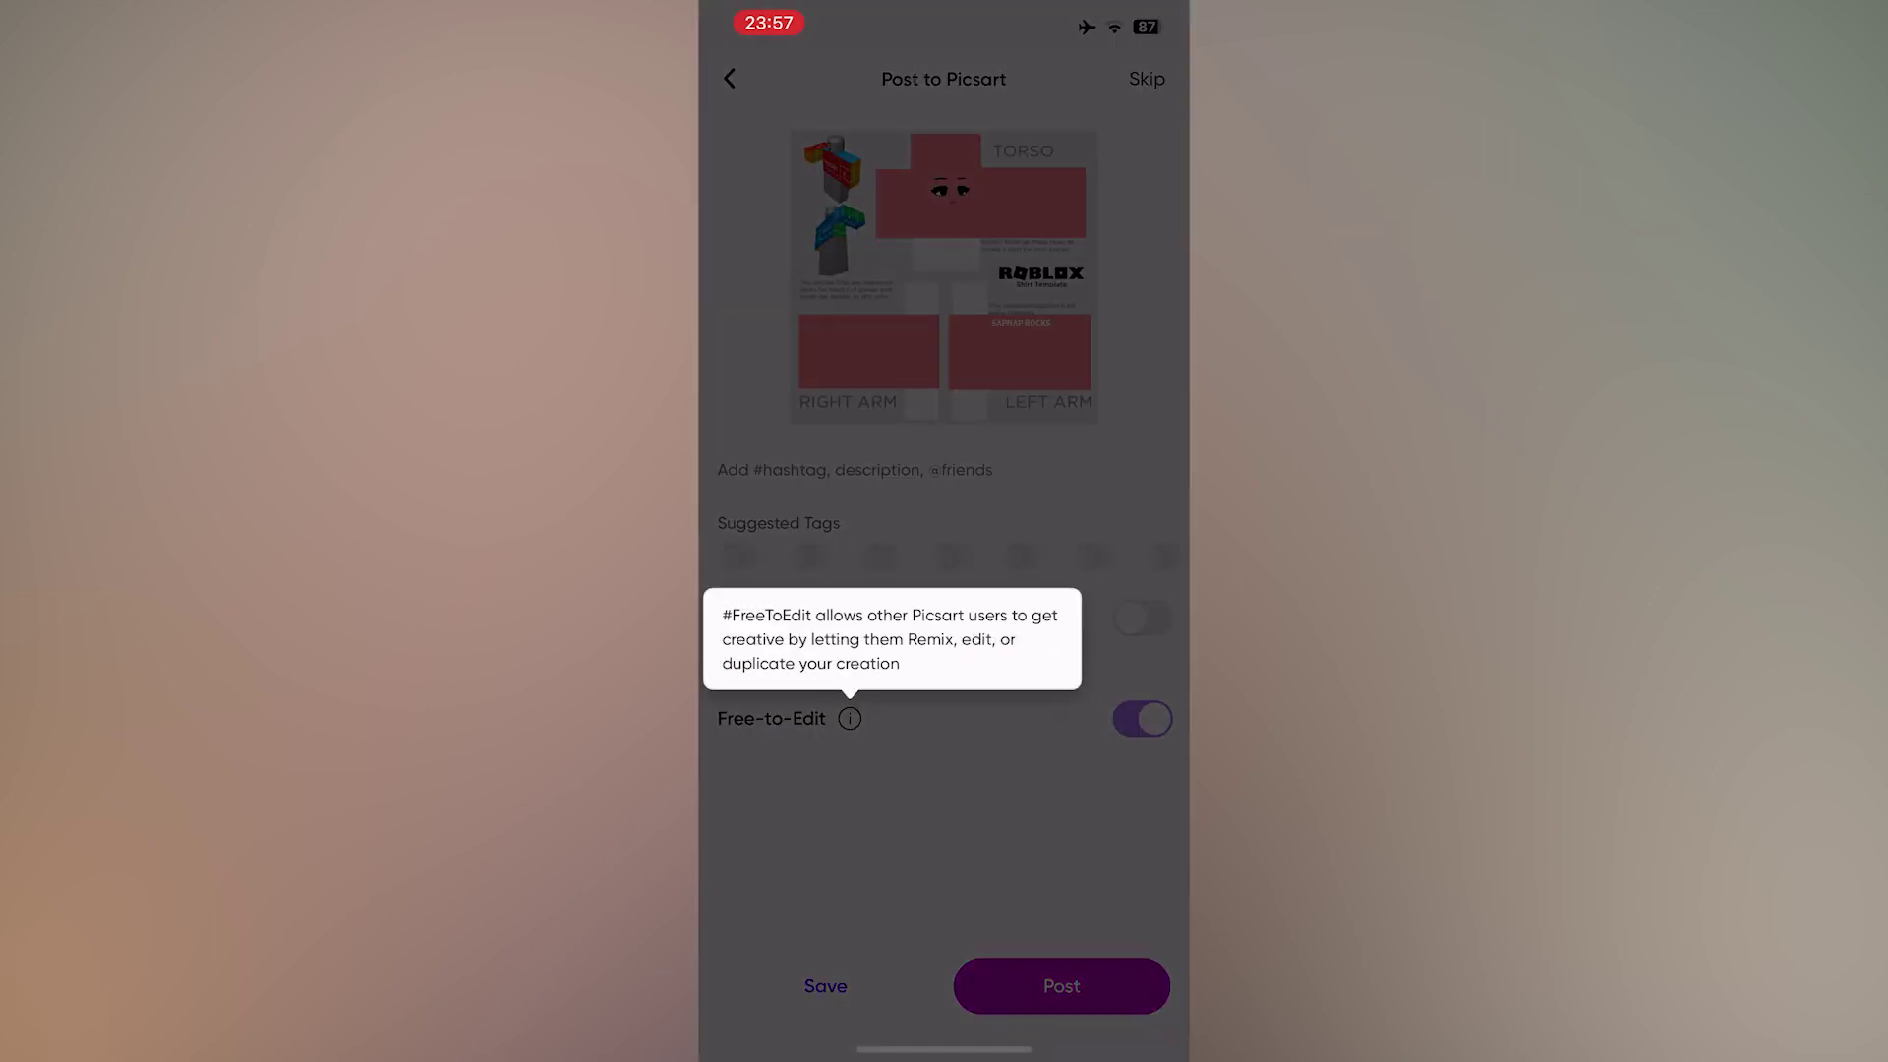
pyautogui.click(945, 855)
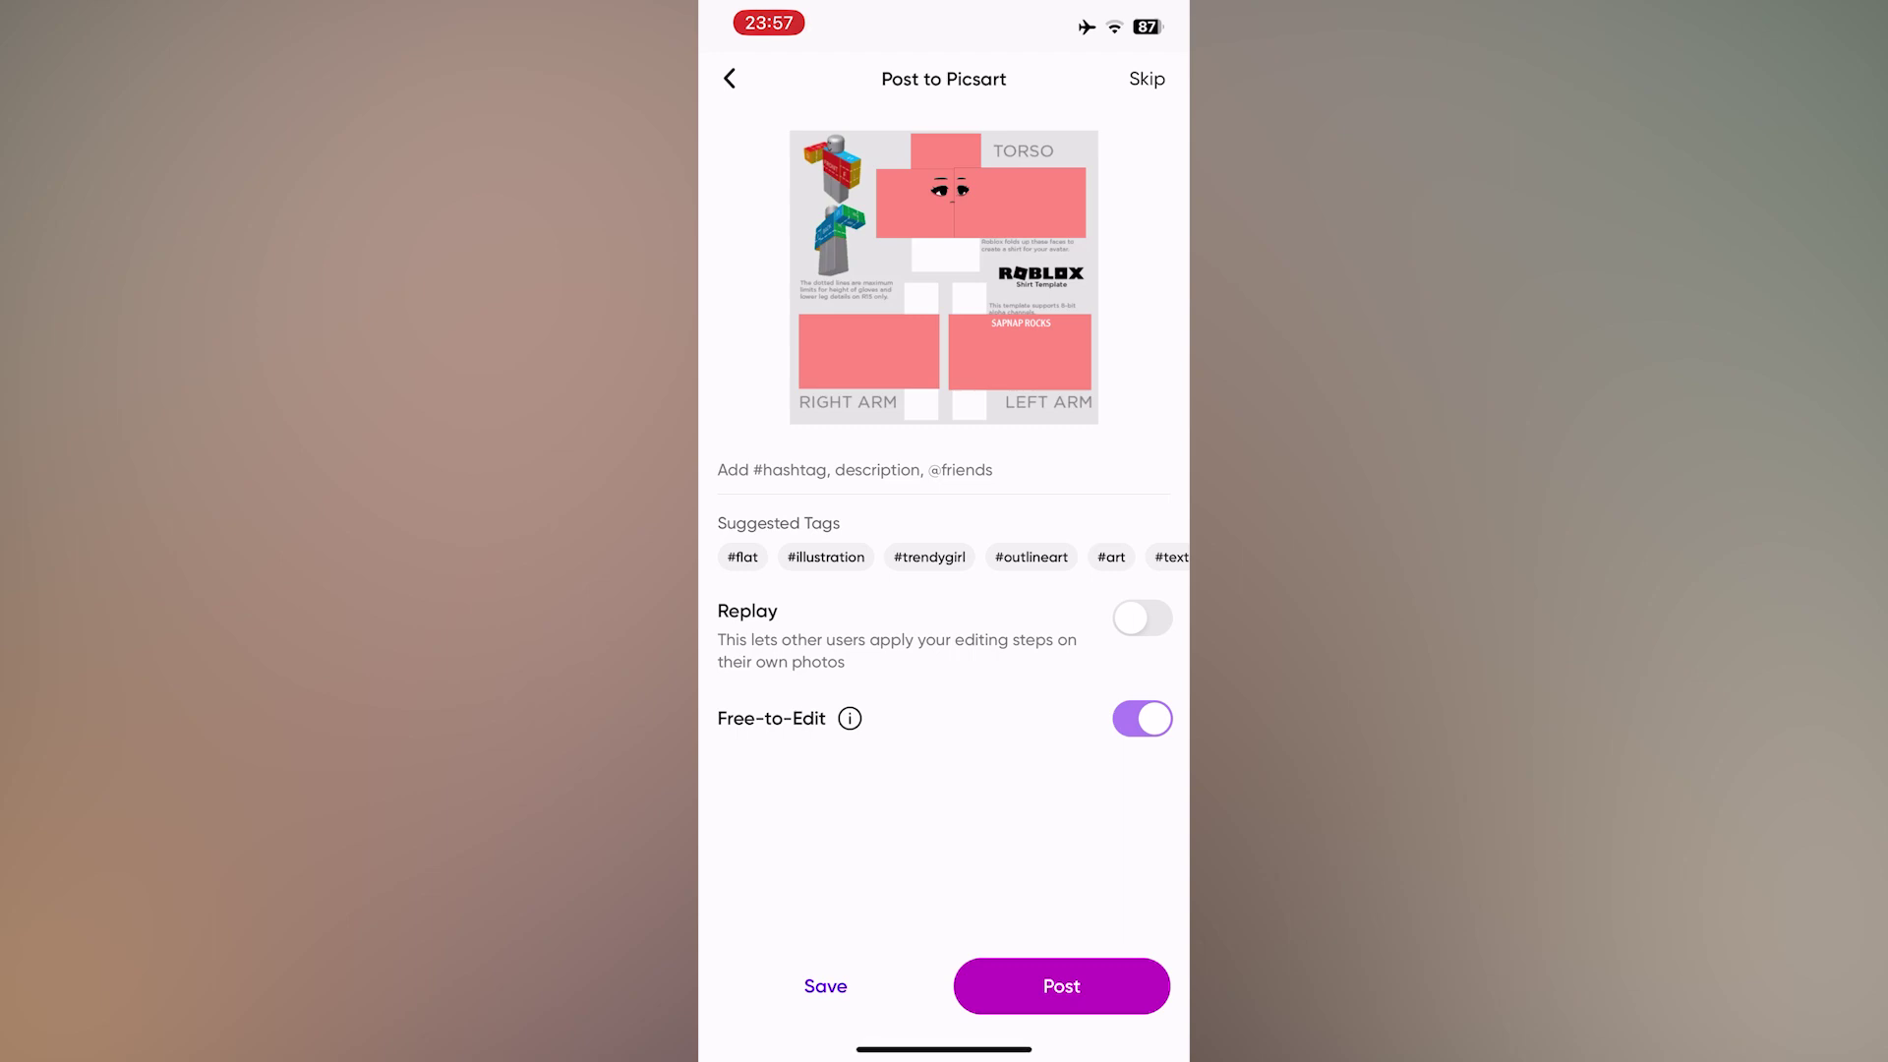
pyautogui.click(825, 986)
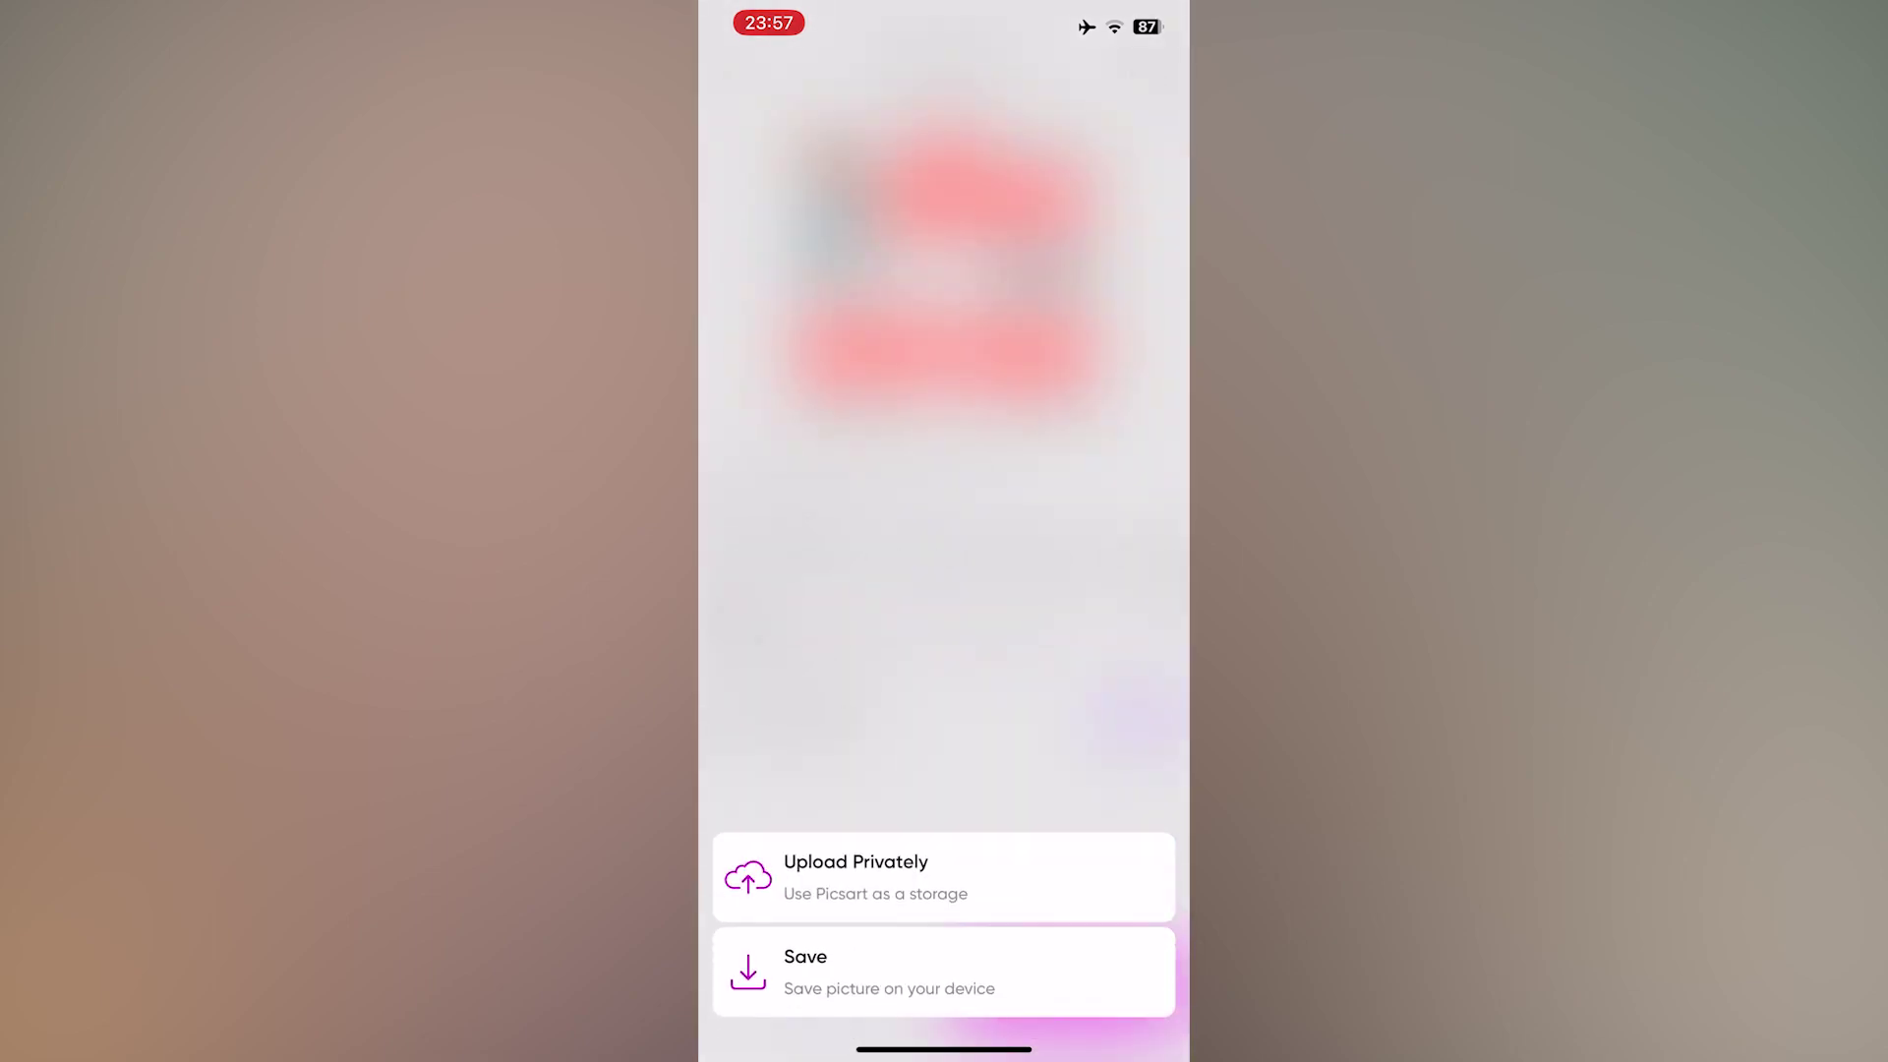
pyautogui.click(944, 971)
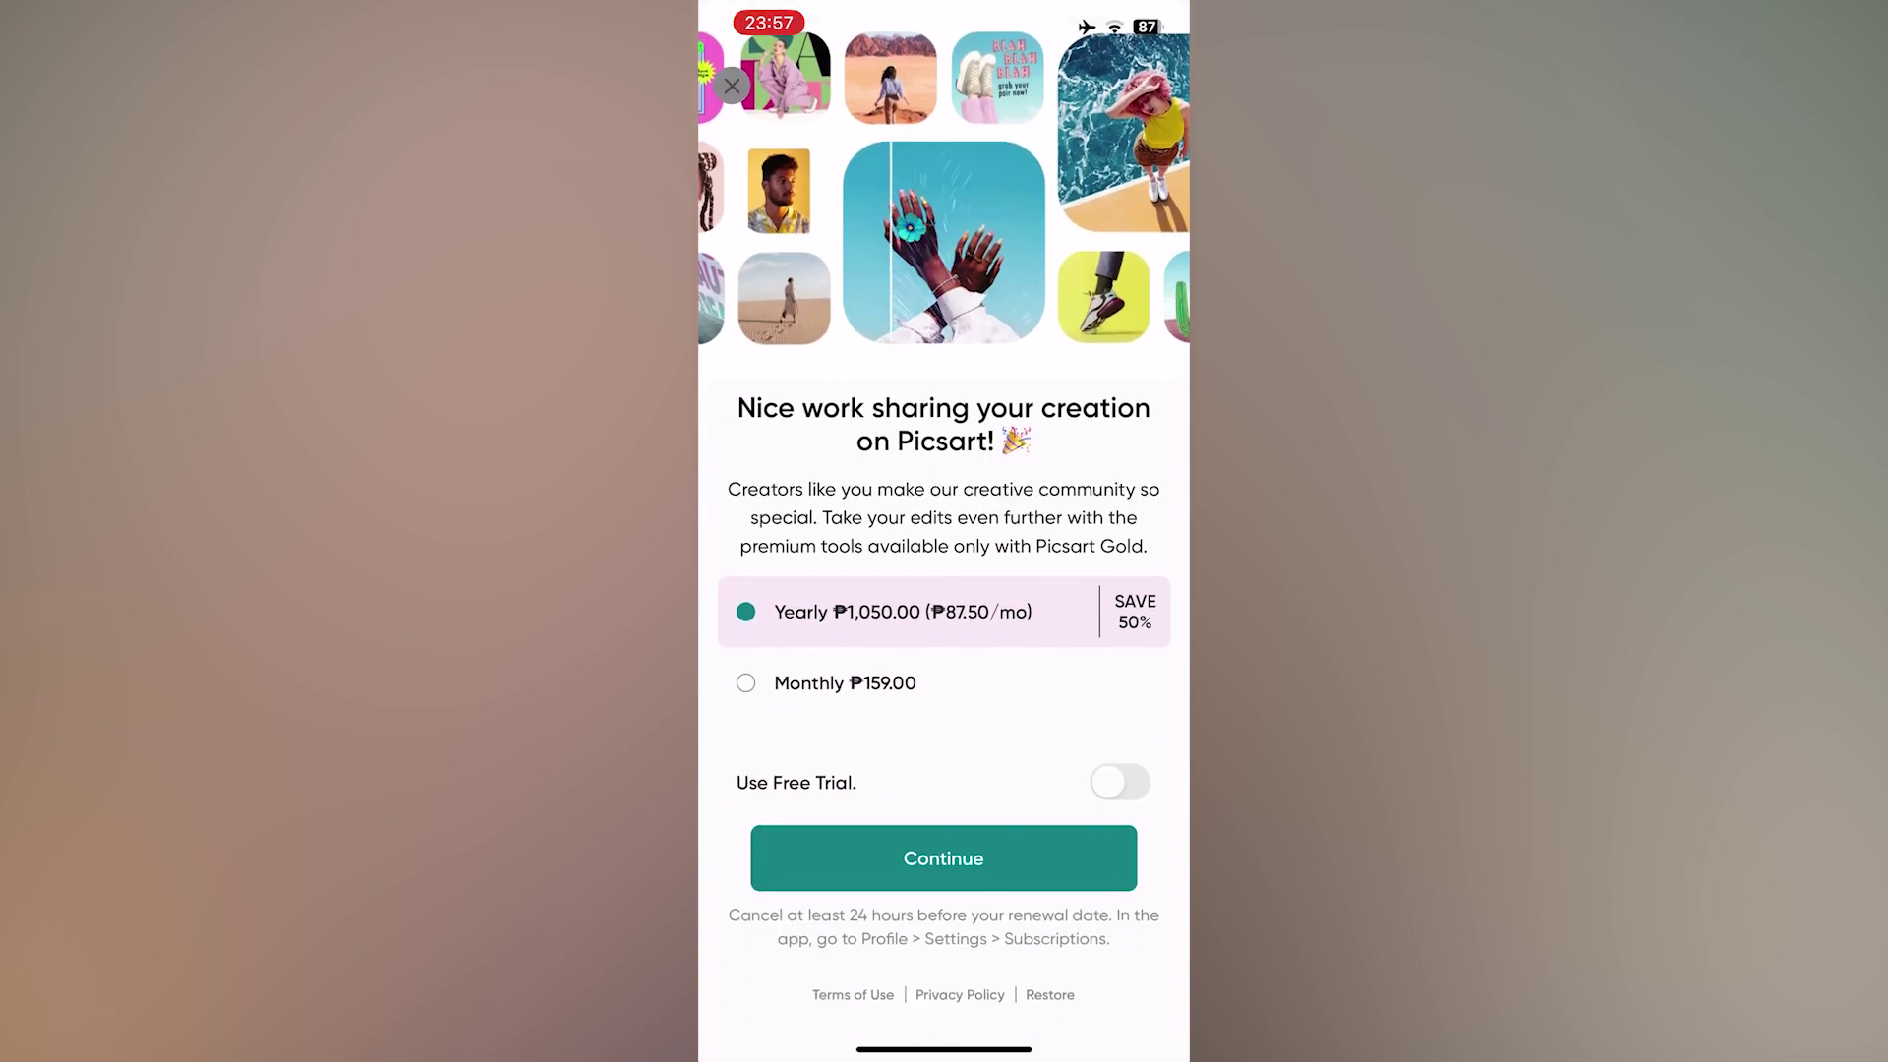
# Step: Dismiss the remaining Gold and rating prompts, then close Picsart to the Home Screen
pyautogui.click(734, 87)
pyautogui.click(1059, 985)
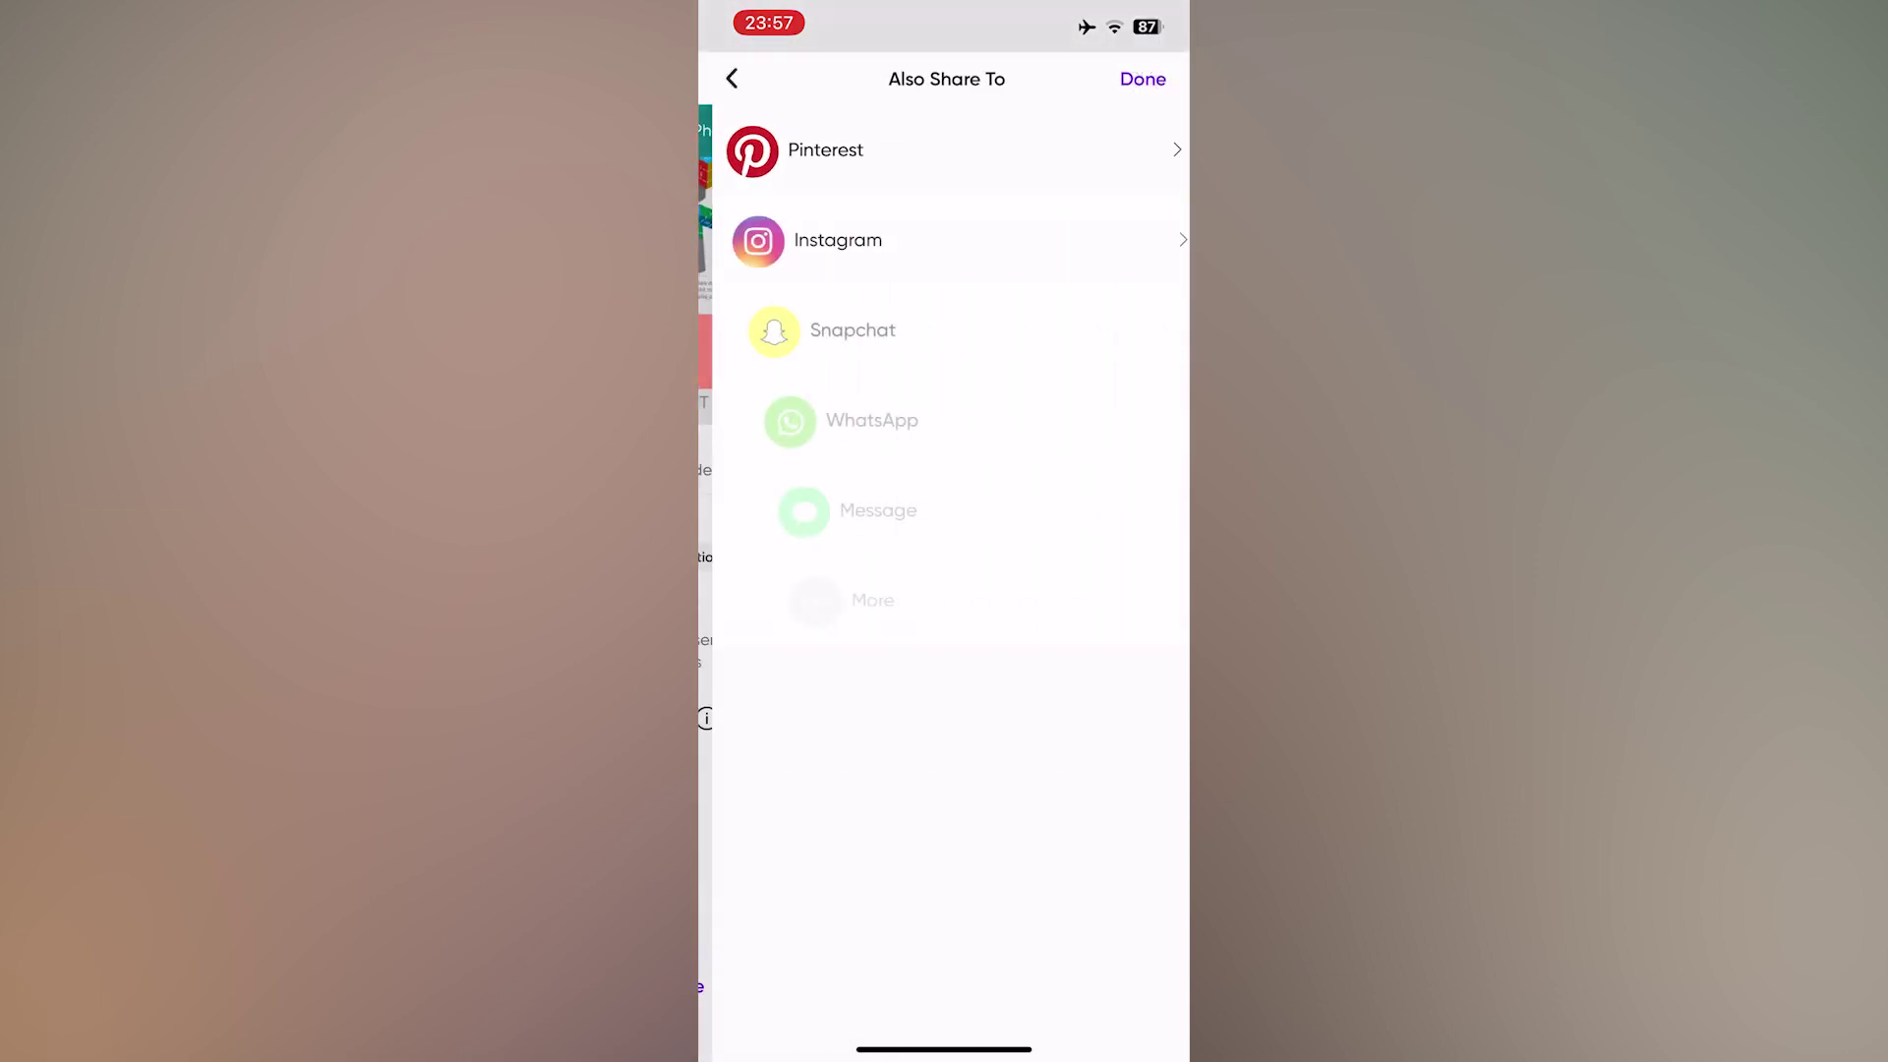
pyautogui.click(944, 654)
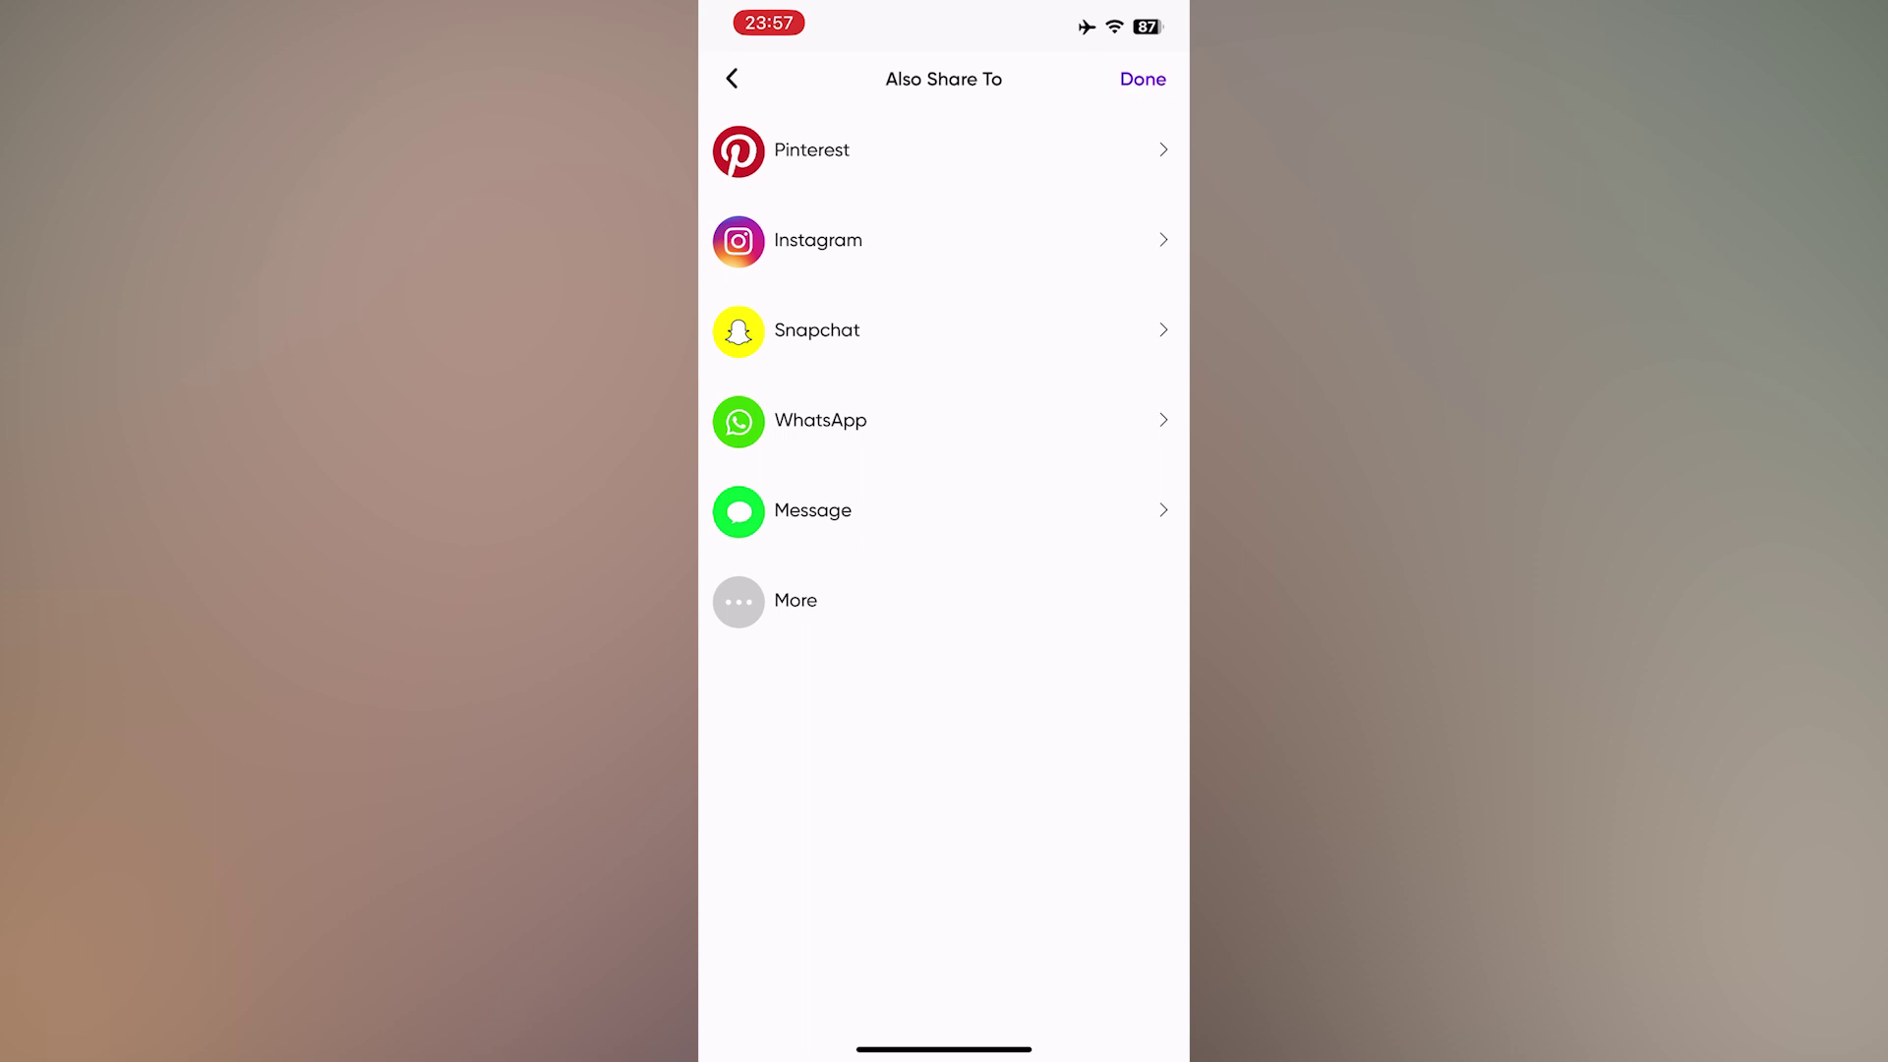
pyautogui.moveTo(944, 1048); pyautogui.dragTo(944, 591)
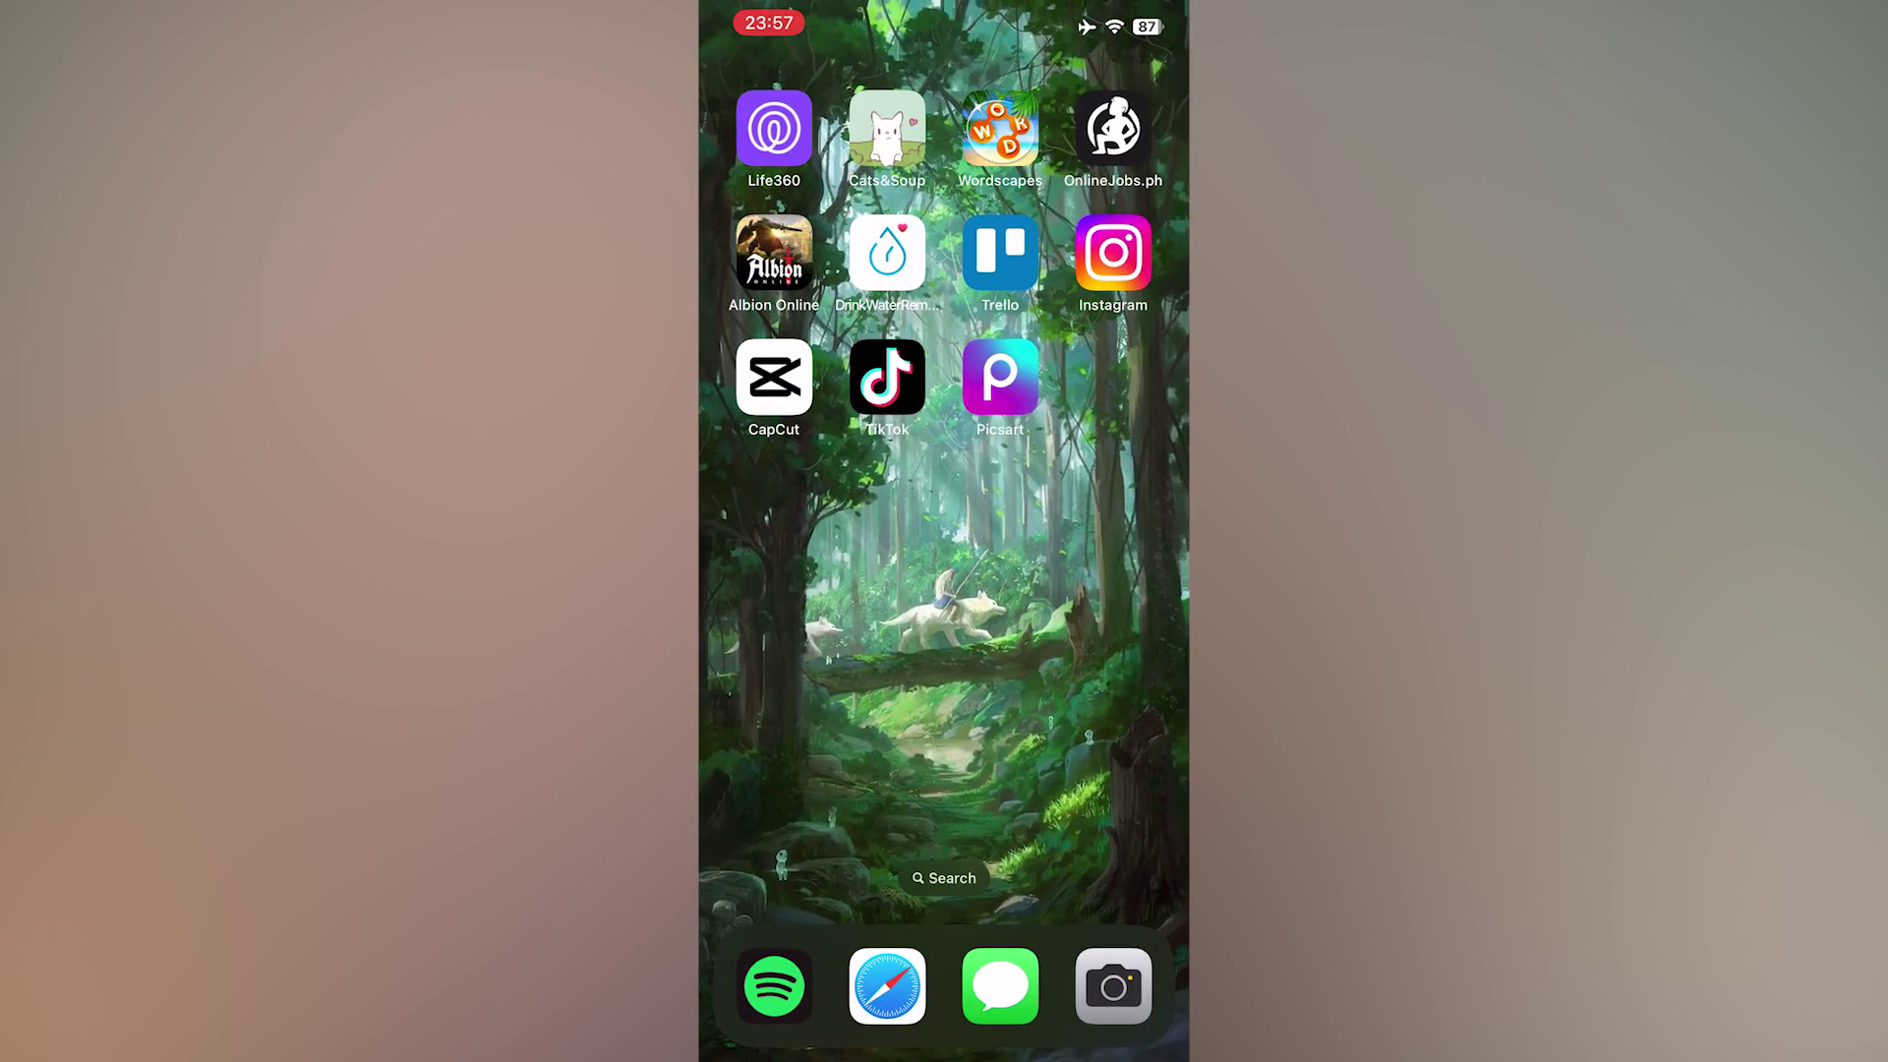
# Step: Open roblox.com in Safari, choosing to continue in the browser
pyautogui.click(888, 986)
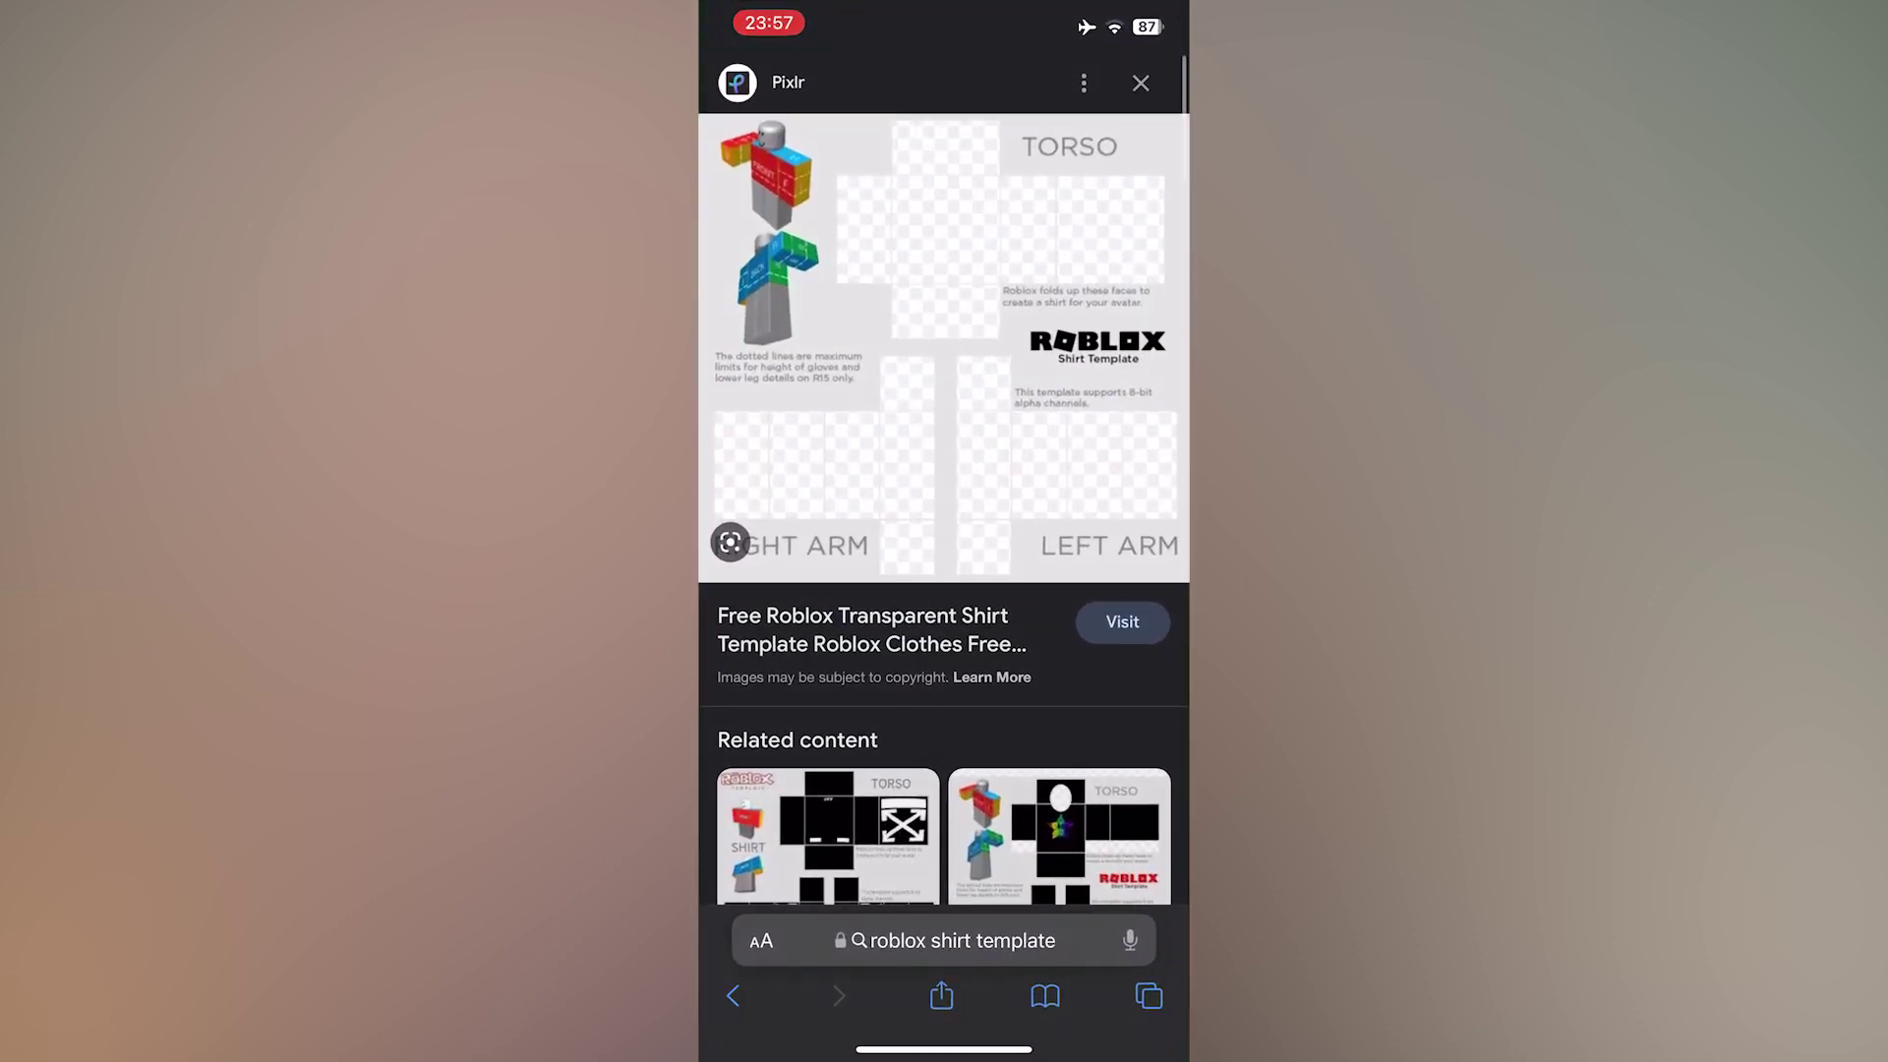
pyautogui.click(963, 940)
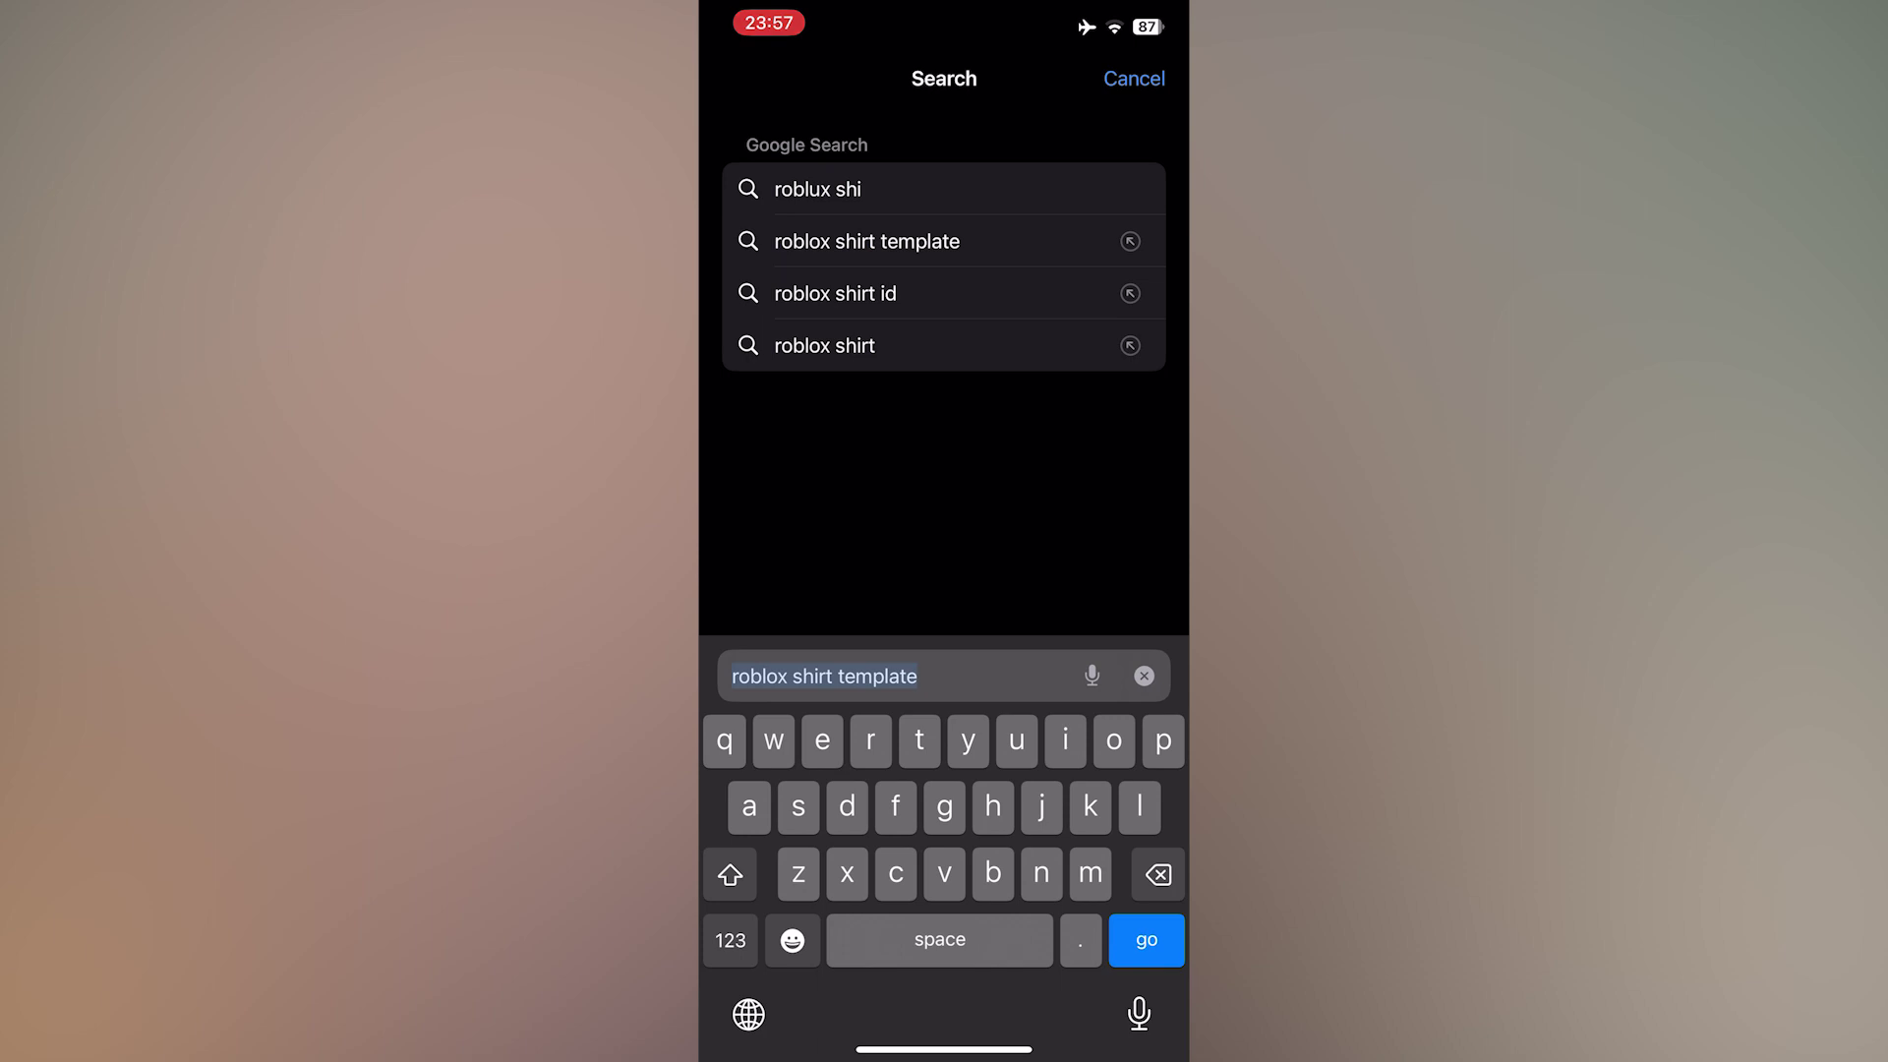
pyautogui.write('roblox.com')
pyautogui.press('Return')
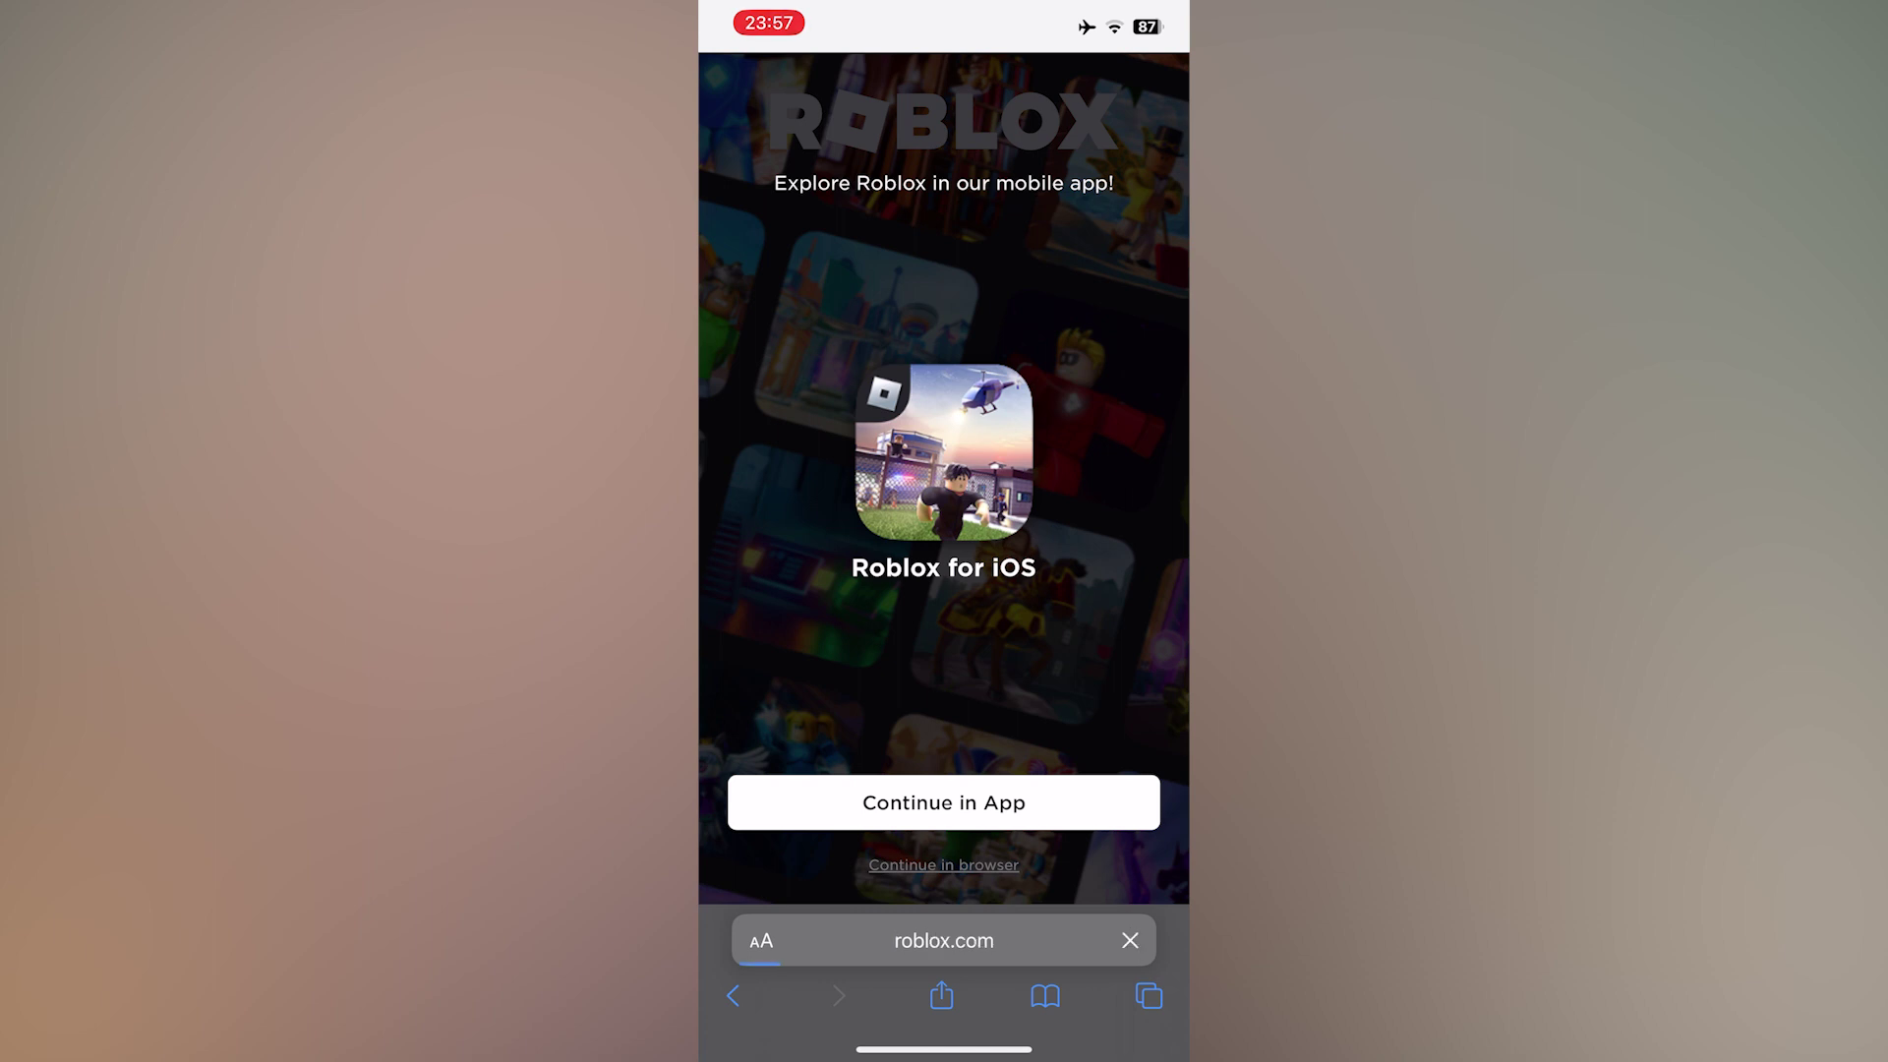
pyautogui.click(945, 865)
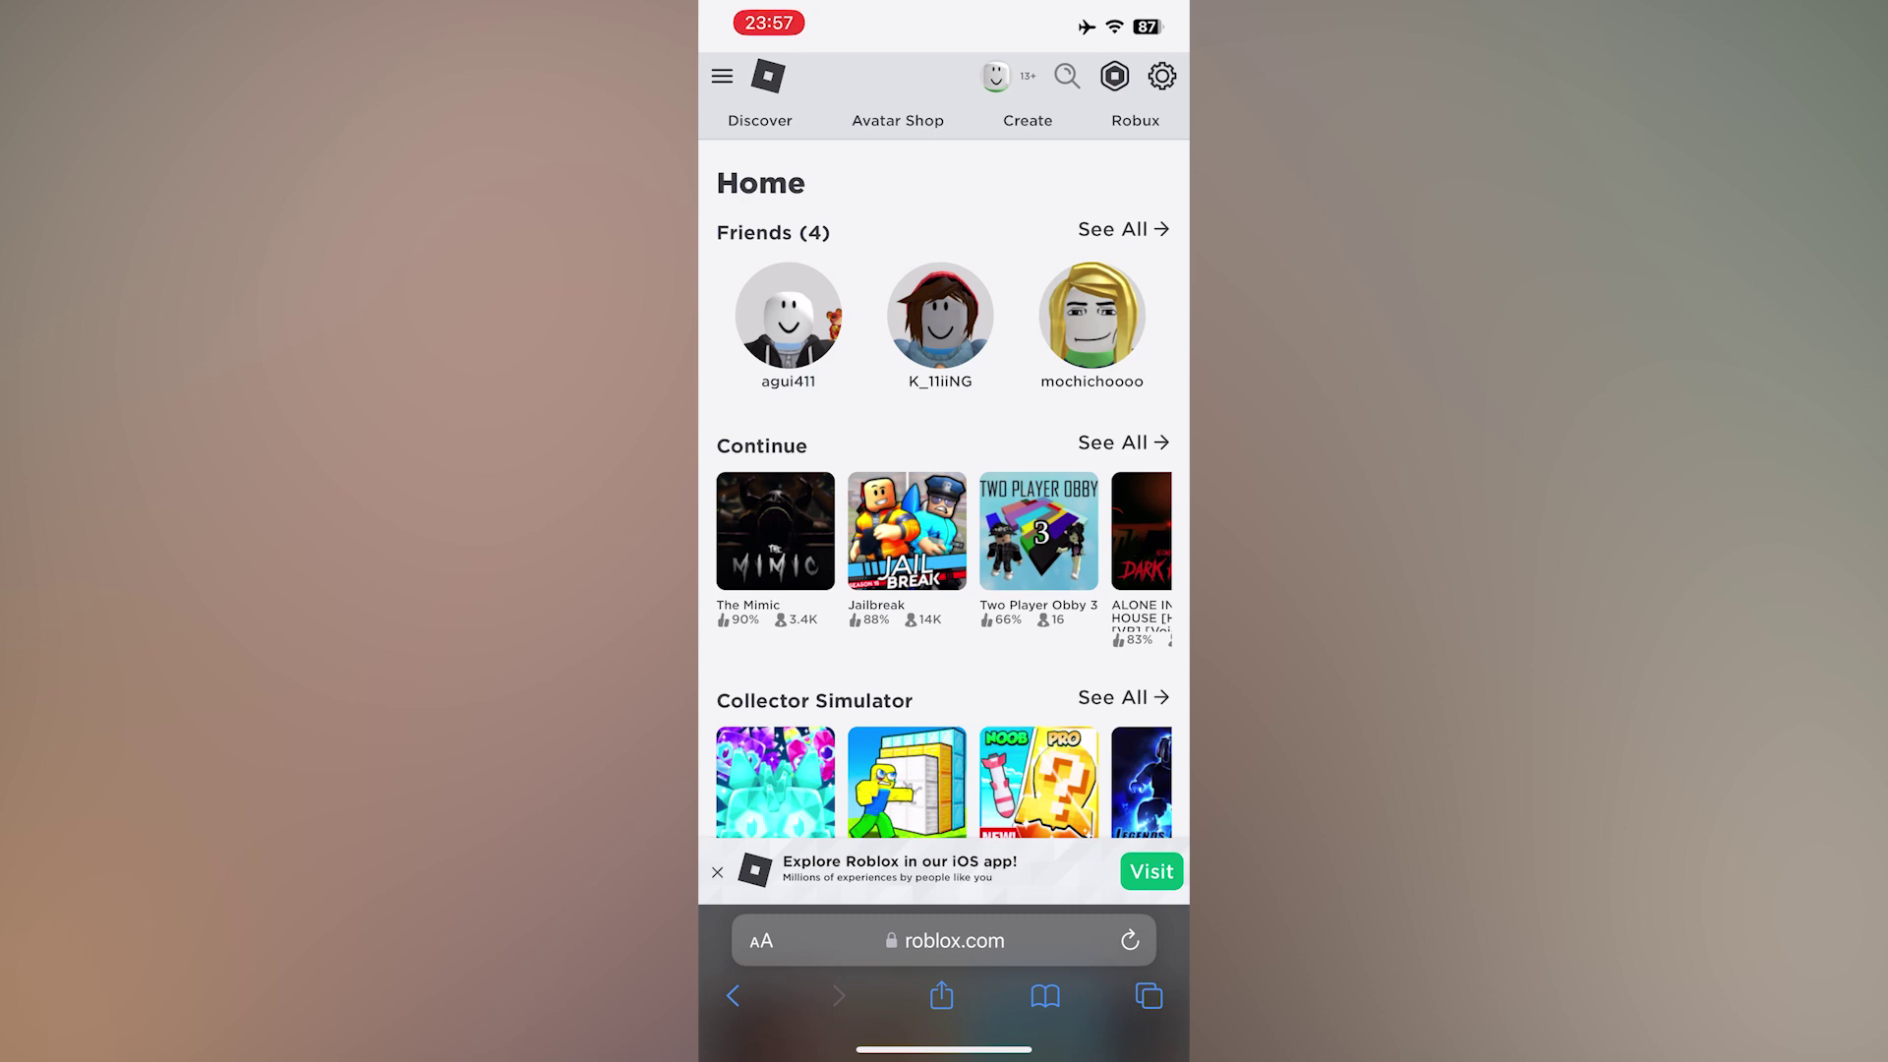
pyautogui.click(761, 940)
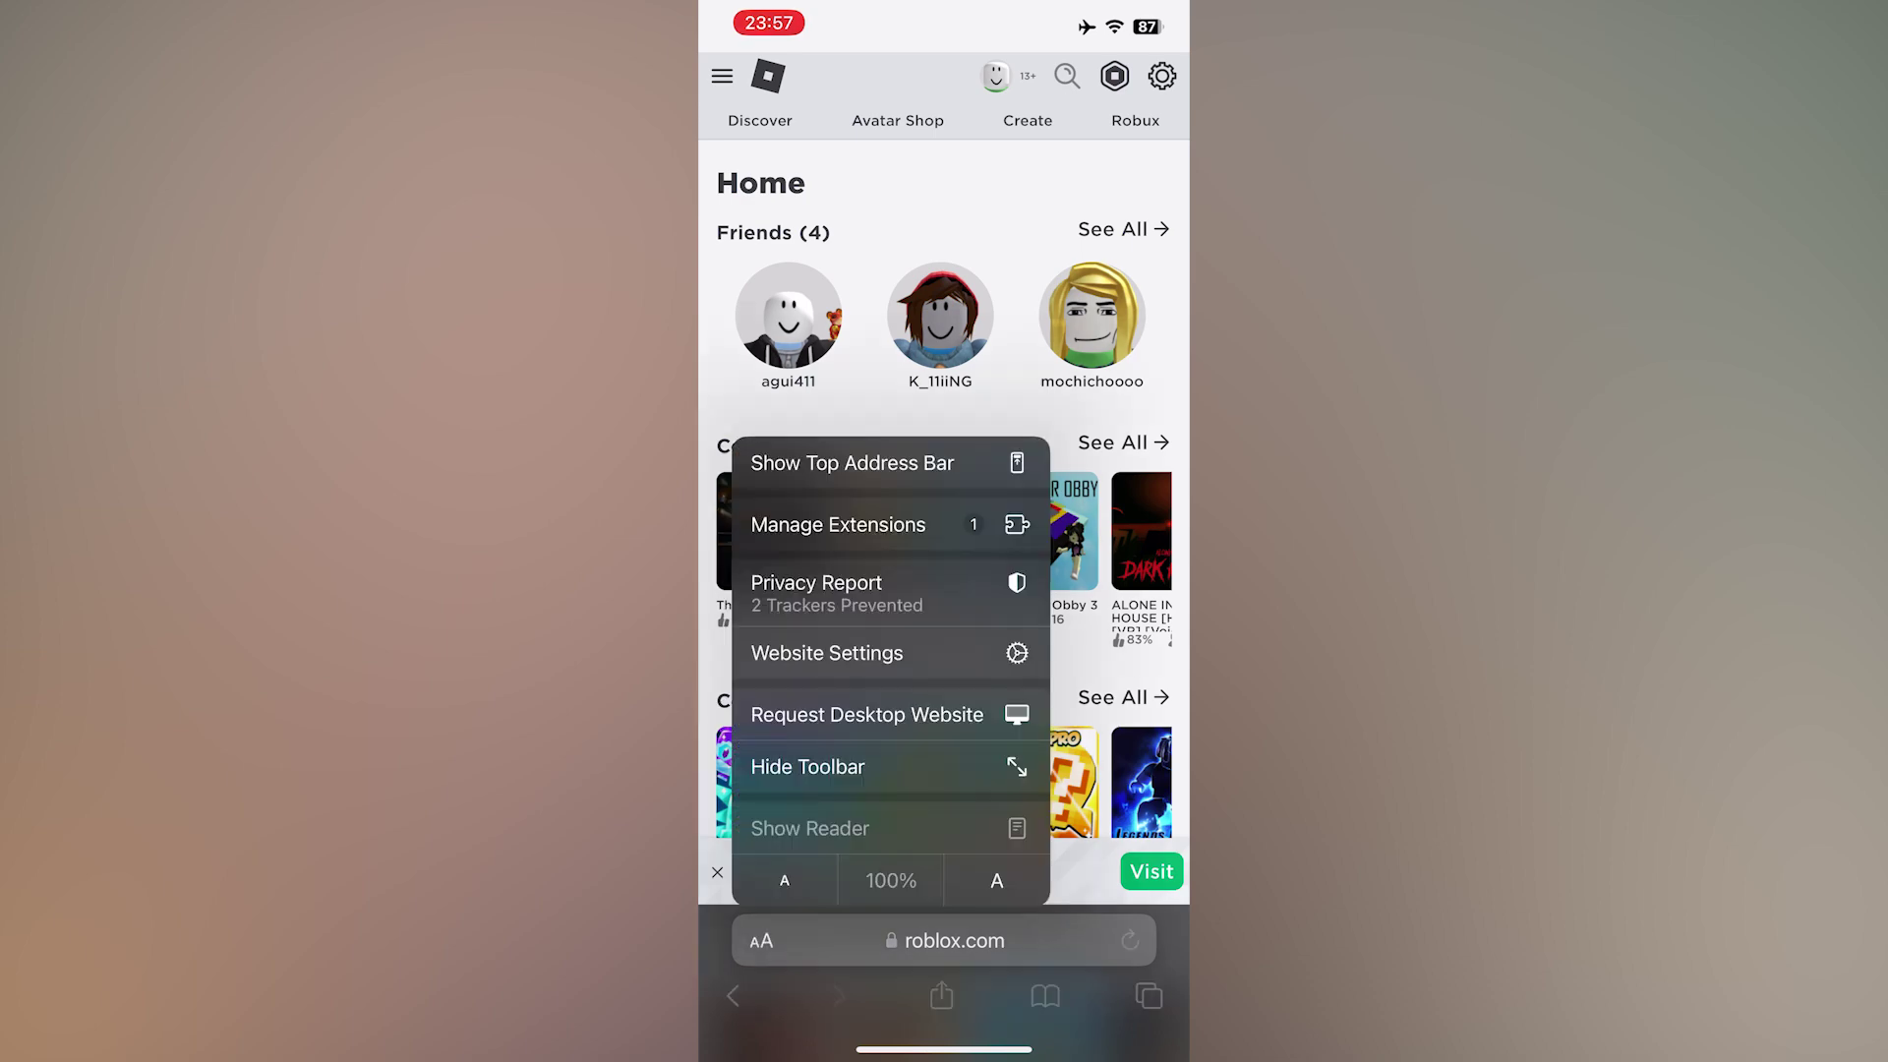
# Step: Switch to the desktop site and open the Avatar Items upload asset form
pyautogui.click(869, 715)
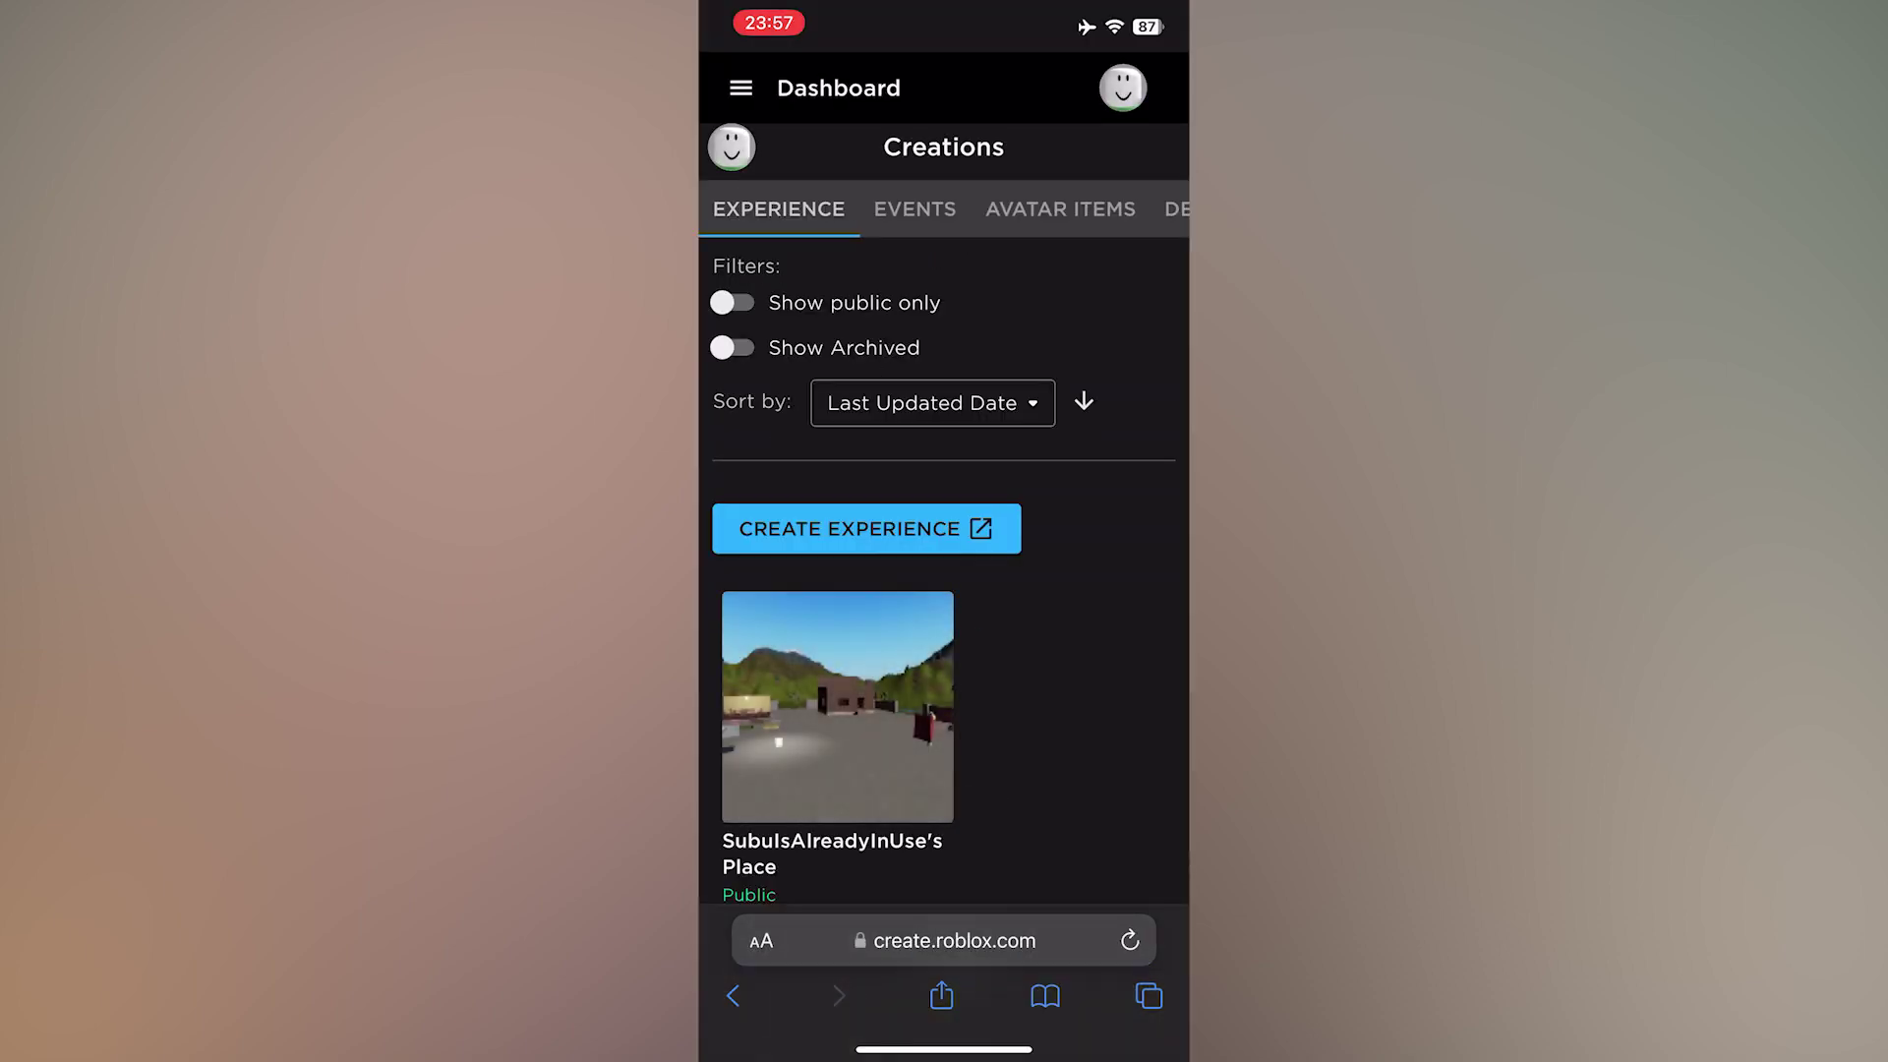
pyautogui.click(1060, 208)
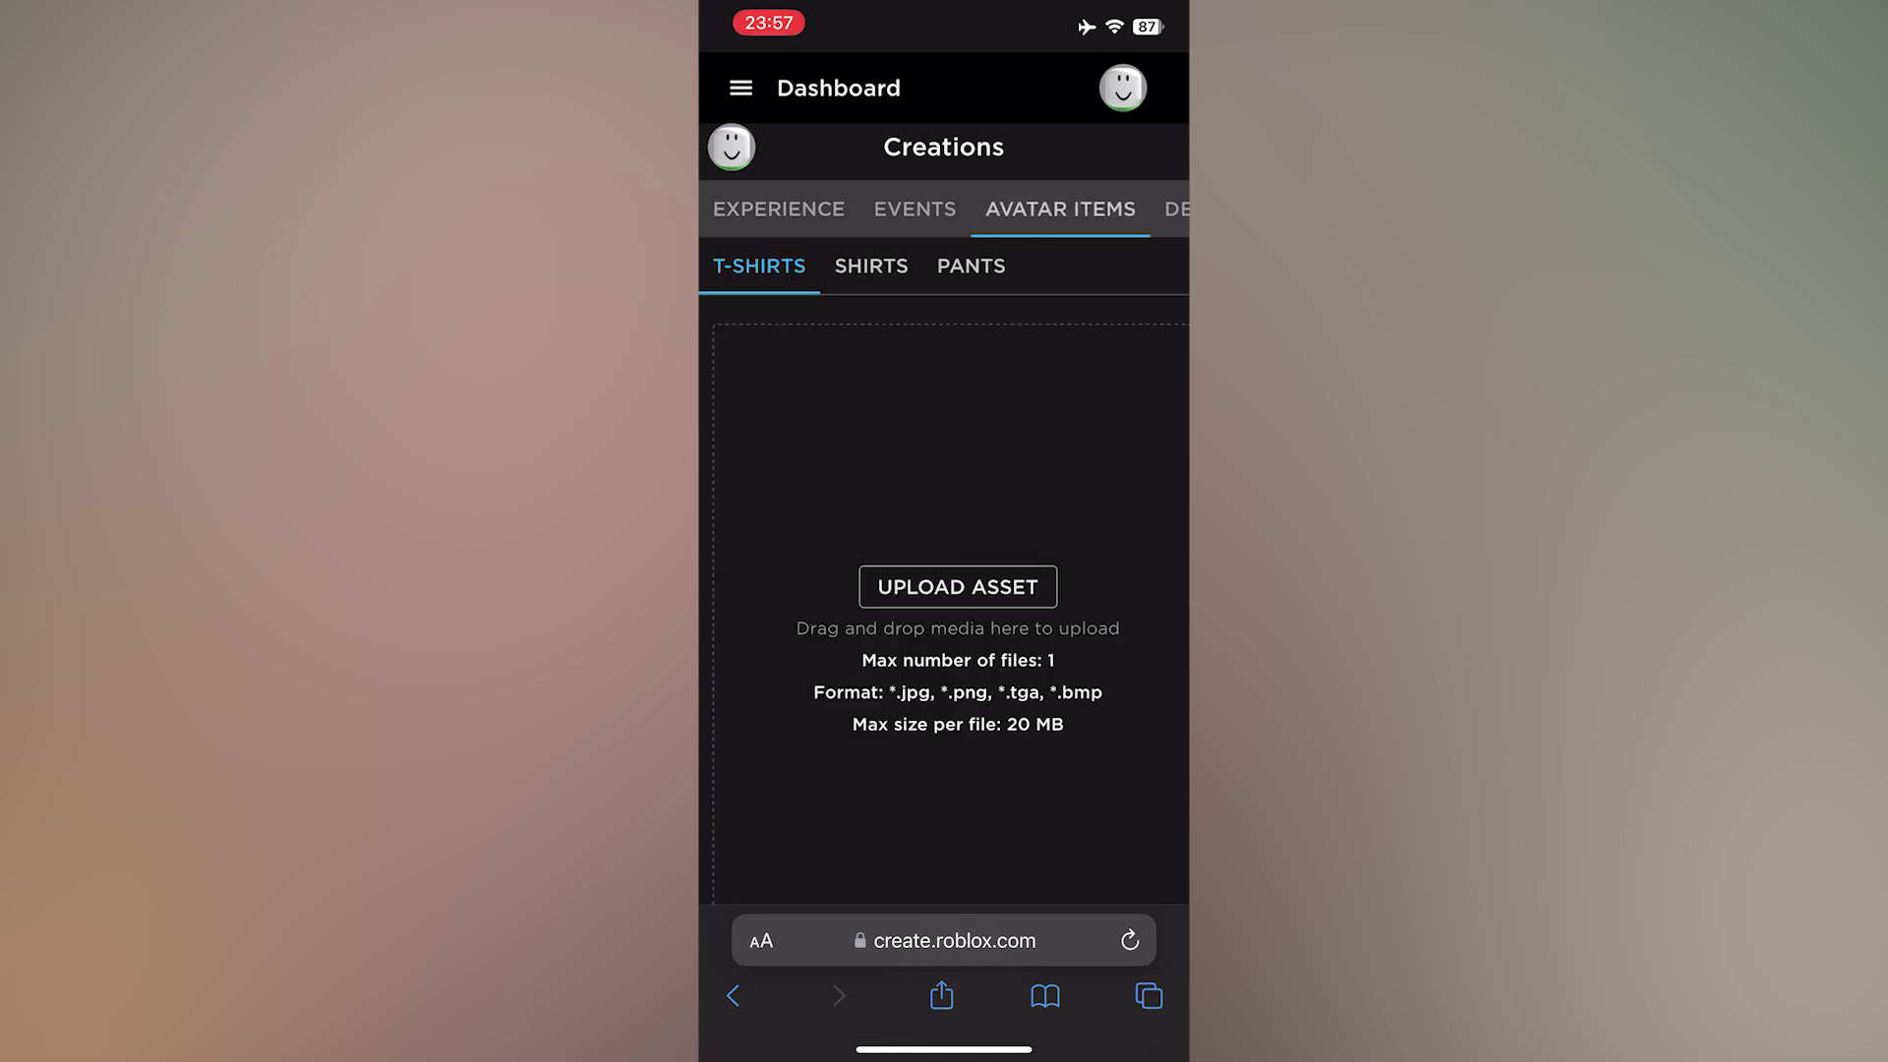
pyautogui.click(958, 587)
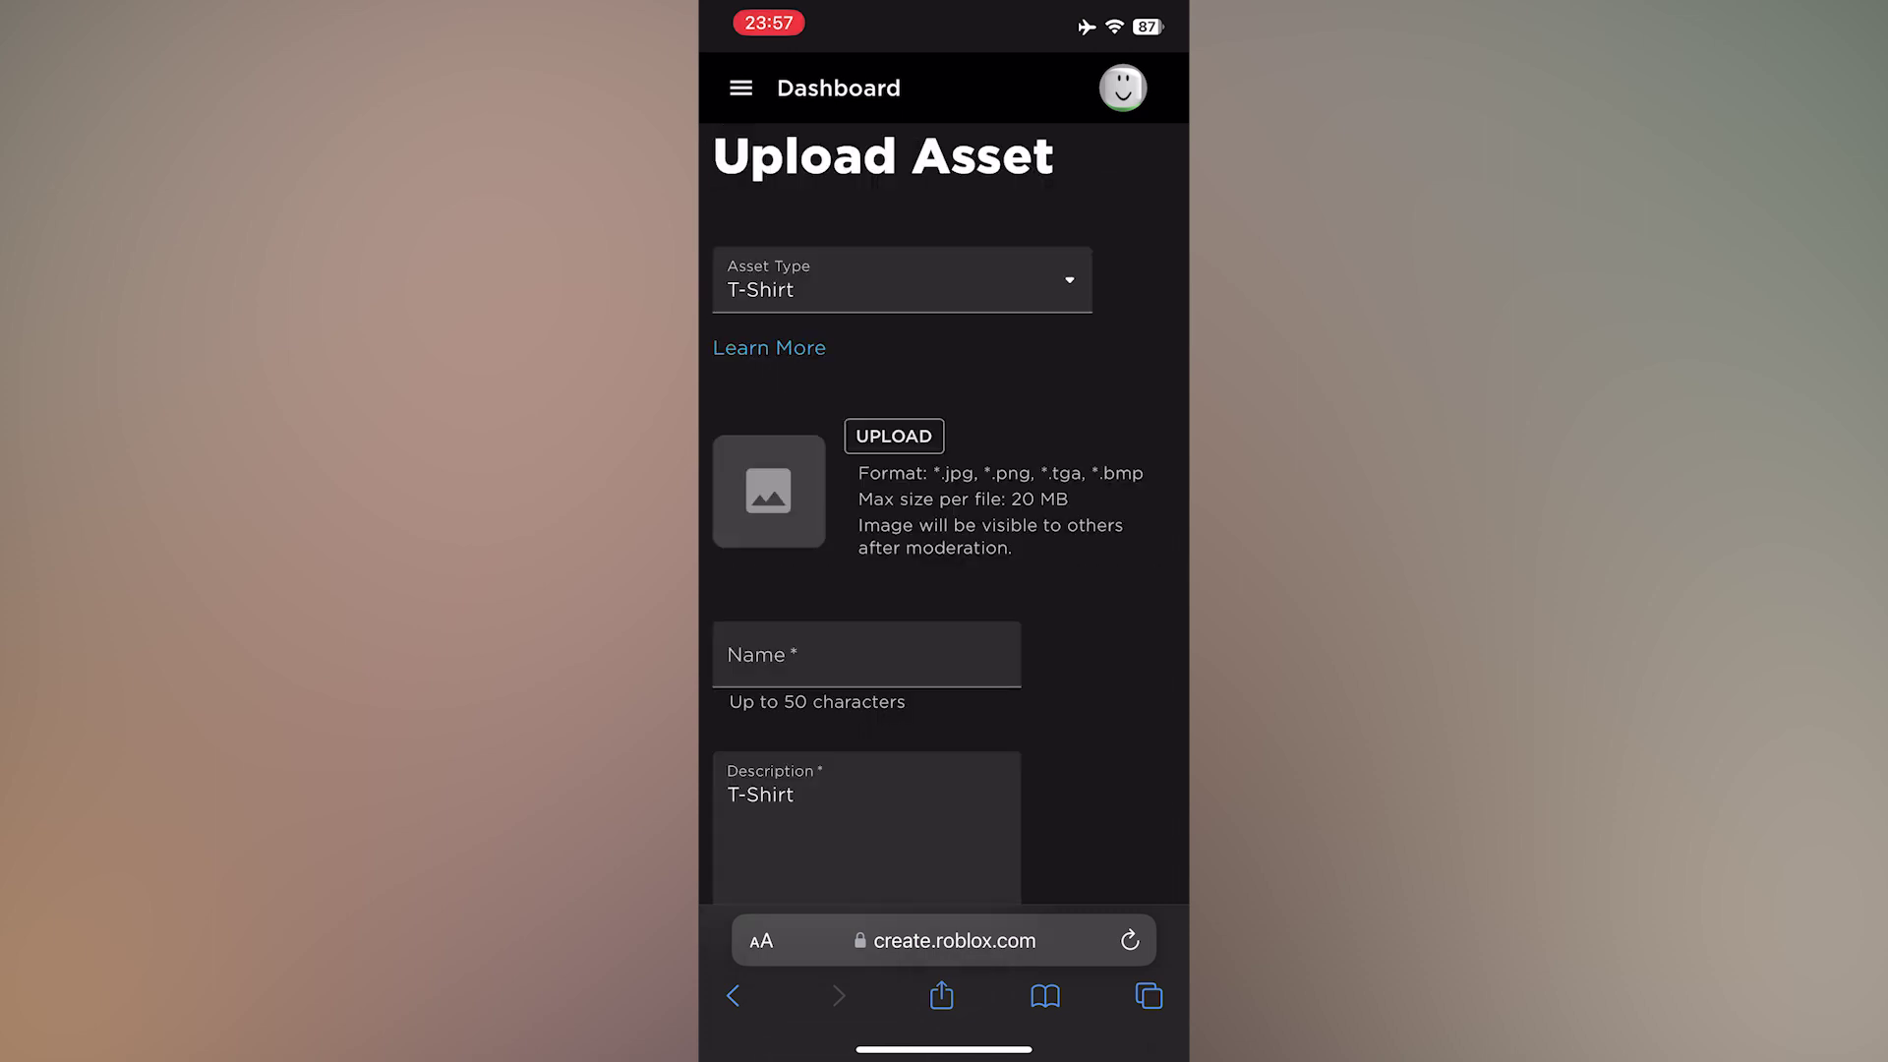
# Step: Attach the saved pink shirt image and clear the auto-filled asset name
pyautogui.click(894, 435)
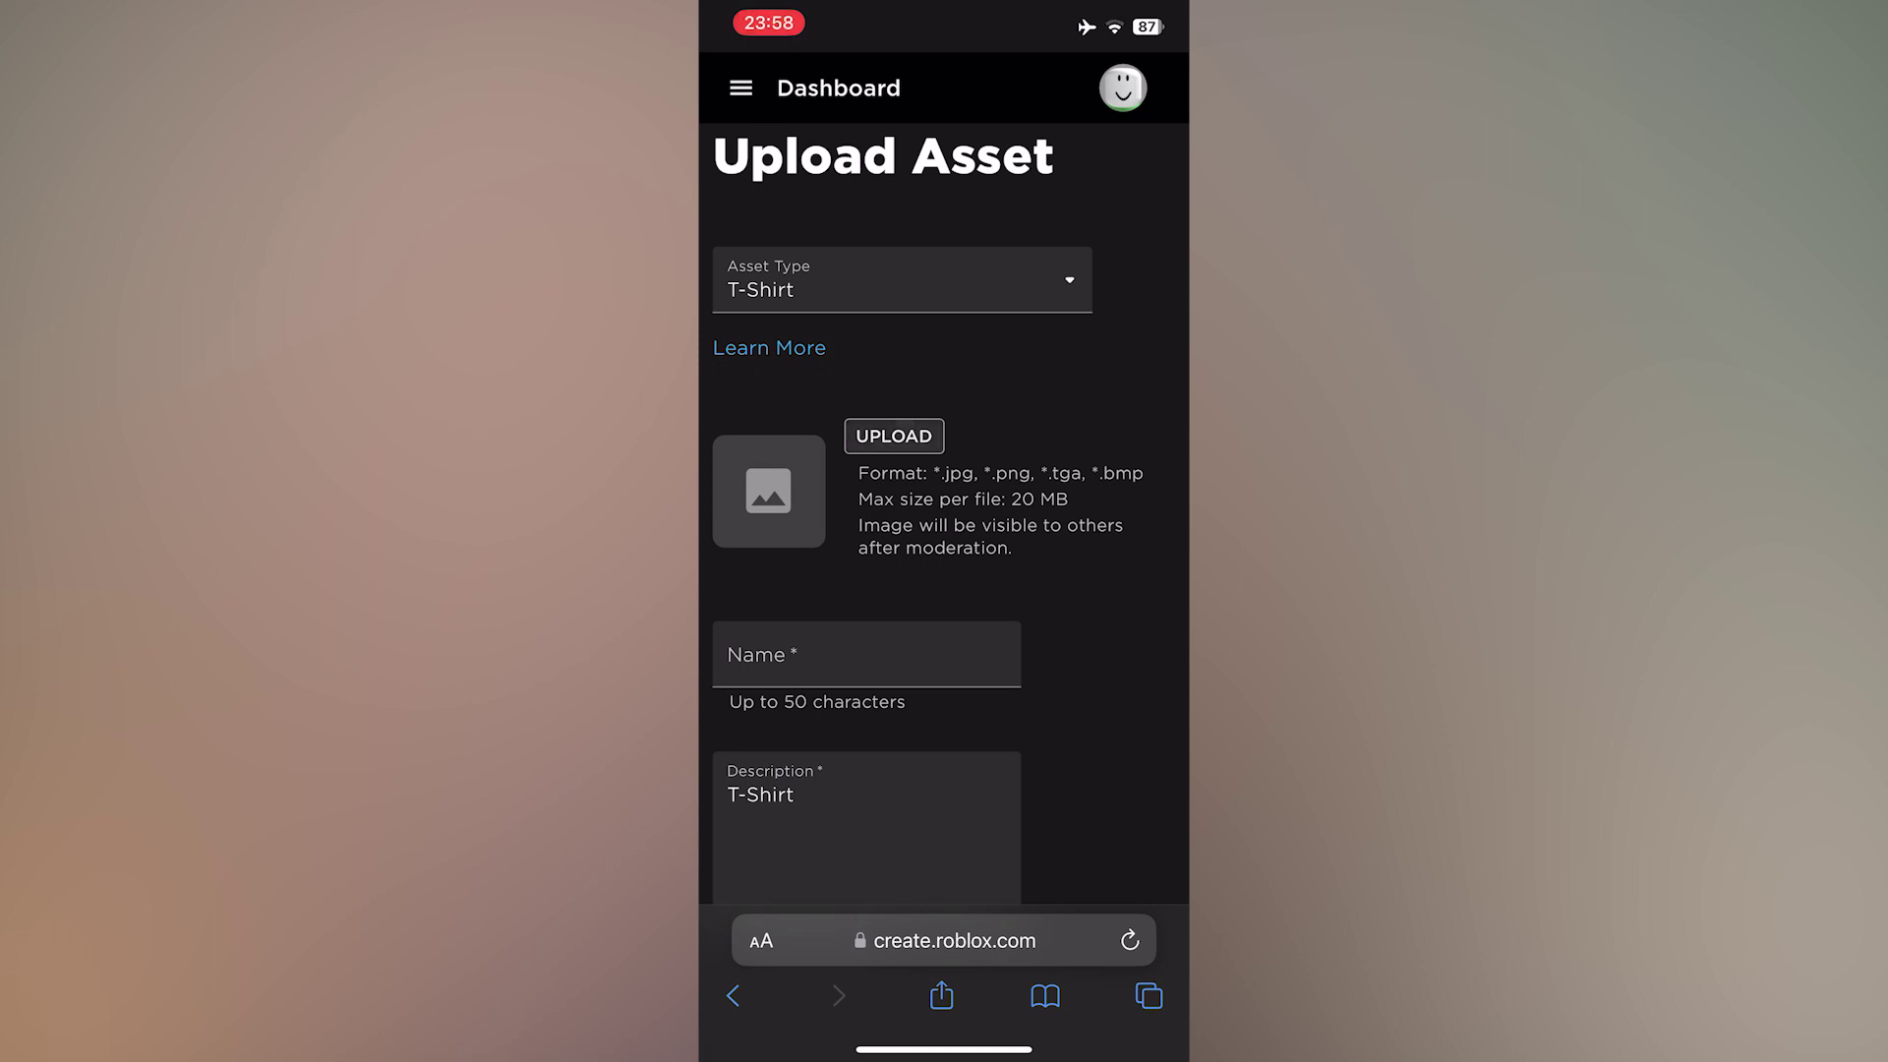
pyautogui.click(936, 473)
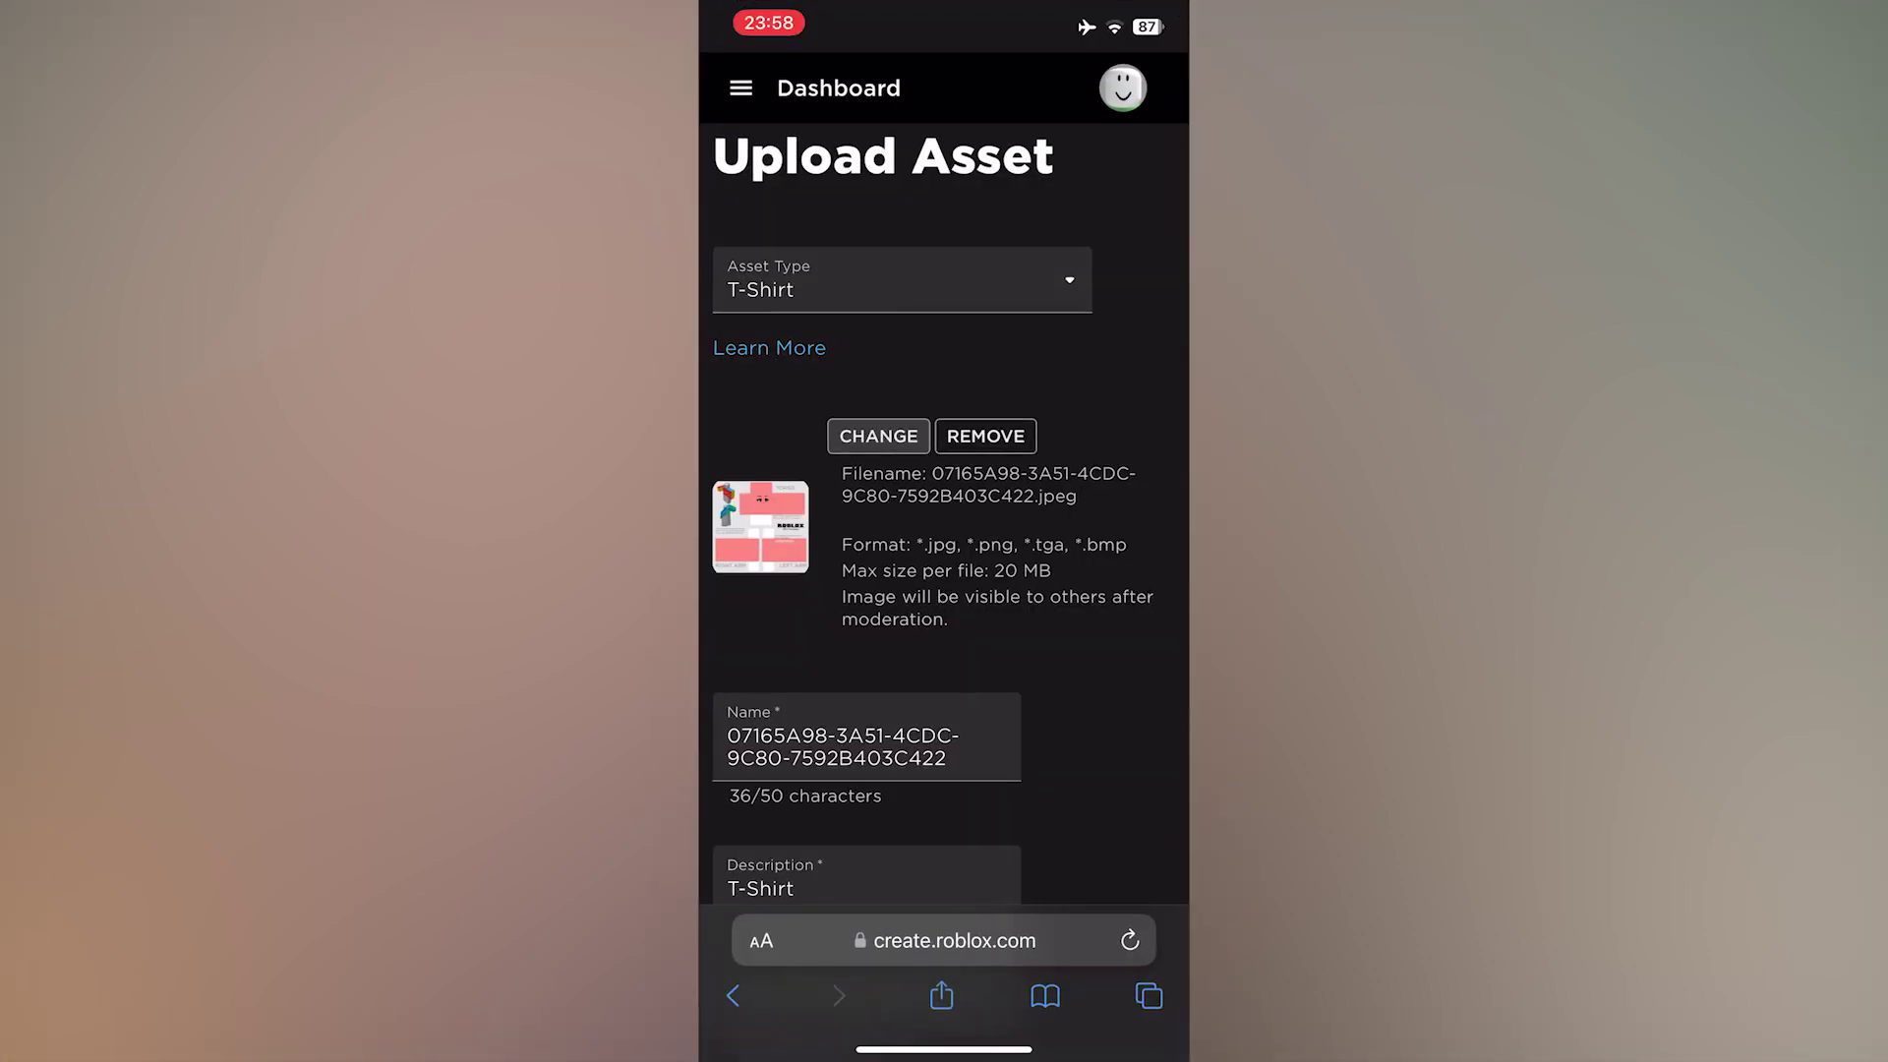
pyautogui.scroll(-6, 944, 591)
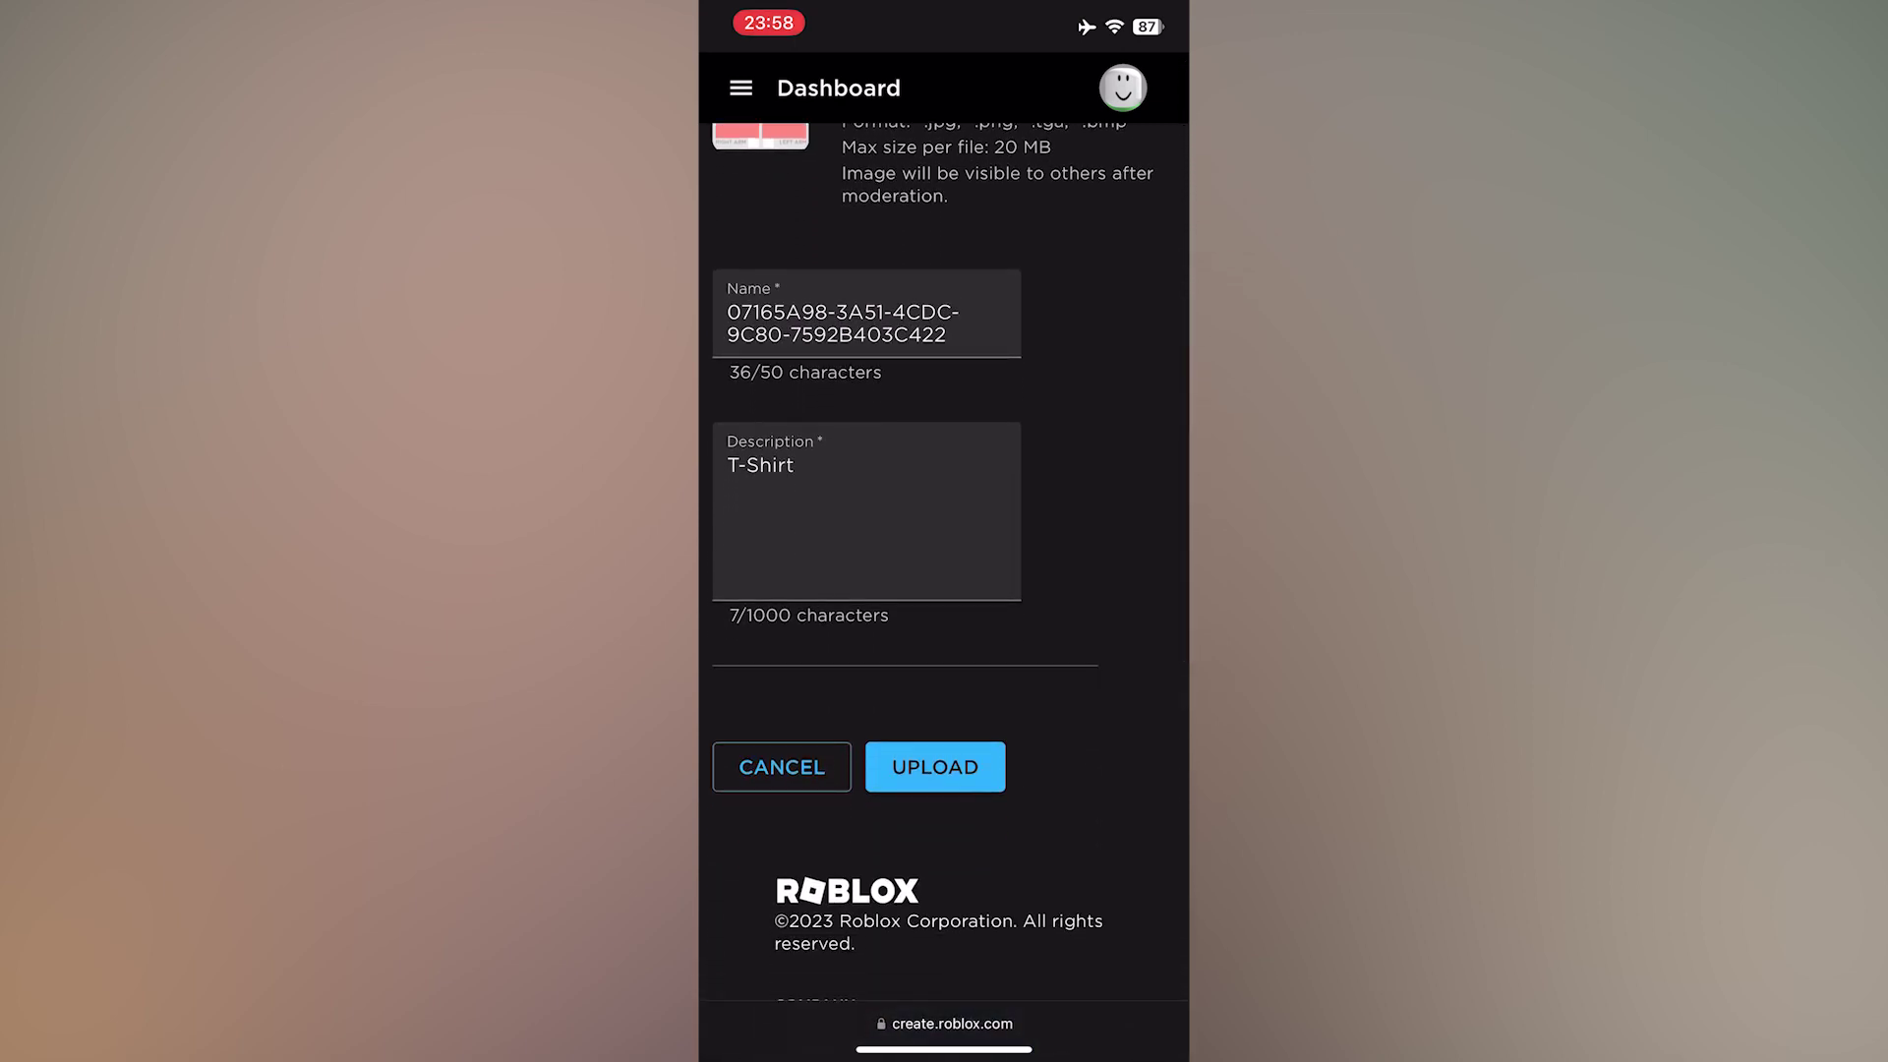
pyautogui.click(867, 322)
pyautogui.press('BackSpace')
pyautogui.press('BackSpace')
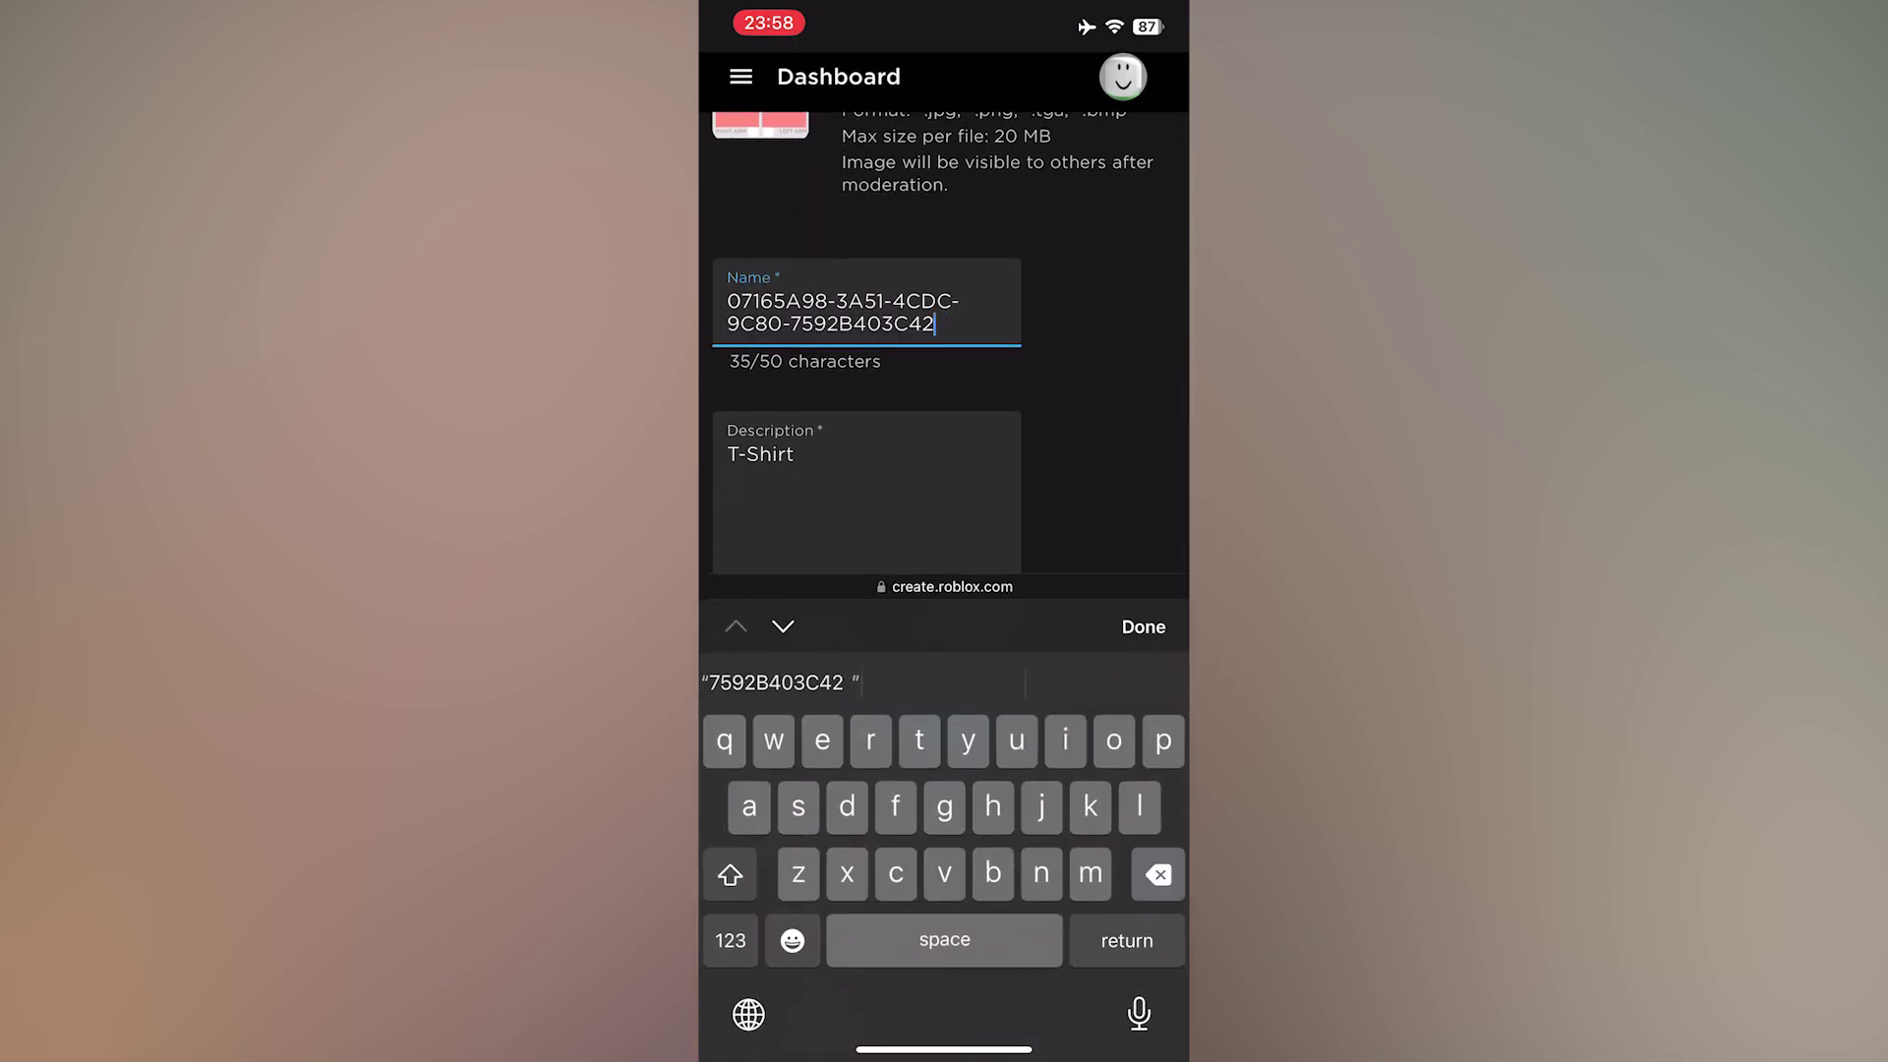
pyautogui.press('BackSpace')
pyautogui.press('BackSpace')
pyautogui.press('BackSpace')
pyautogui.press('BackSpace')
pyautogui.press('BackSpace')
pyautogui.press('BackSpace')
pyautogui.press('BackSpace')
pyautogui.press('BackSpace')
pyautogui.press('BackSpace')
pyautogui.press('BackSpace')
pyautogui.press('BackSpace')
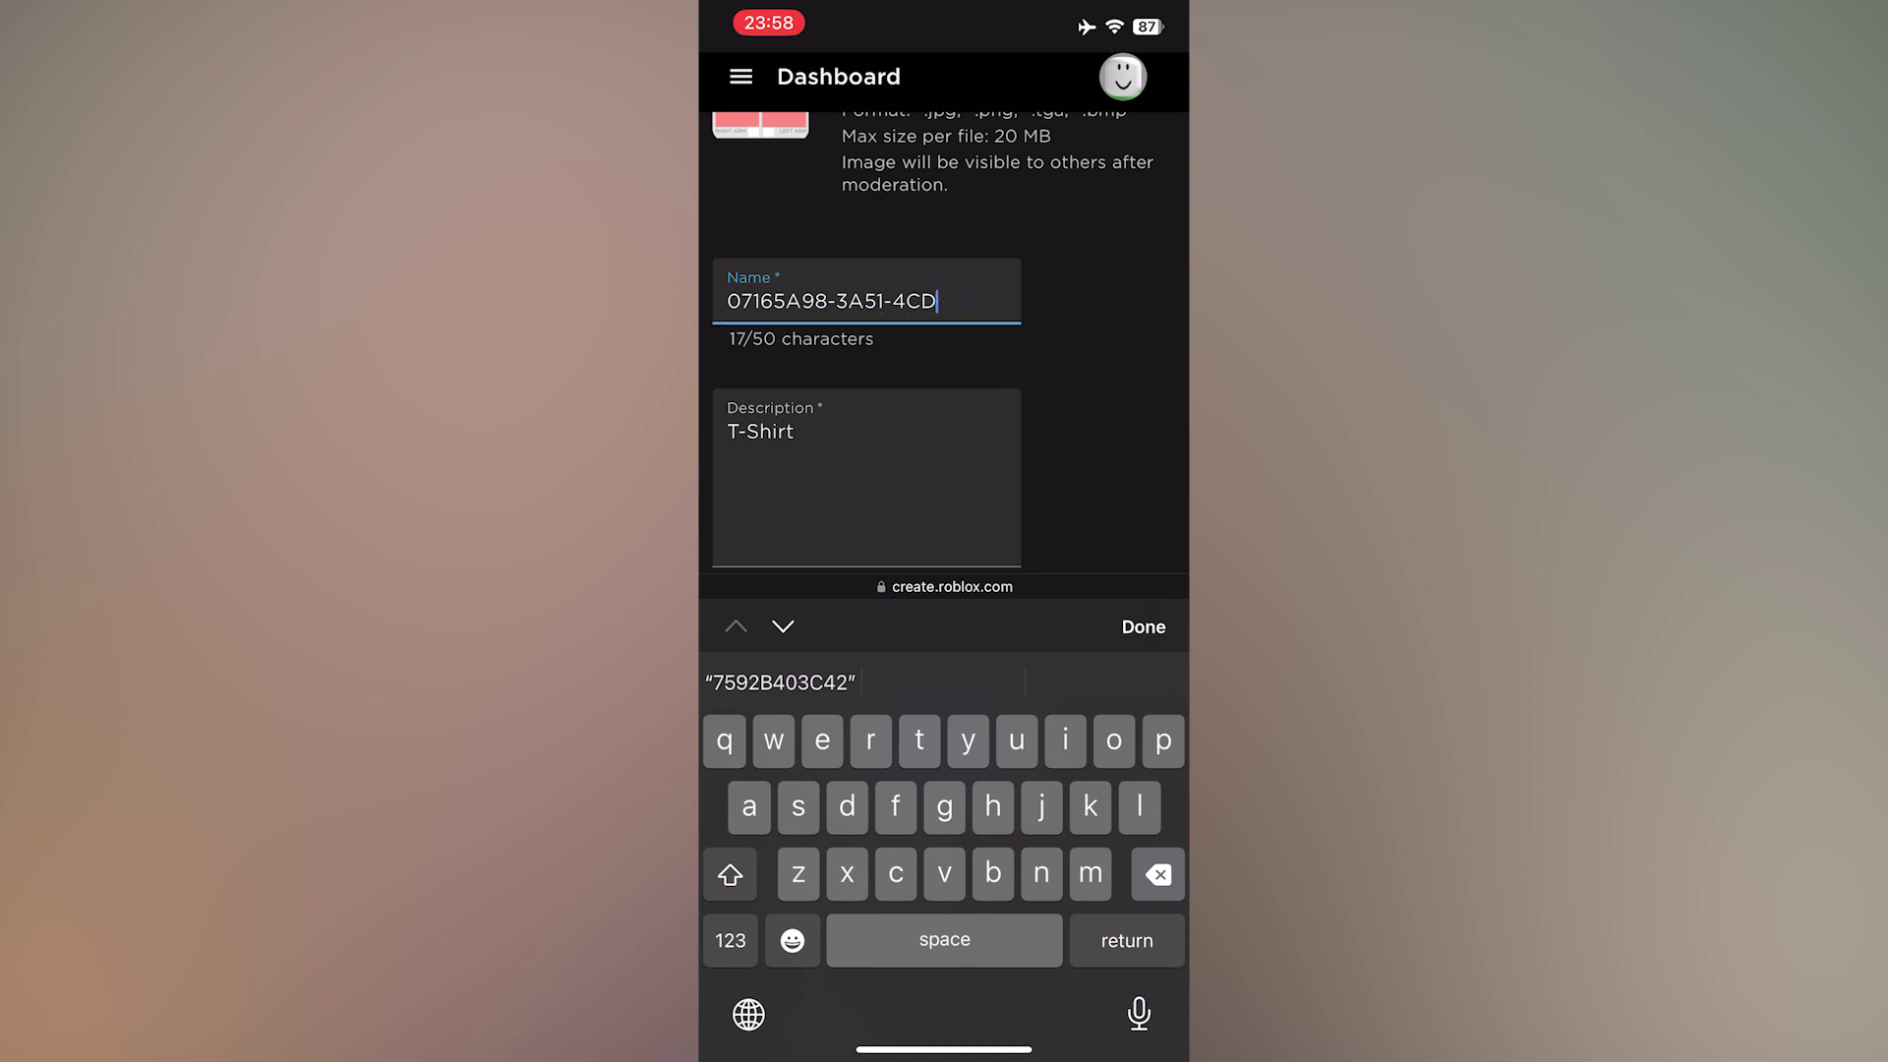
pyautogui.press('BackSpace')
pyautogui.press('BackSpace')
pyautogui.press('BackSpace')
pyautogui.write('pin')
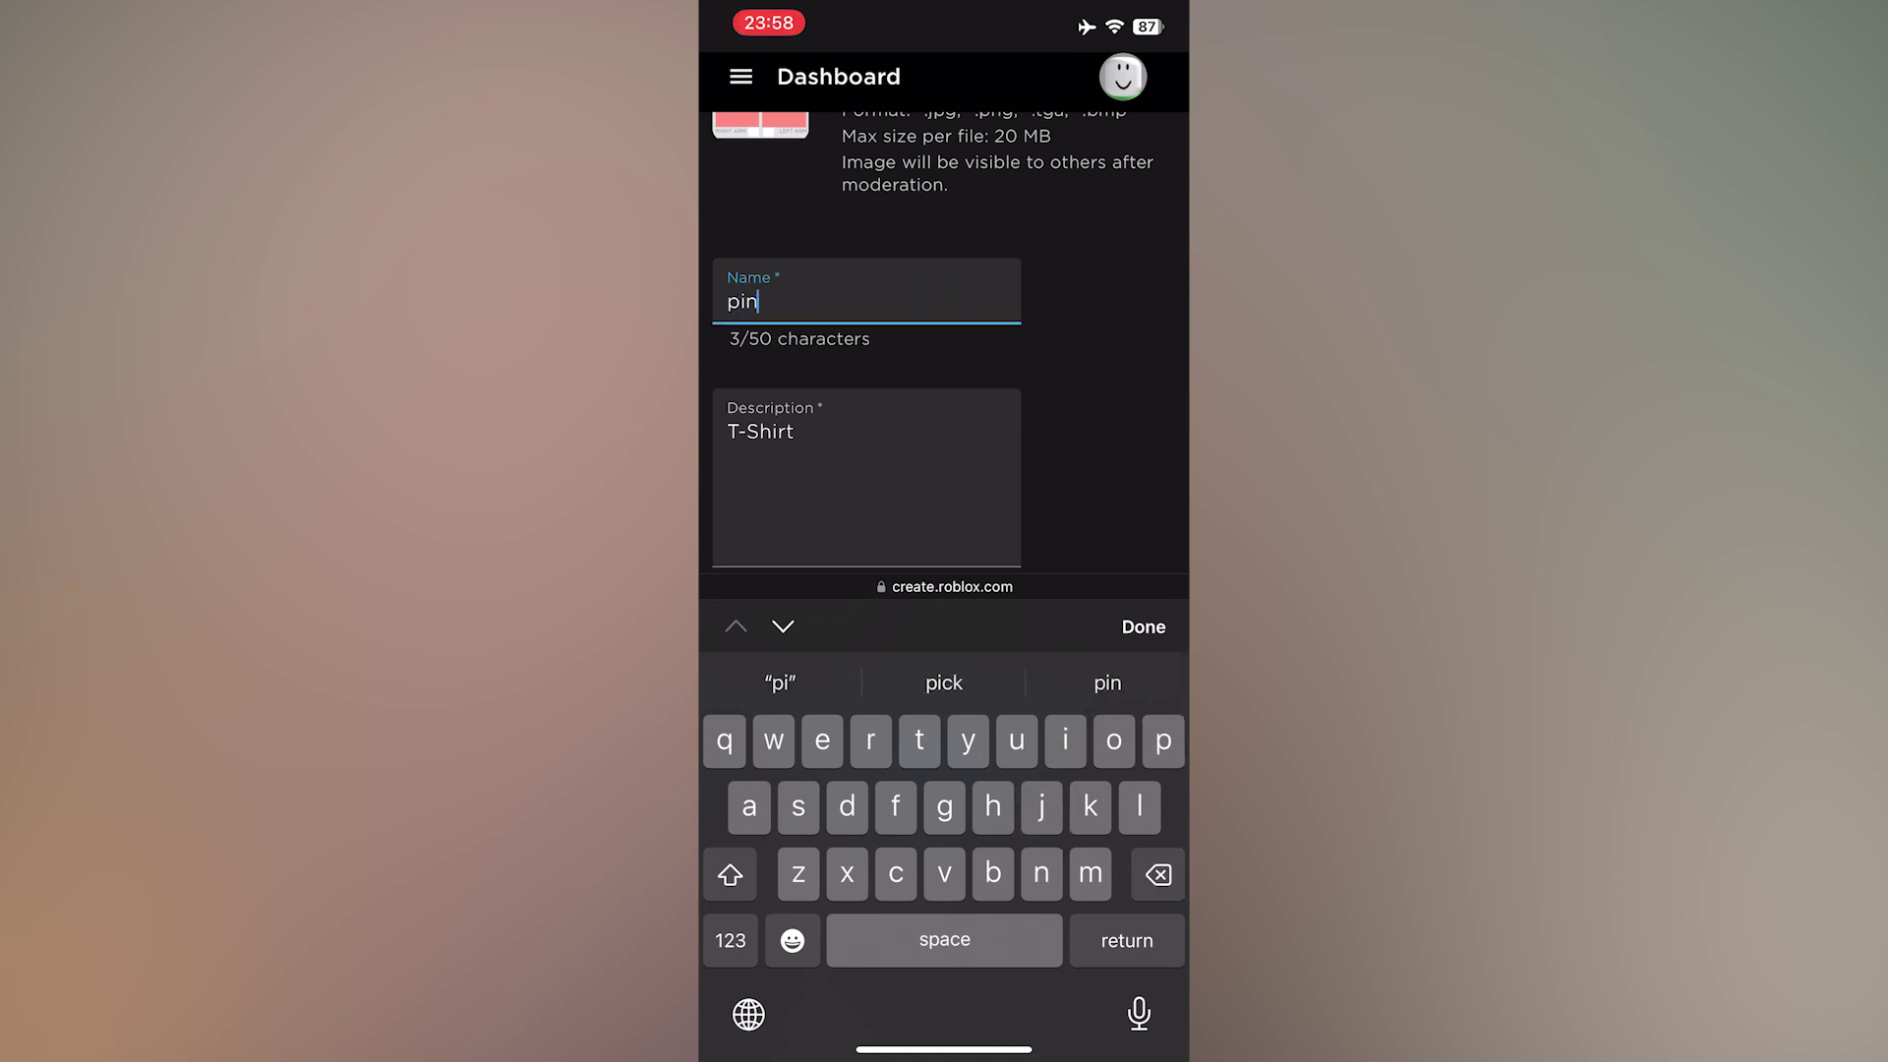
pyautogui.write('k!')
# Step: Name the asset 'pink!' and submit the T-Shirt upload
pyautogui.press('Return')
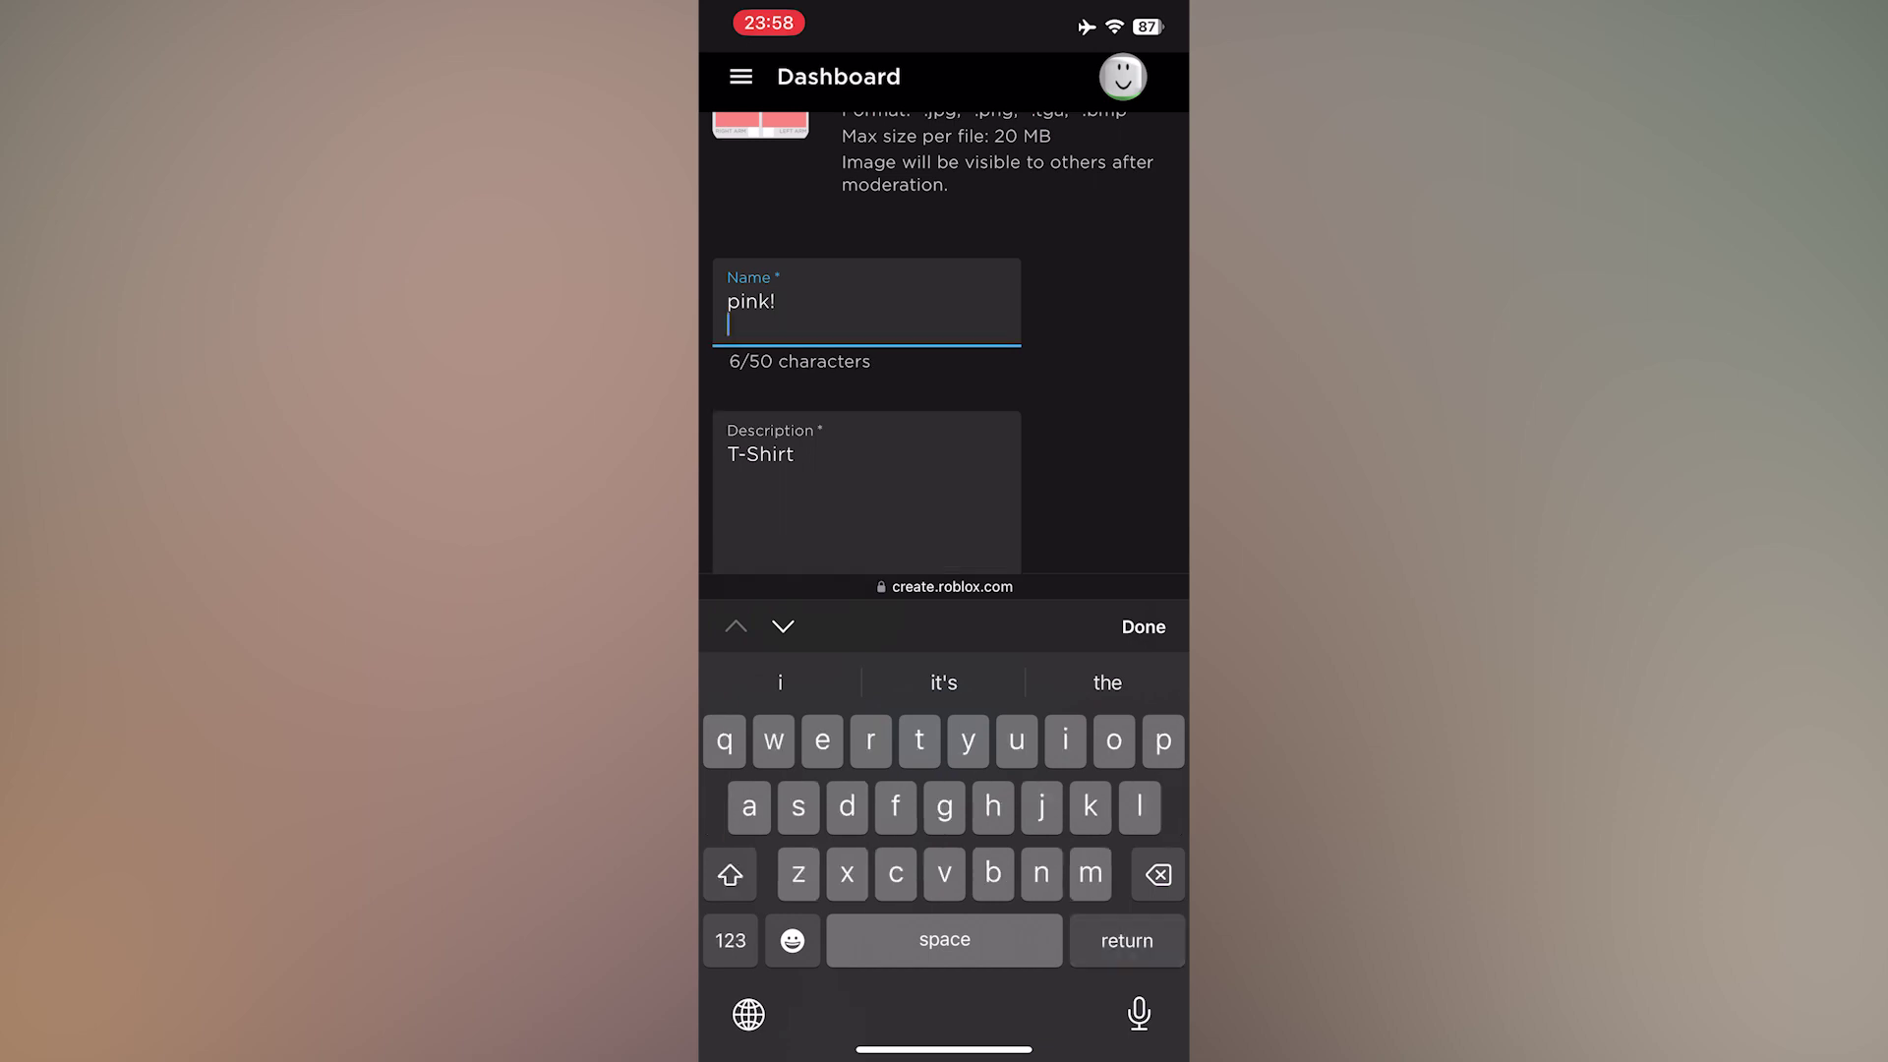
pyautogui.press('BackSpace')
pyautogui.click(1144, 625)
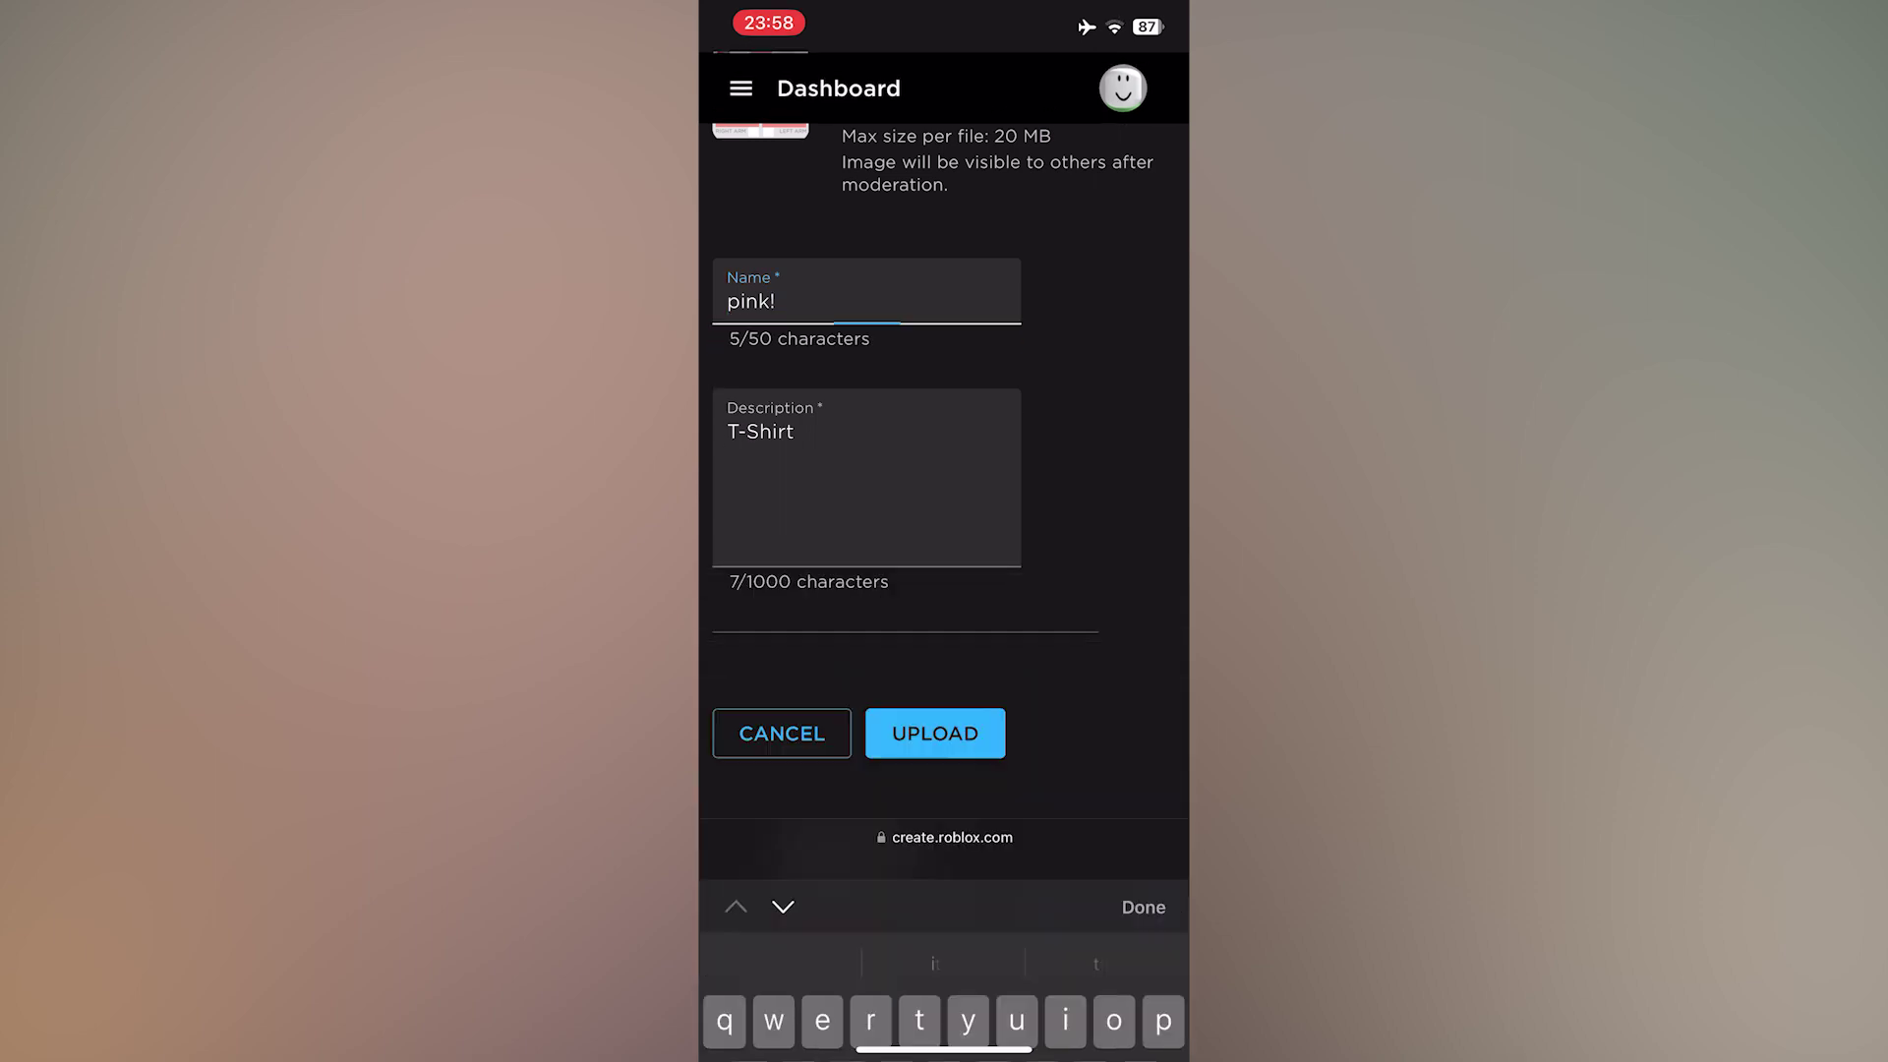
pyautogui.click(935, 790)
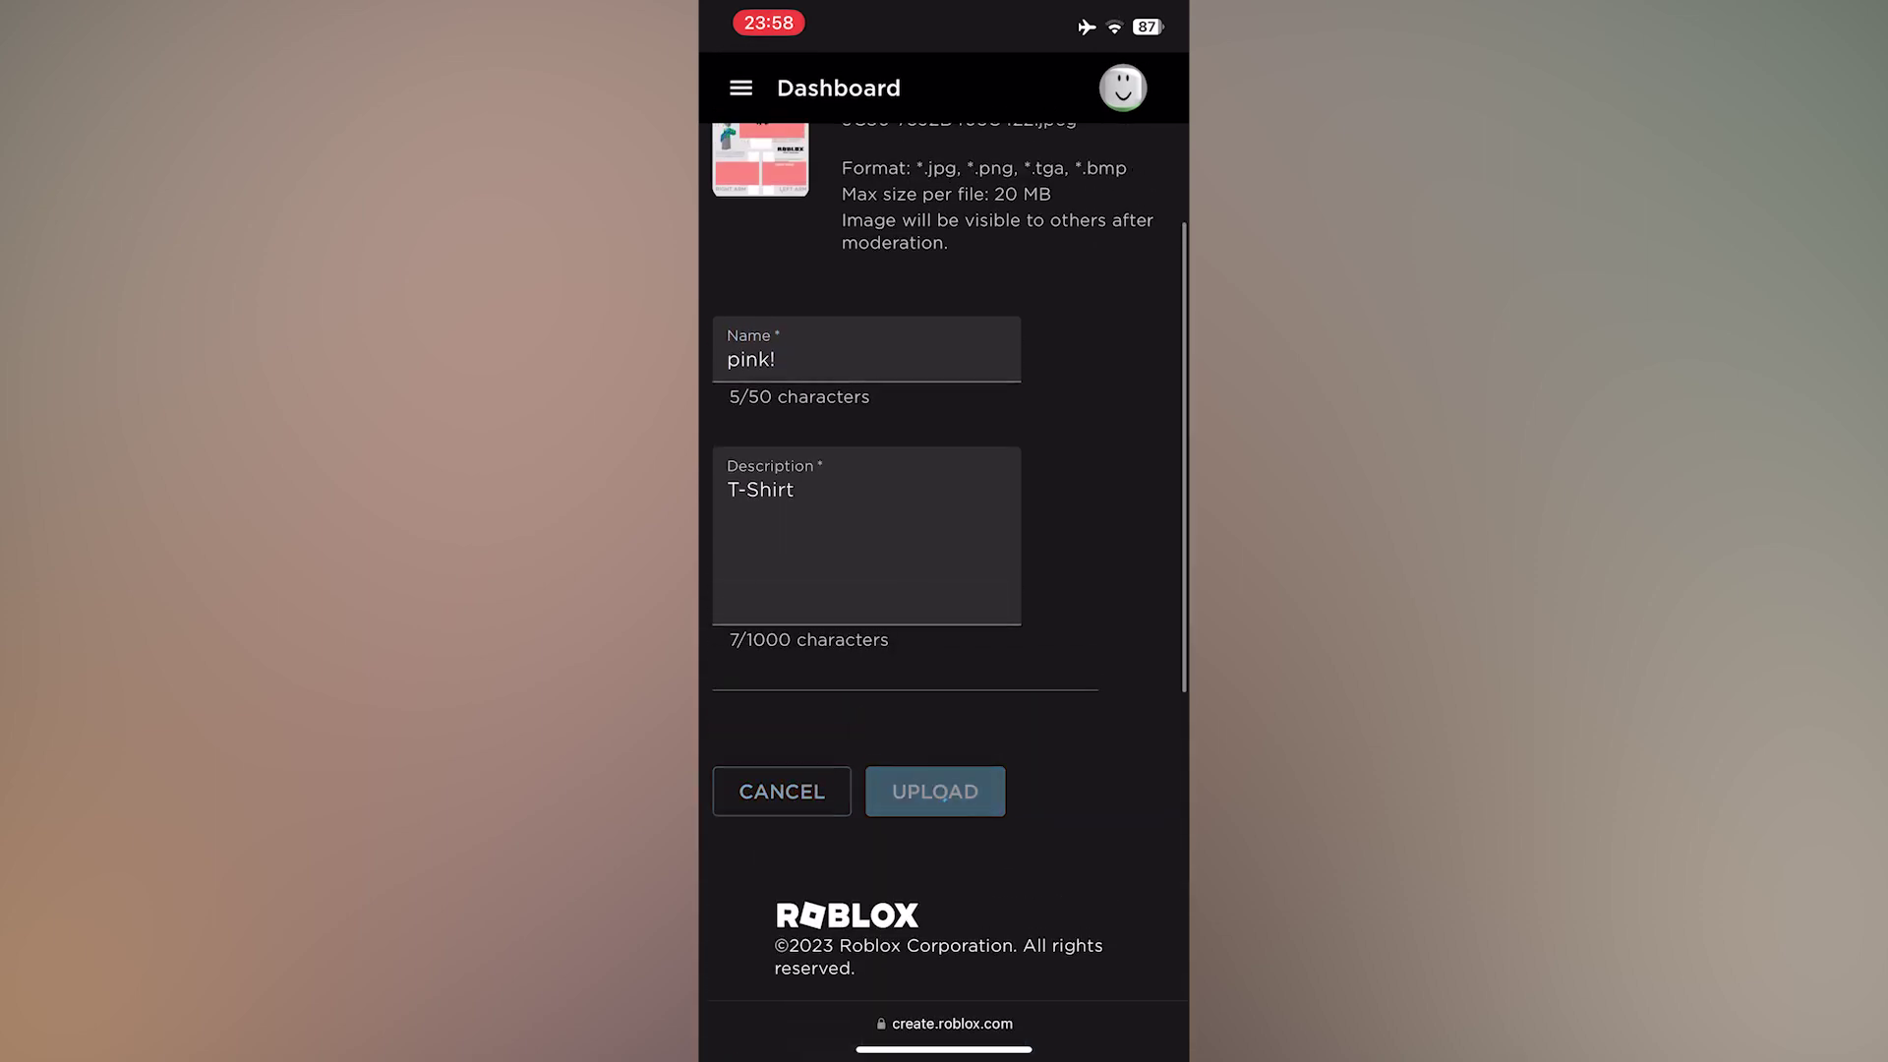